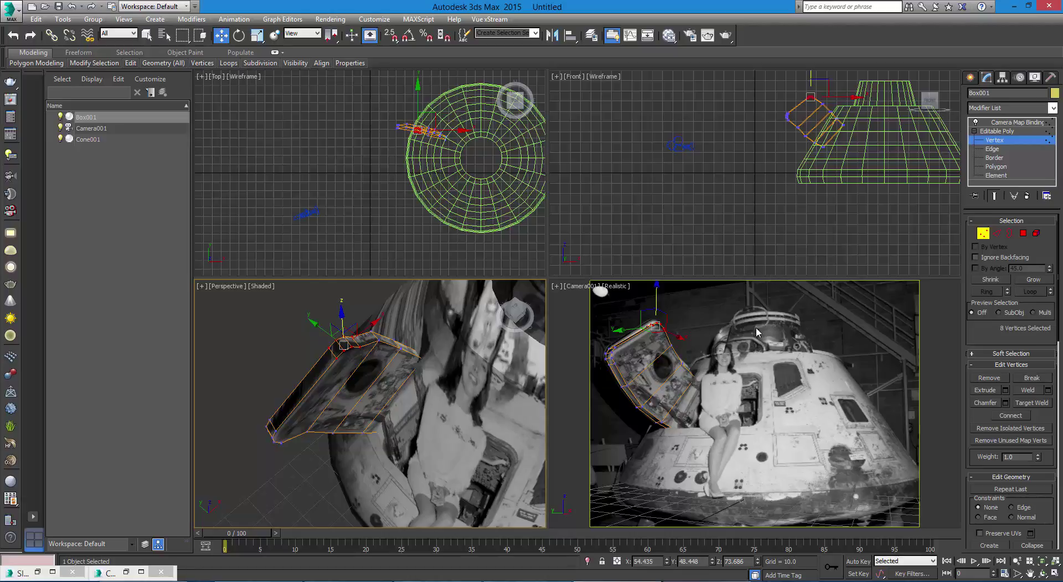
# Step: Leave vertex editing on the open hatch box, shift the whole object very slightly, and deselect it
pyautogui.click(1011, 122)
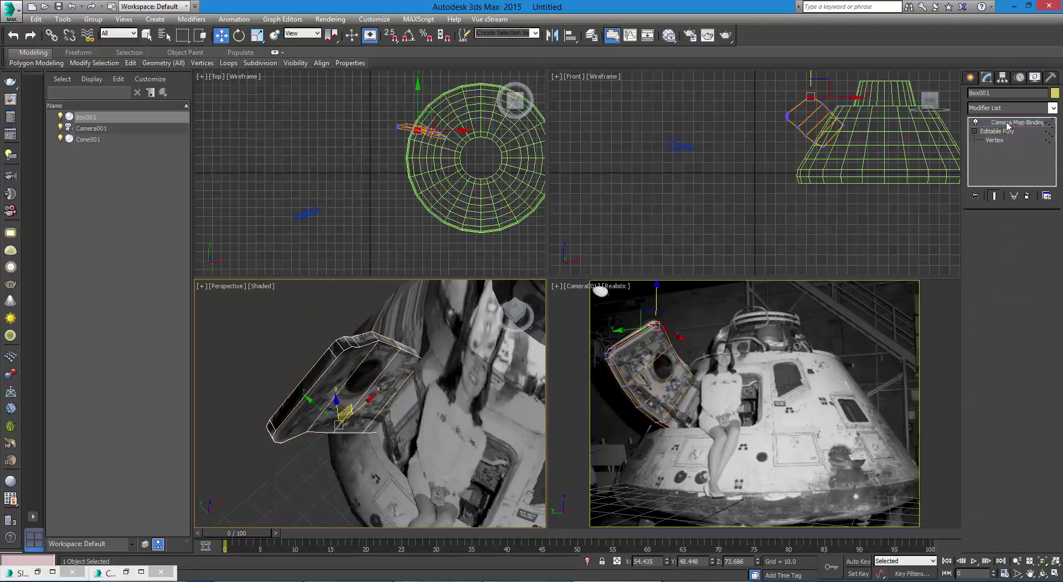
pyautogui.click(698, 333)
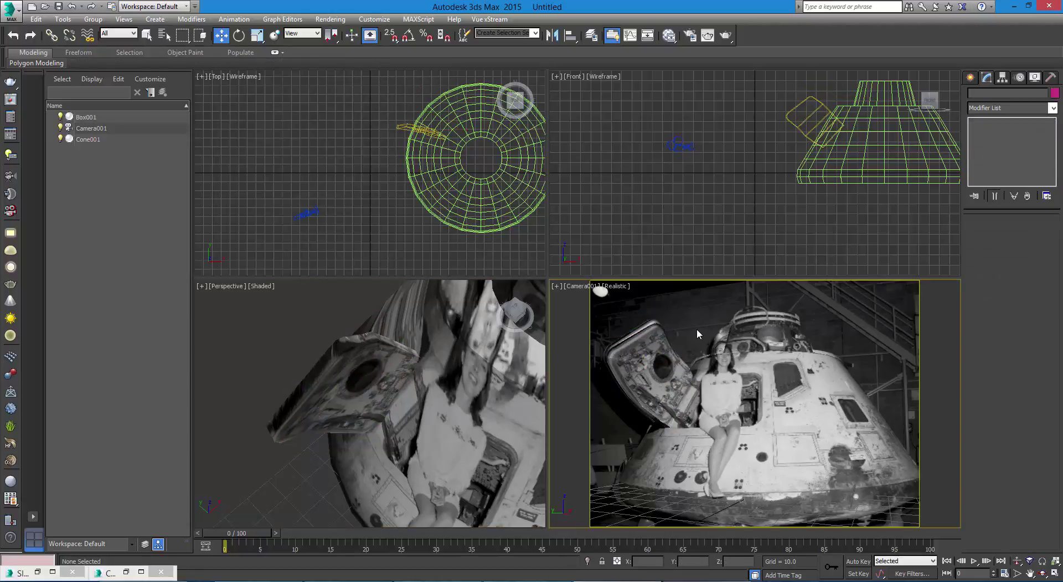
pyautogui.click(660, 337)
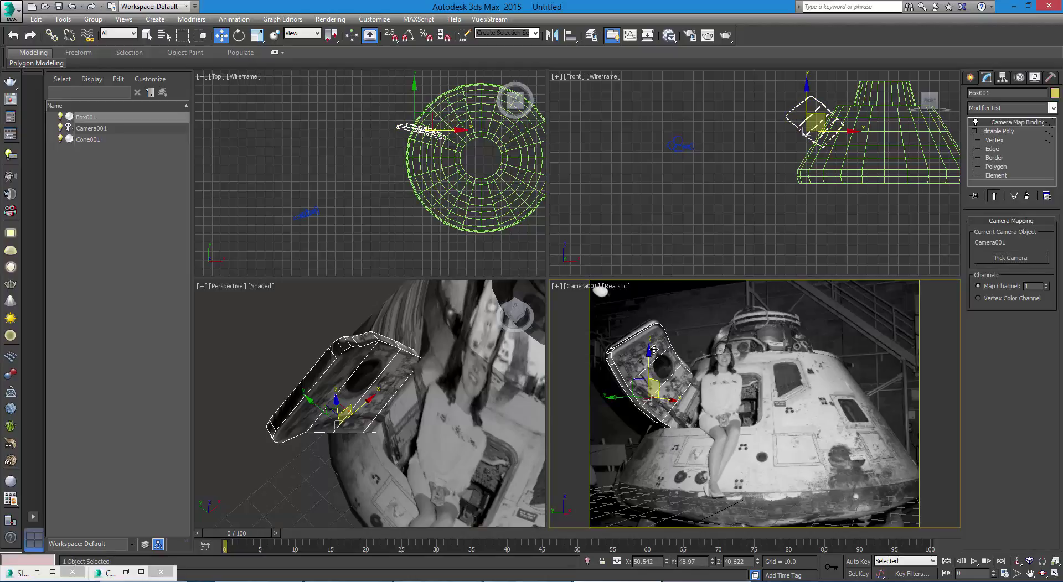
pyautogui.moveTo(648, 353); pyautogui.dragTo(650, 352)
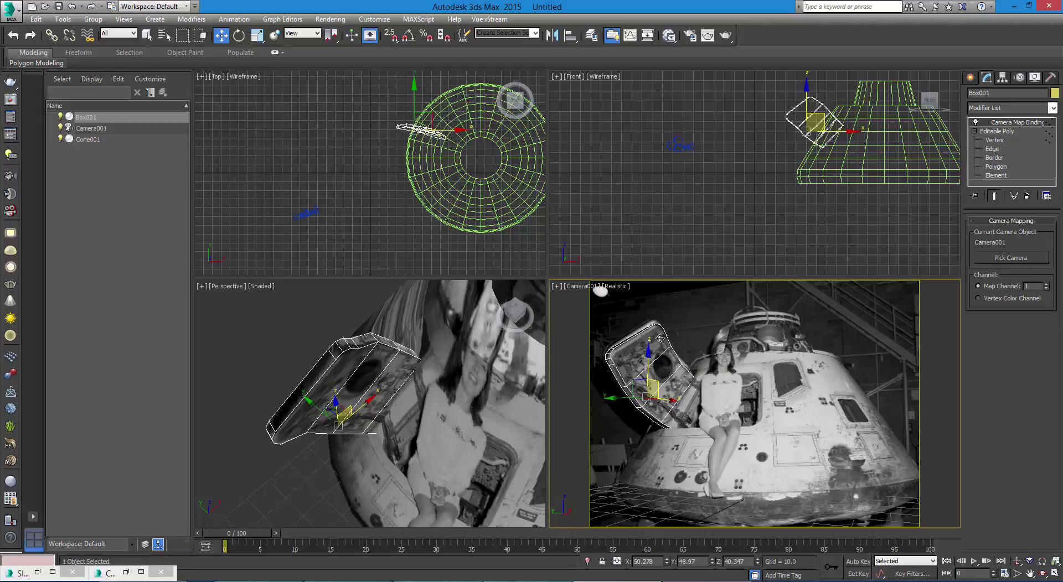
pyautogui.click(678, 318)
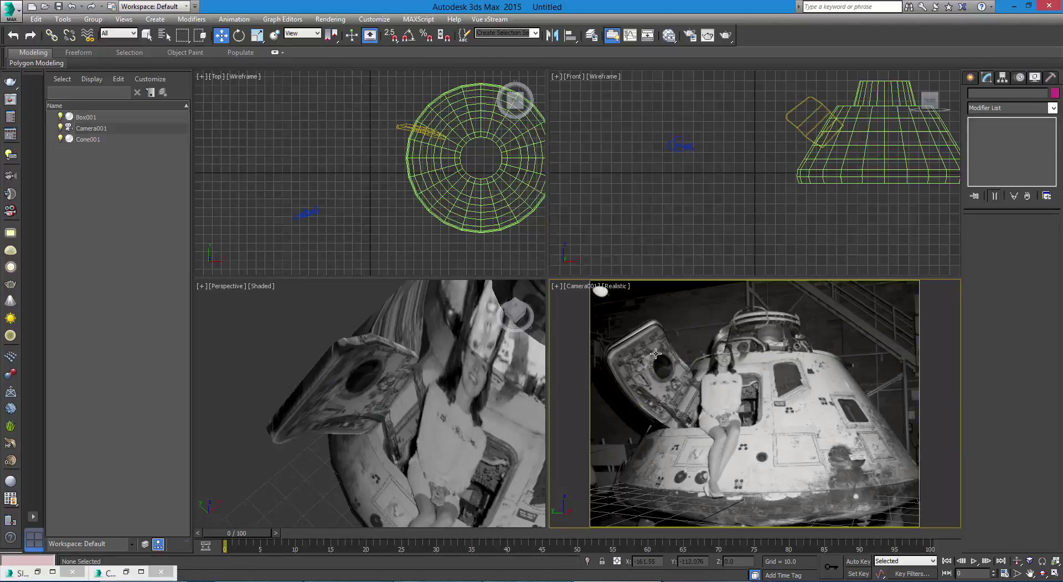
# Step: Remove the background image file from the Camera001 viewport and apply the change to the active view
pyautogui.click(557, 287)
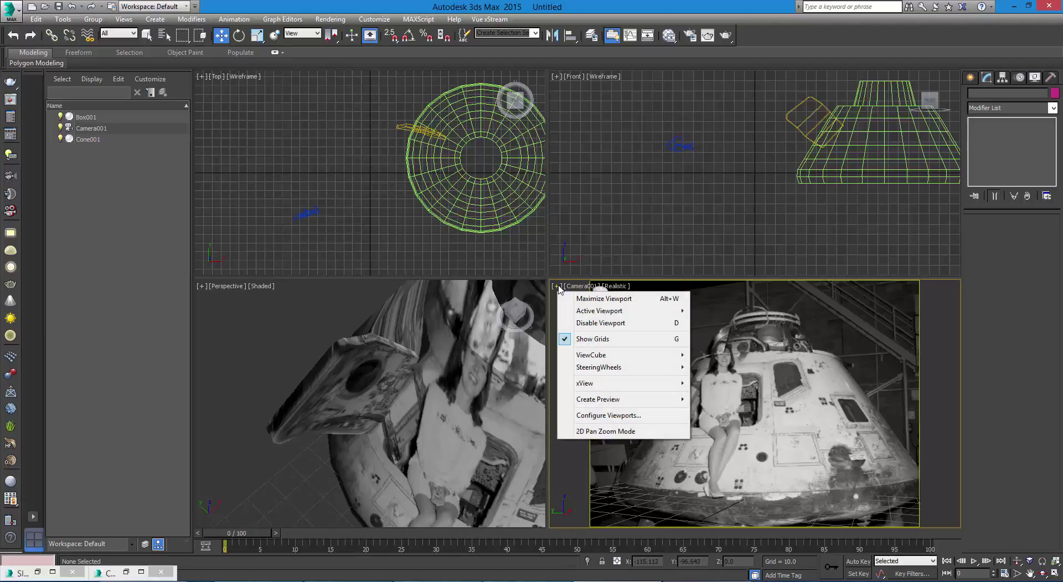
pyautogui.click(603, 416)
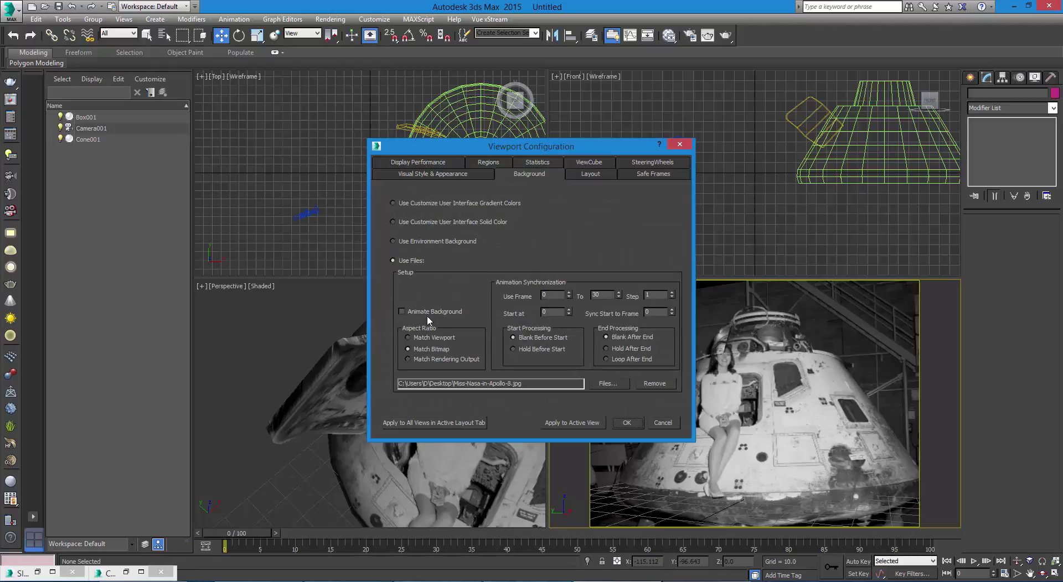
pyautogui.click(654, 384)
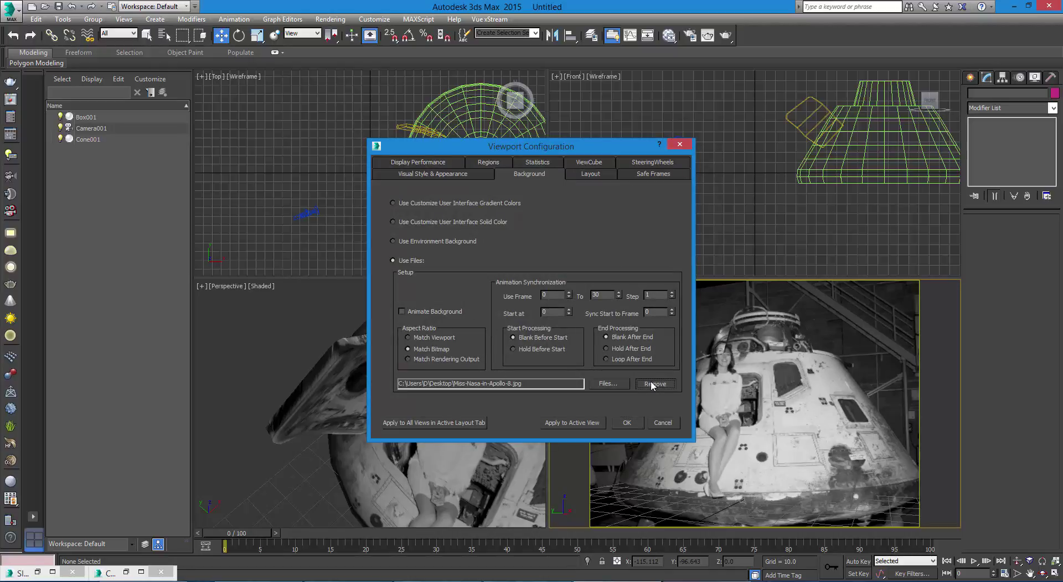
pyautogui.click(590, 426)
pyautogui.click(639, 422)
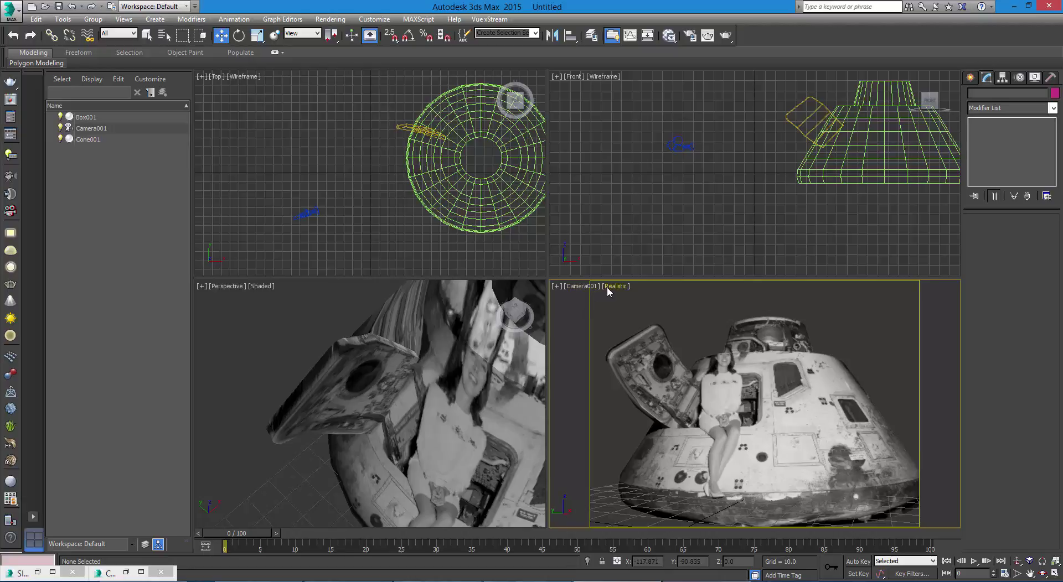
# Step: Load Miss-Nasa-in-Apollo-8.jpg from the Desktop as the Camera001 viewport background and apply it to the active view
pyautogui.click(558, 288)
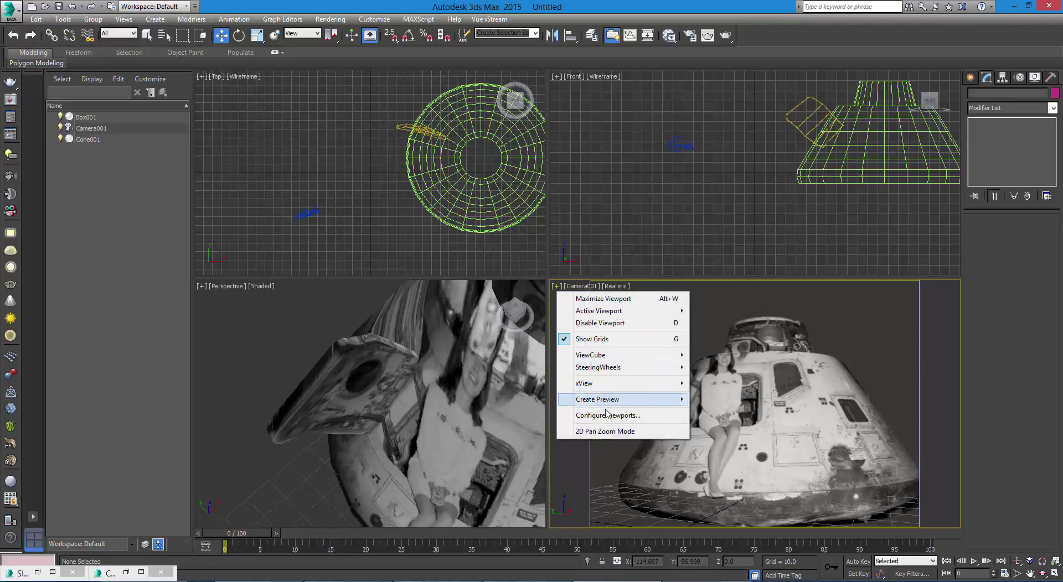
pyautogui.click(587, 413)
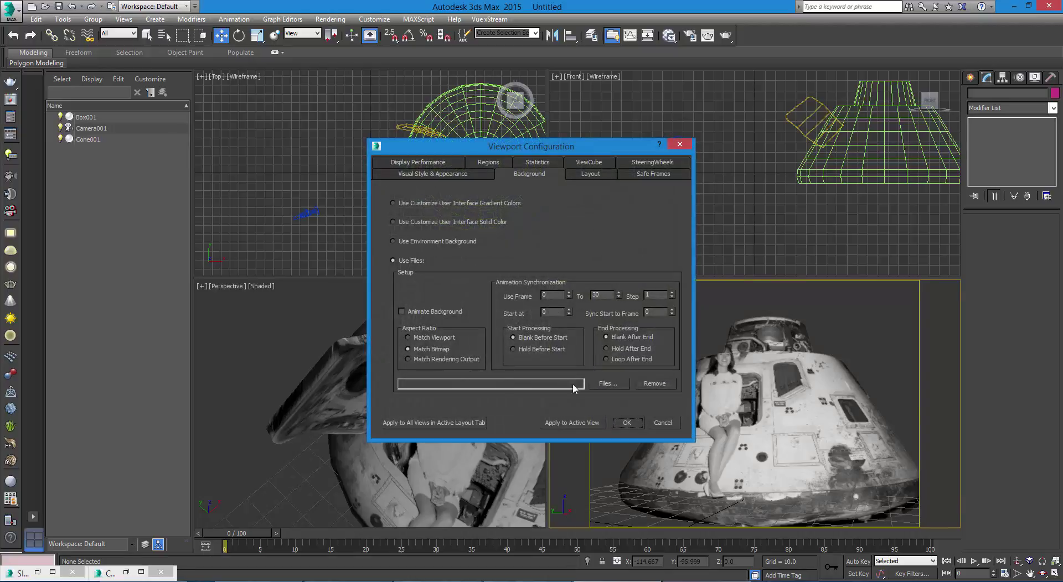
pyautogui.click(607, 383)
pyautogui.click(408, 145)
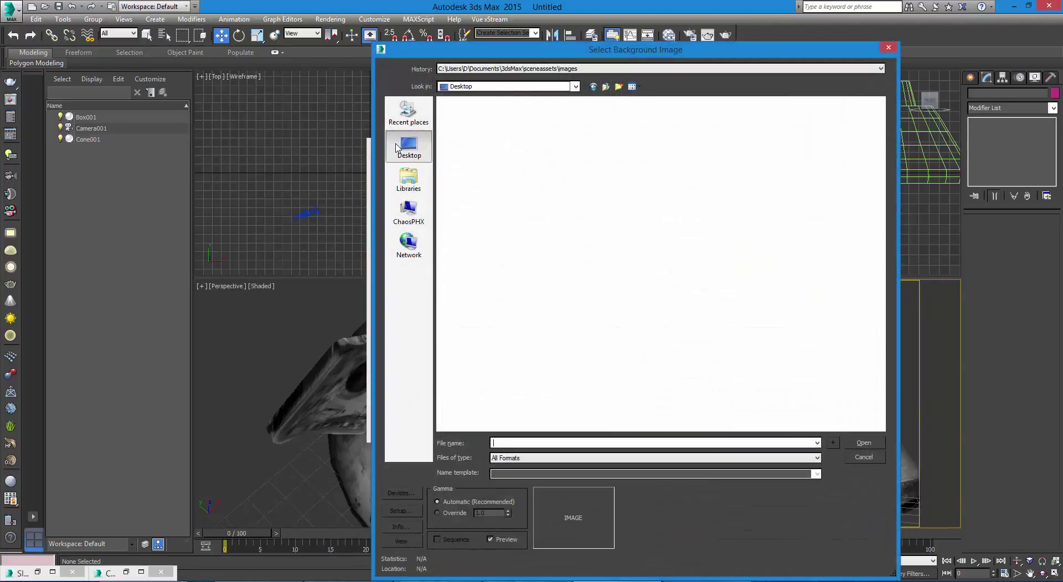
pyautogui.doubleClick(603, 339)
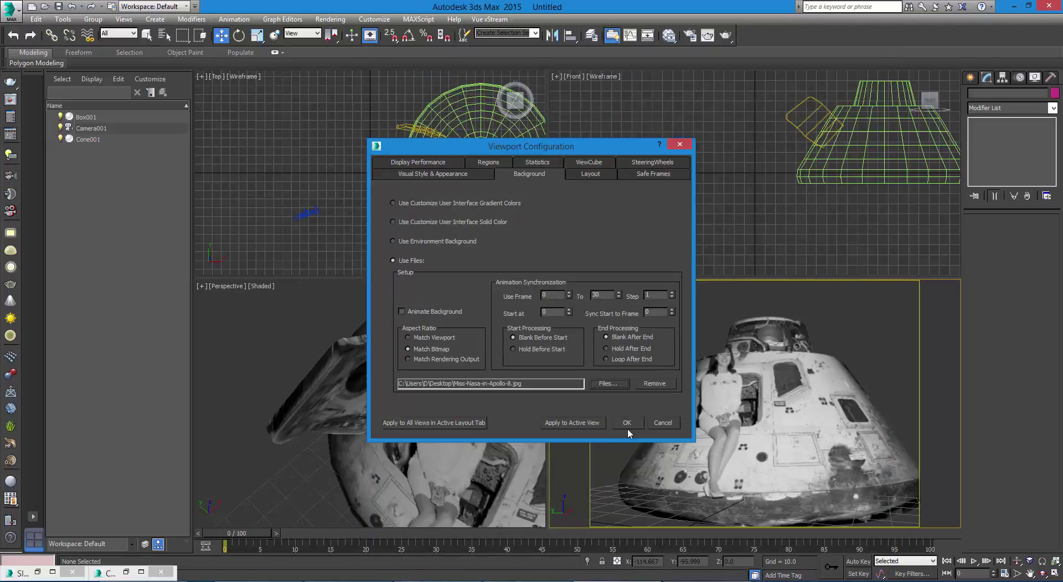
pyautogui.click(572, 423)
pyautogui.click(630, 423)
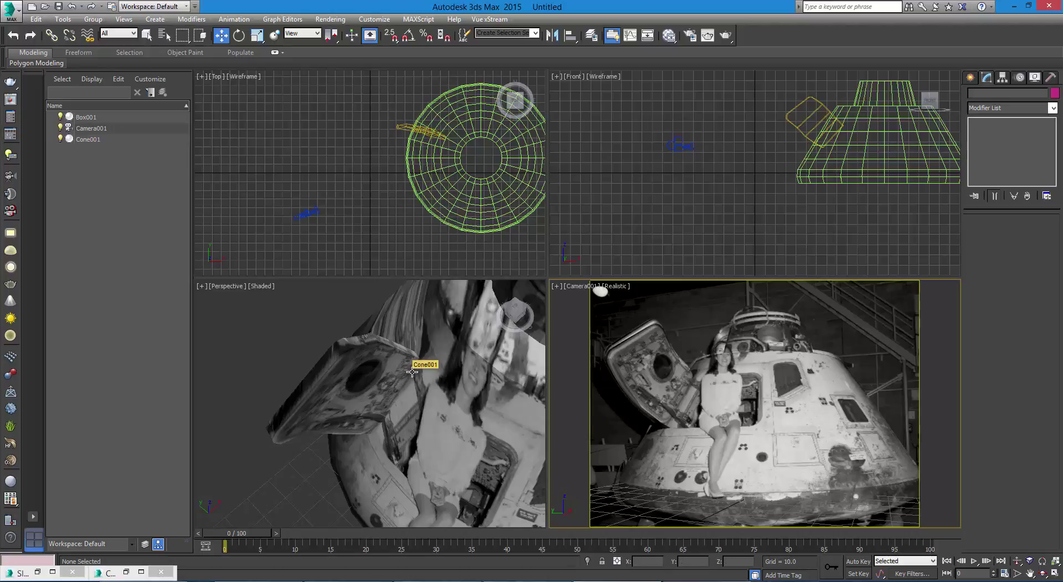
# Step: Draw a plane primitive on the ground beside the capsule in the Perspective view, discarding any plane first drawn in the camera view
pyautogui.scroll(-10, 428, 363)
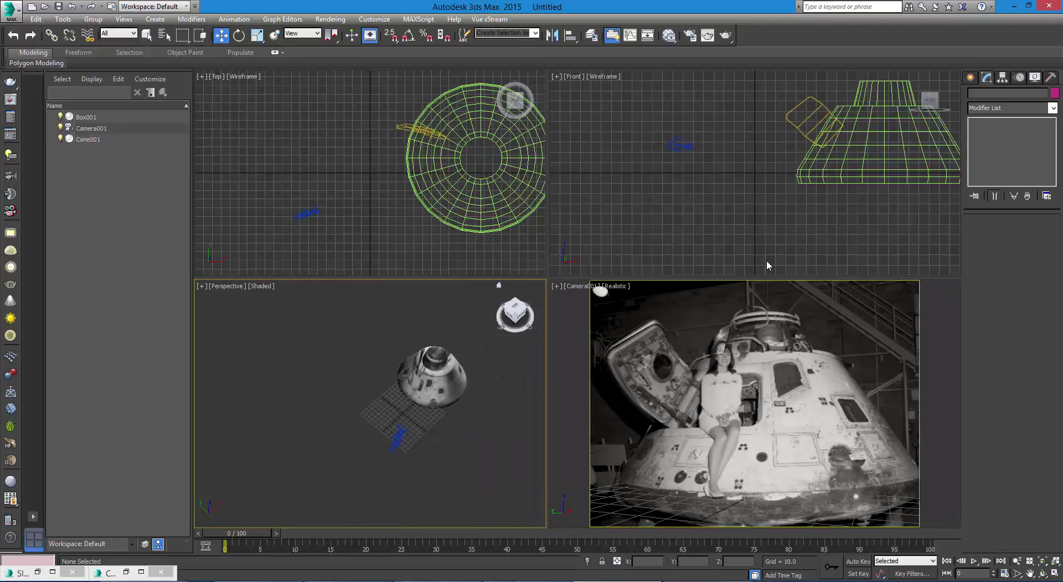
pyautogui.click(970, 77)
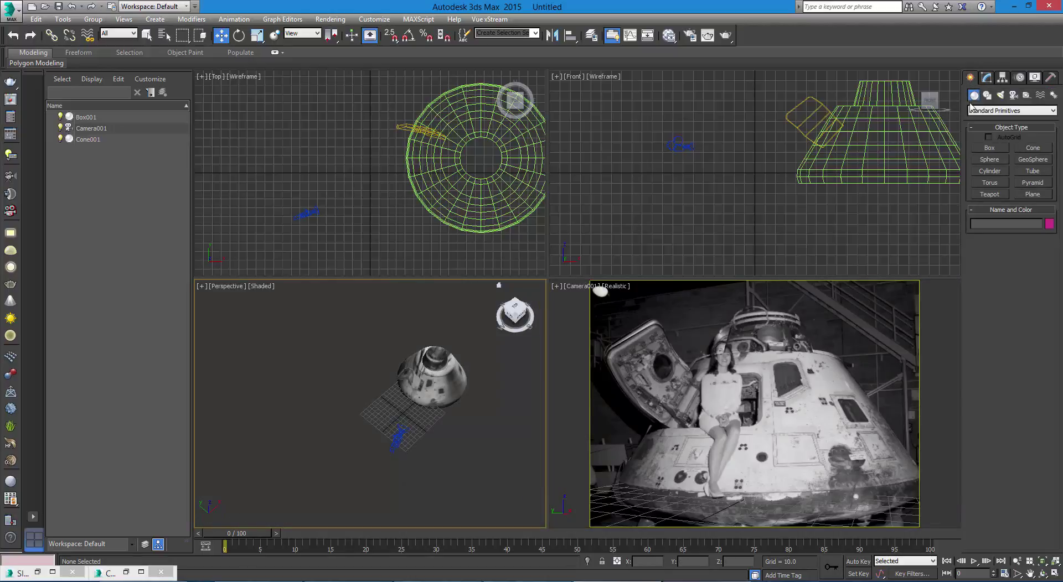
pyautogui.click(1029, 195)
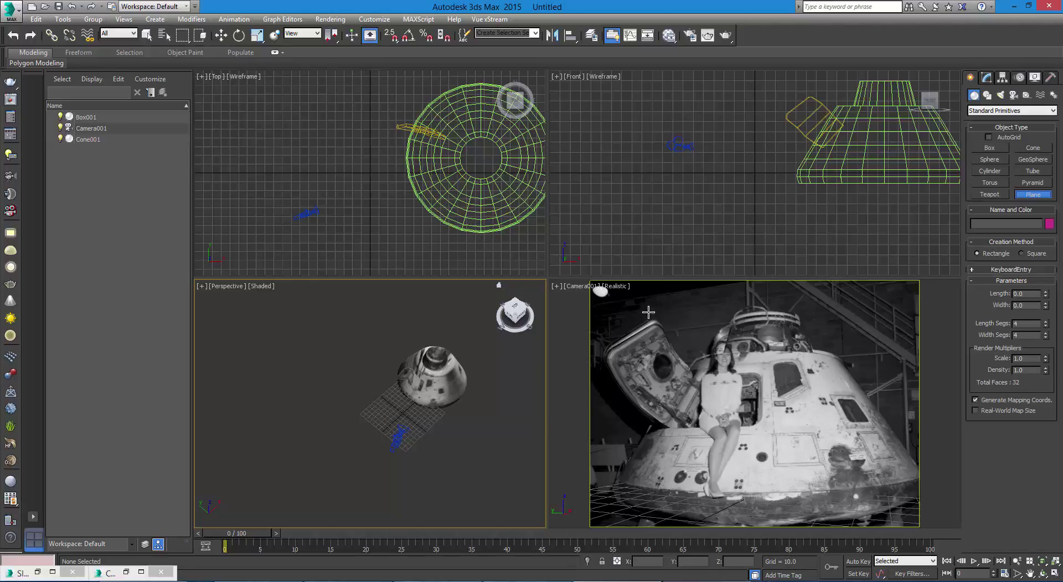
pyautogui.moveTo(639, 298); pyautogui.dragTo(692, 376)
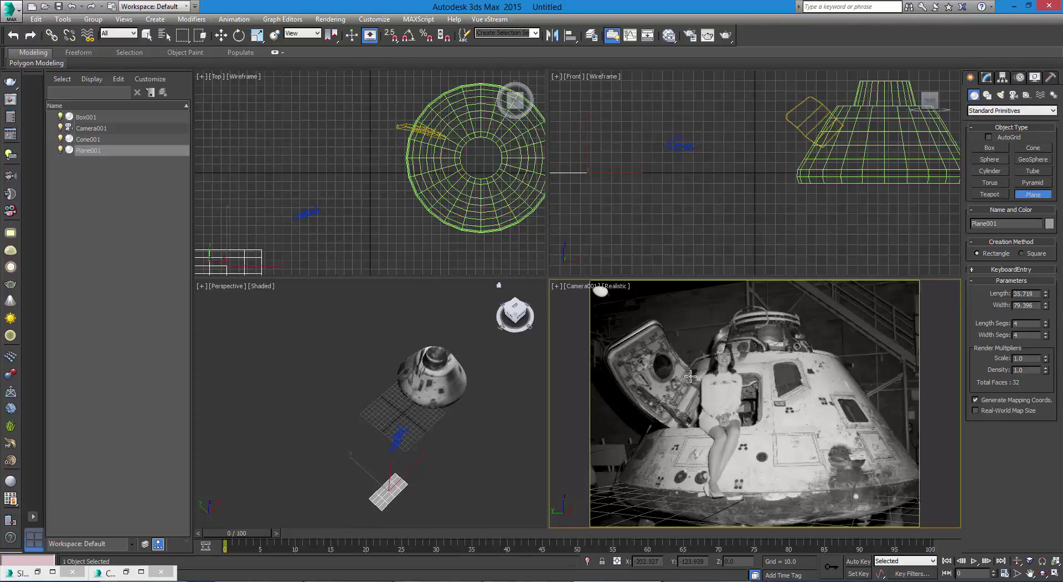
pyautogui.hotkey('ctrl', 'z')
pyautogui.rightClick(421, 432)
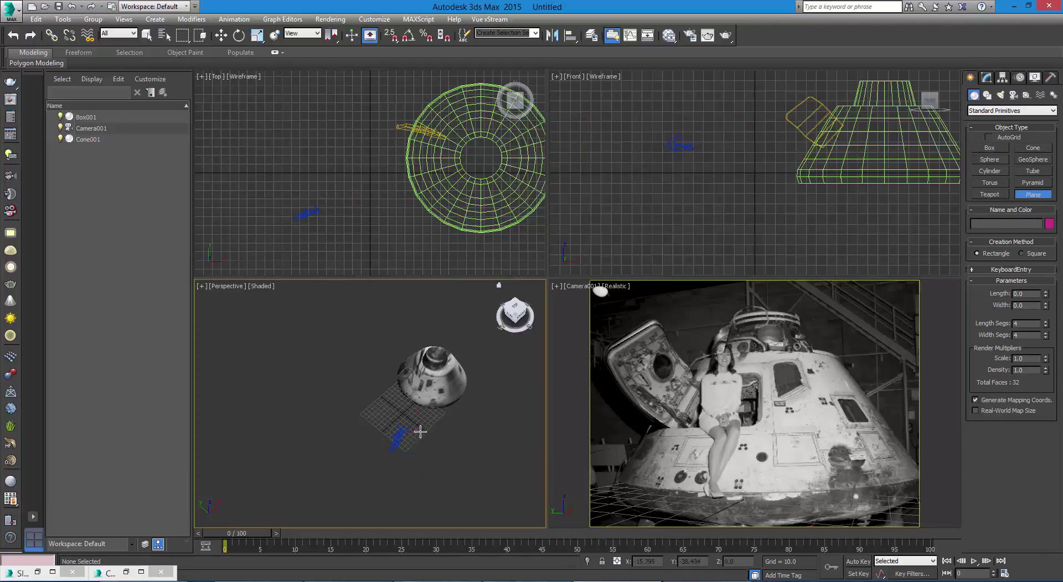
pyautogui.moveTo(421, 432); pyautogui.dragTo(520, 451)
pyautogui.press('w')
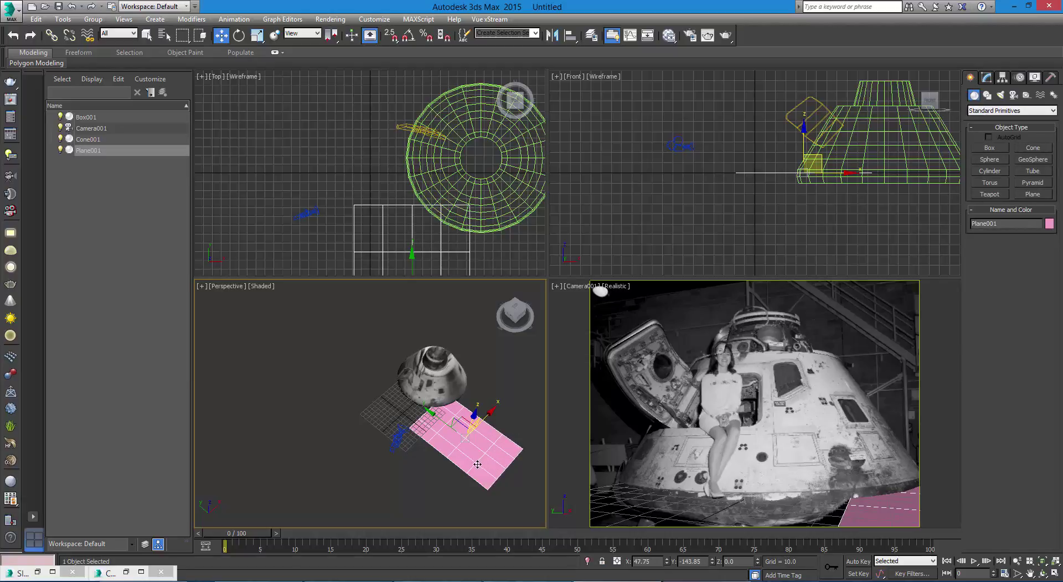
# Step: Rotate the plane to exactly 90 degrees about the Y axis so it stands upright
pyautogui.press('e')
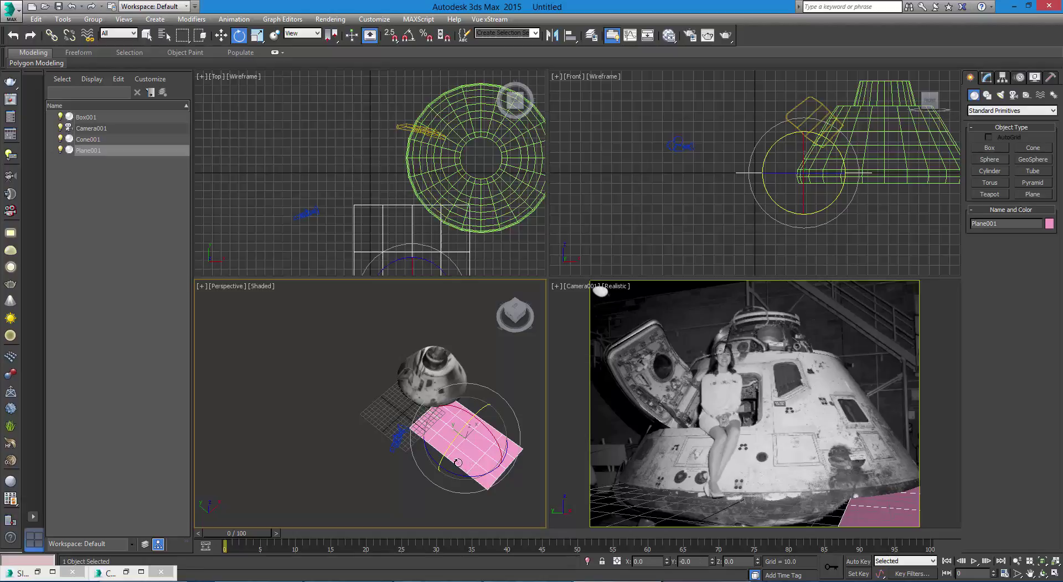
pyautogui.moveTo(452, 444); pyautogui.dragTo(450, 459)
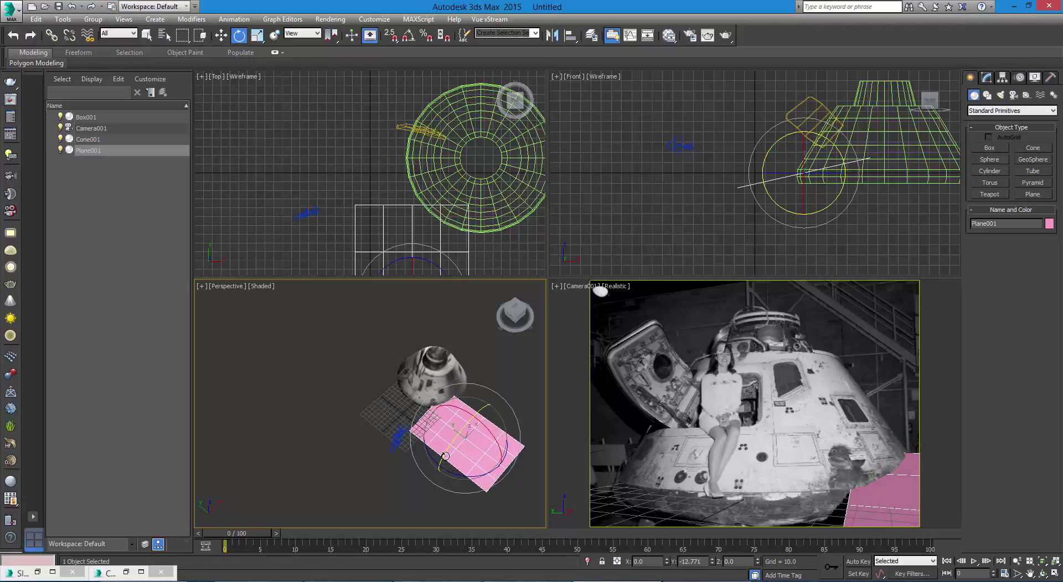
pyautogui.hotkey('ctrl', 'z')
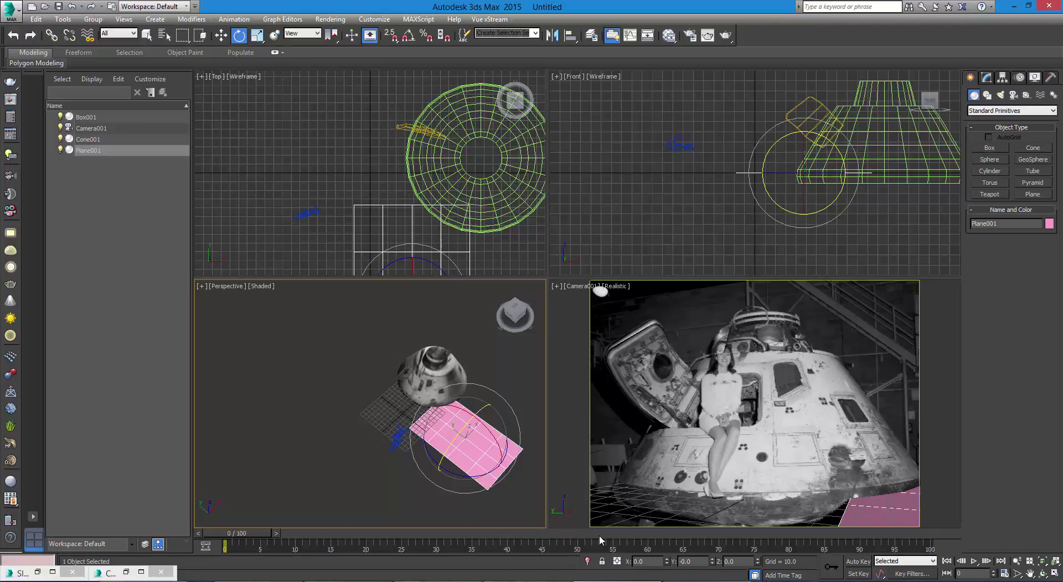
pyautogui.doubleClick(698, 560)
pyautogui.write('90')
pyautogui.press('Return')
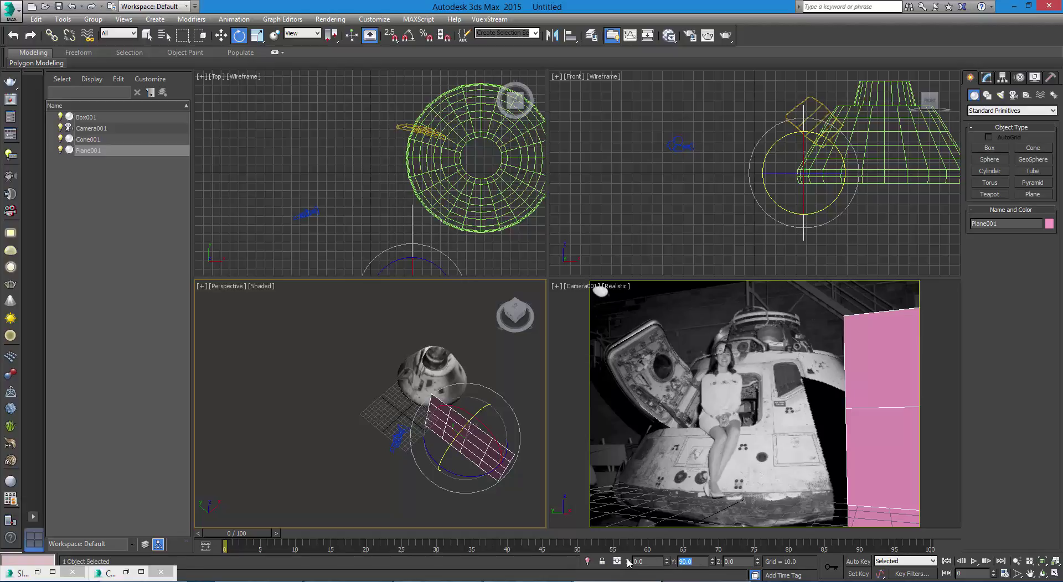
# Step: Move the upright plane behind the capsule to about X 239, Y 26, Z 113, and make it see-through
pyautogui.click(503, 382)
pyautogui.click(468, 435)
pyautogui.press('w')
pyautogui.moveTo(491, 413); pyautogui.dragTo(547, 369)
pyautogui.moveTo(483, 370); pyautogui.dragTo(467, 285)
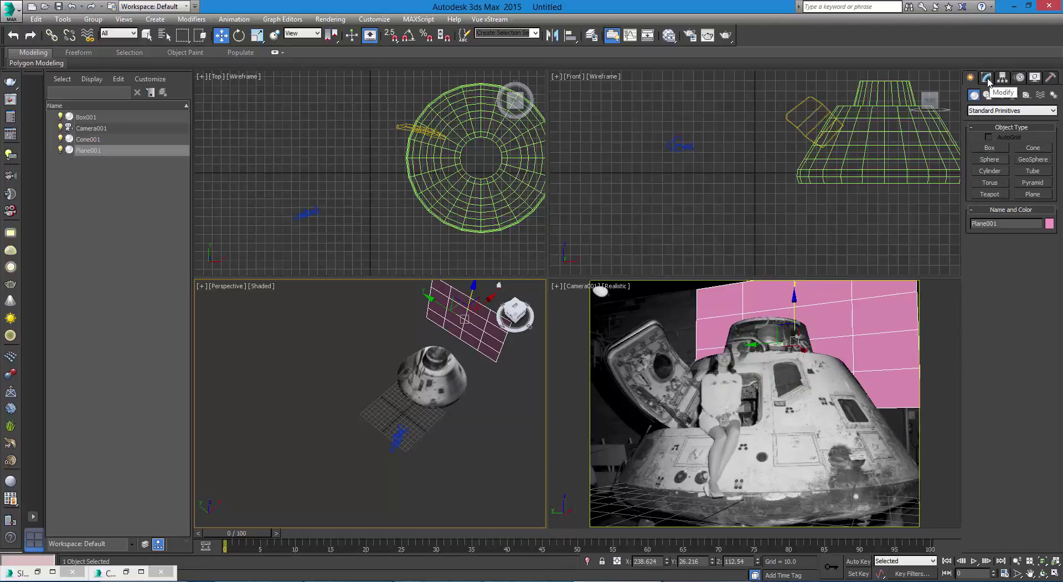
pyautogui.hotkey('alt', 'x')
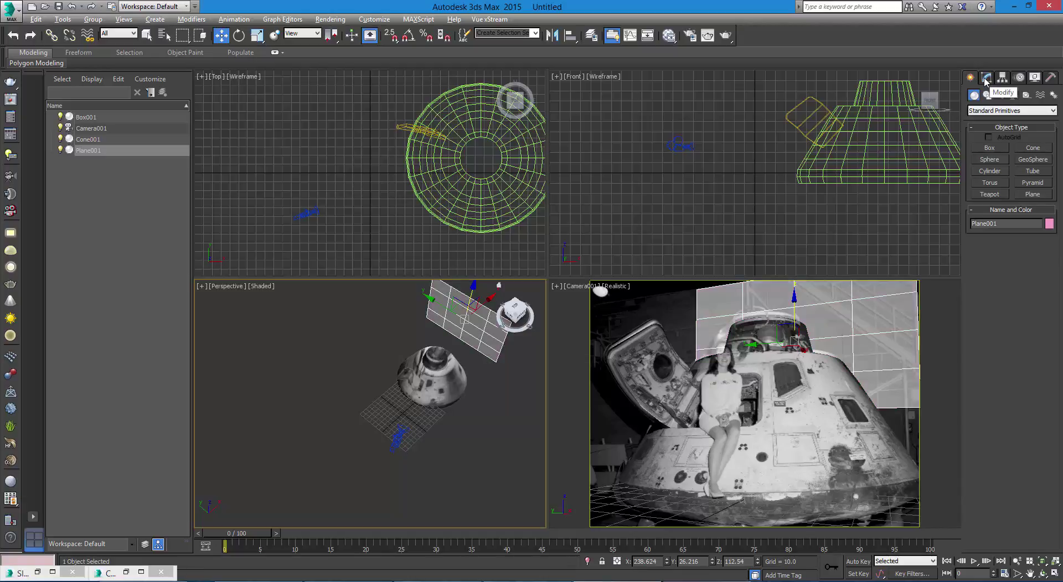
# Step: Enlarge the plane to about 538 long and 229 wide, and reposition it at about X 254, Z 68 behind the capsule
pyautogui.click(985, 79)
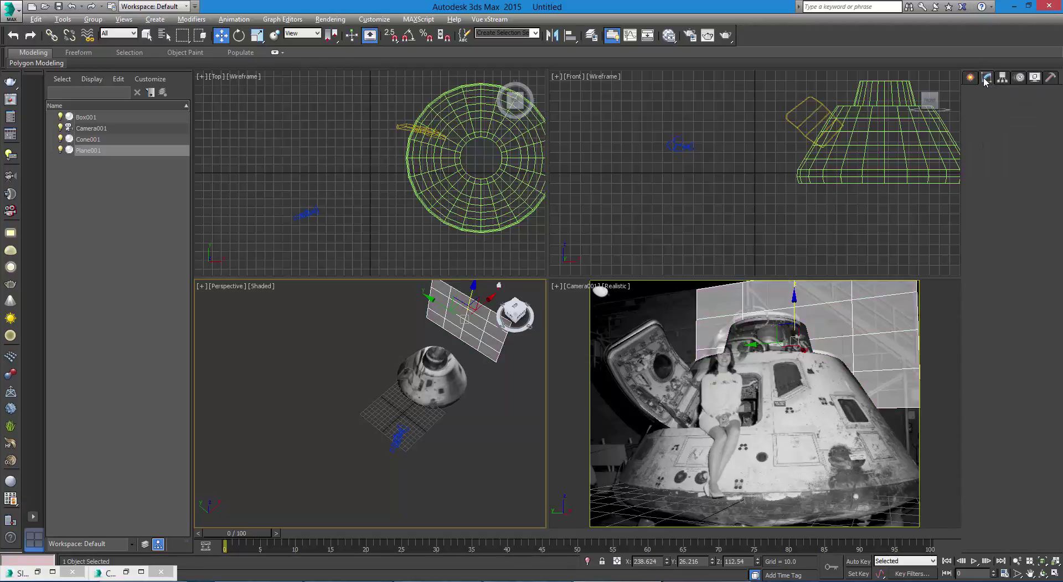
pyautogui.moveTo(1048, 237); pyautogui.dragTo(1037, 150)
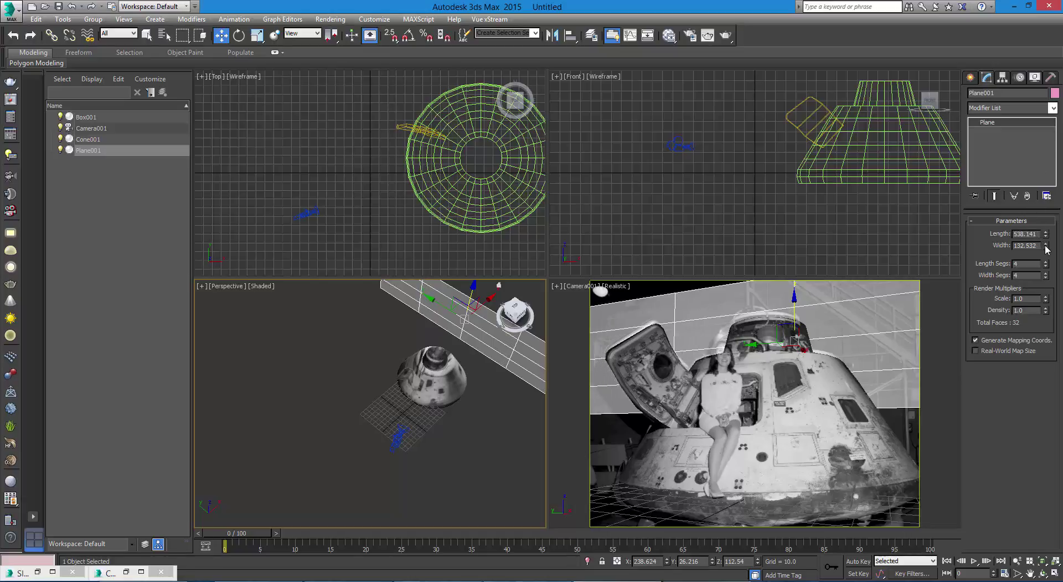
pyautogui.moveTo(1046, 246); pyautogui.dragTo(1047, 204)
pyautogui.moveTo(473, 288); pyautogui.dragTo(475, 307)
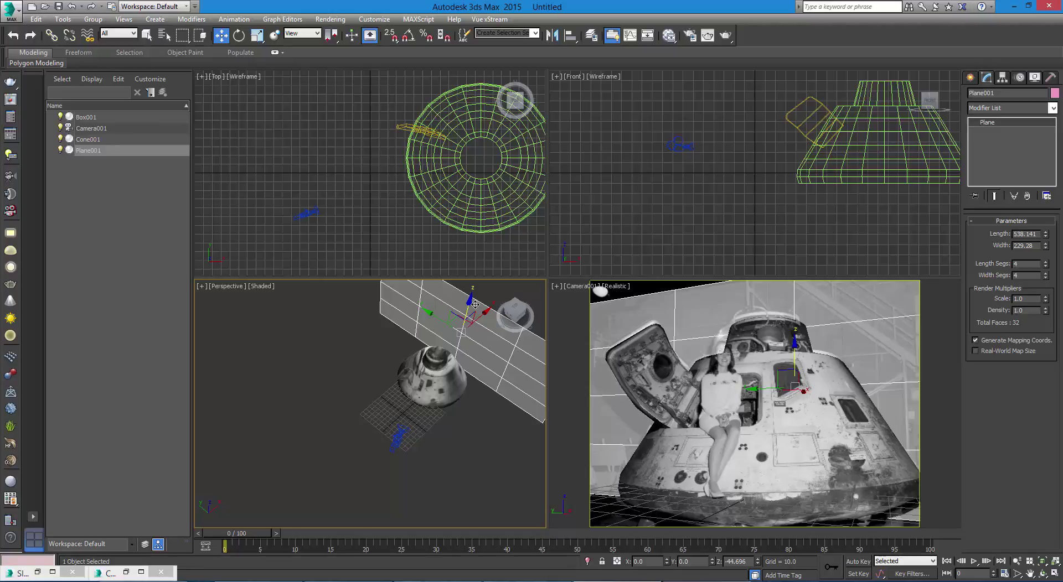
pyautogui.moveTo(481, 310); pyautogui.dragTo(570, 323)
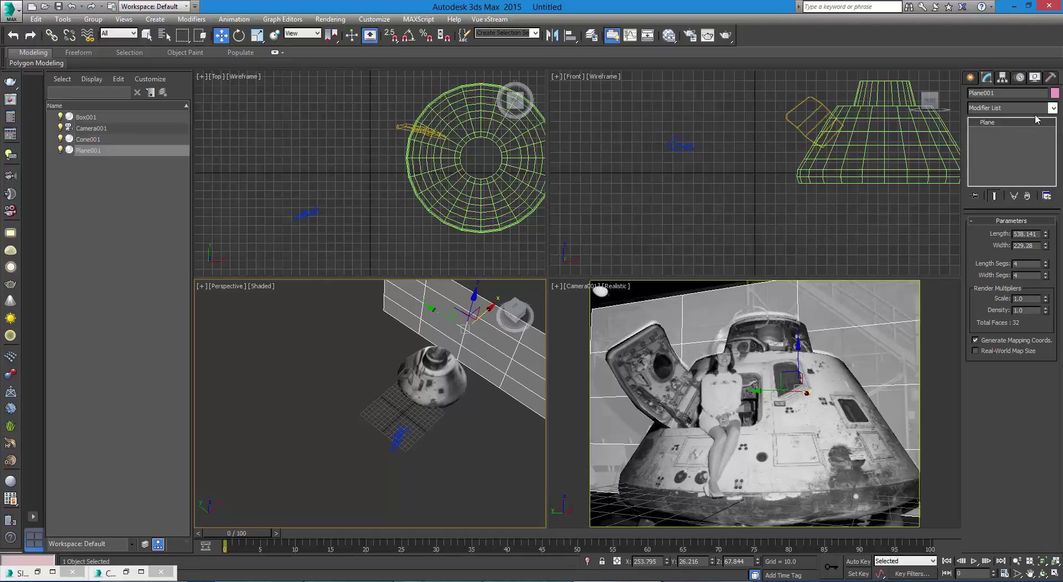
# Step: Add a Camera Map (WSM) modifier to the plane and assign Camera001 as its mapping camera
pyautogui.click(1052, 109)
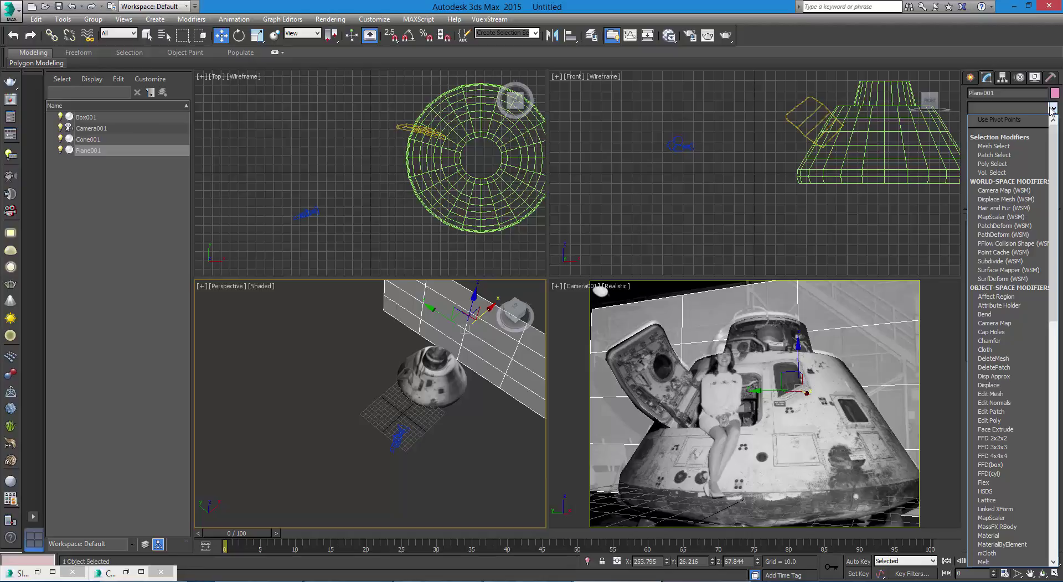
pyautogui.click(1027, 191)
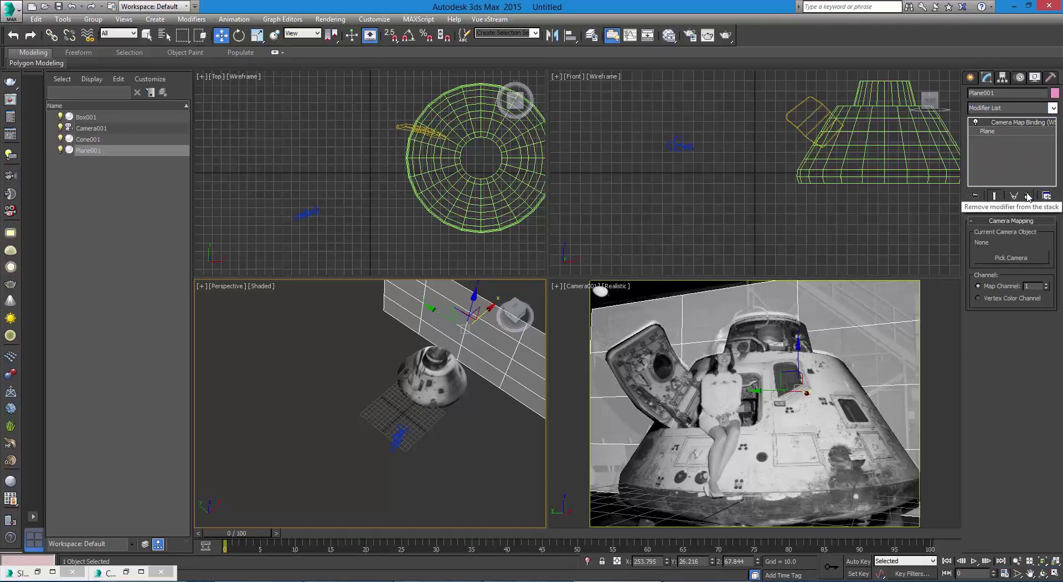
pyautogui.click(1000, 258)
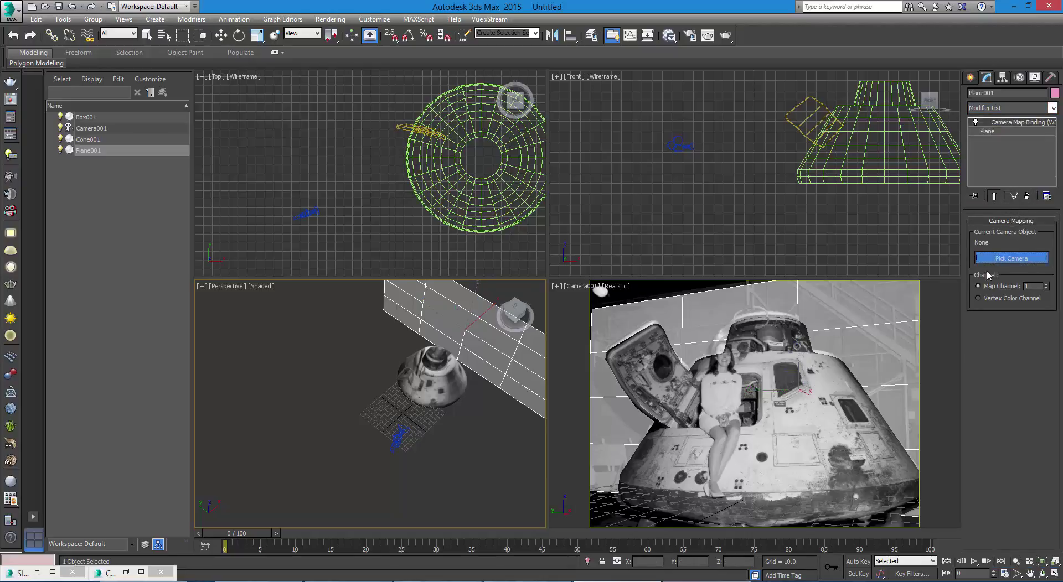
pyautogui.press('h')
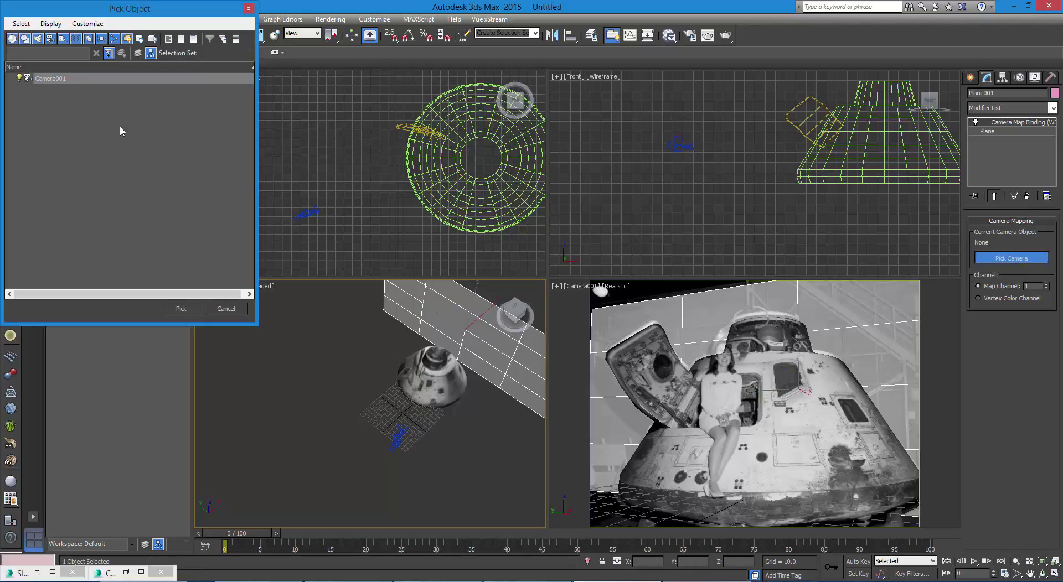
pyautogui.click(190, 307)
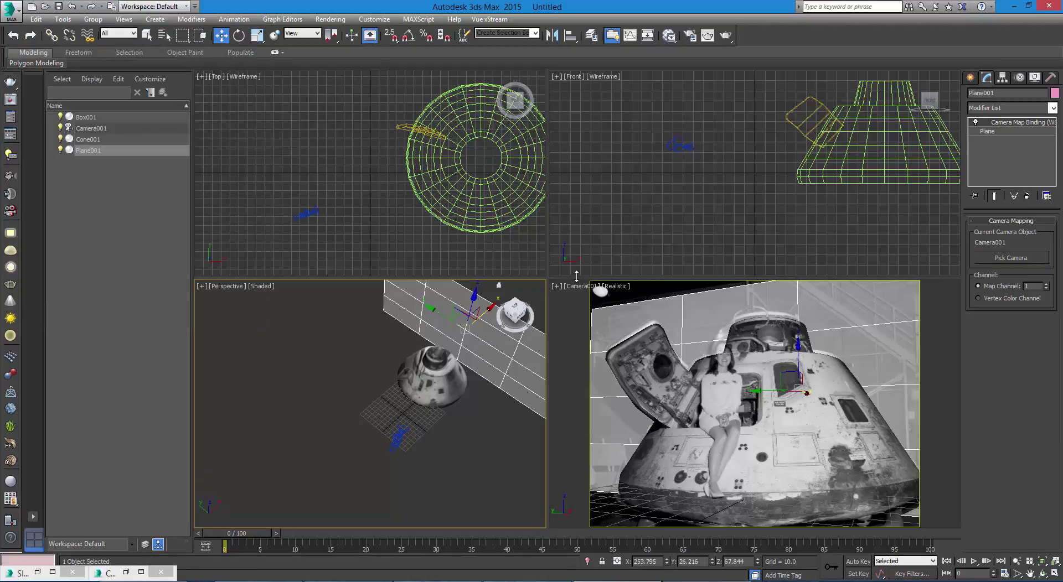
# Step: Assign the Capsule material to the background plane from the Slate Material Editor, and minimize the editor
pyautogui.click(684, 311)
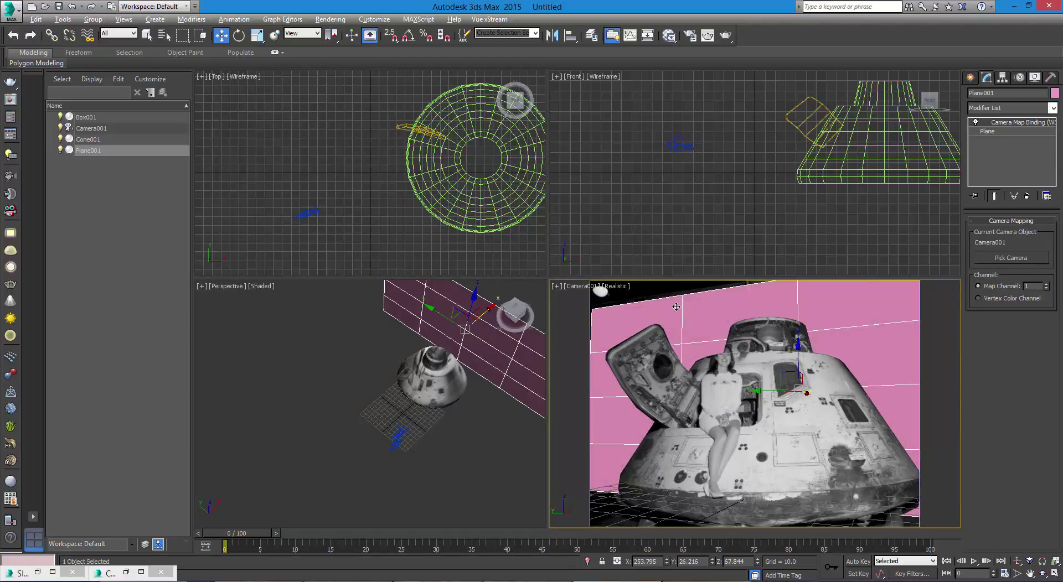
pyautogui.press('m')
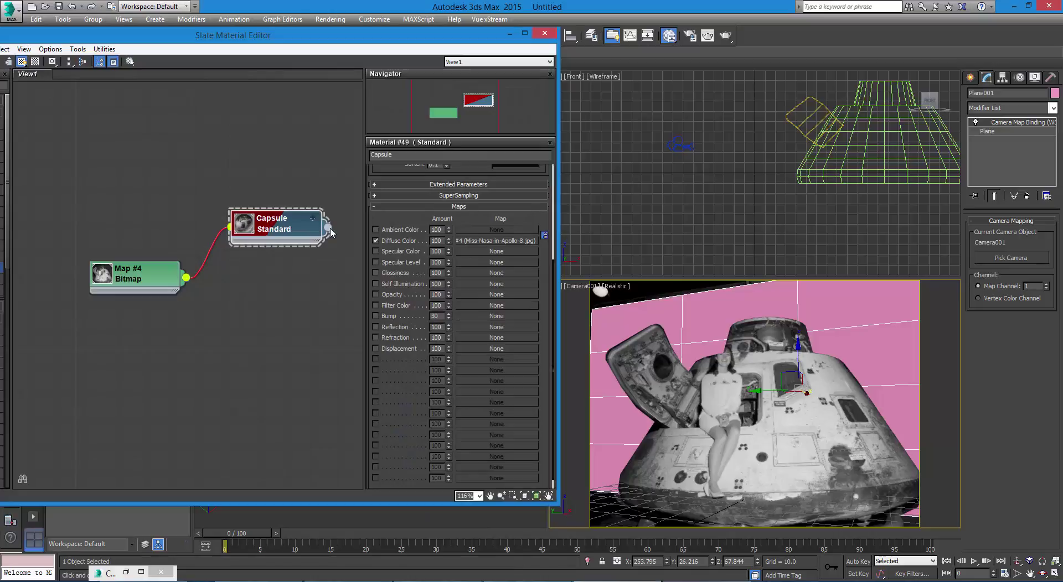
pyautogui.moveTo(351, 238); pyautogui.dragTo(694, 323)
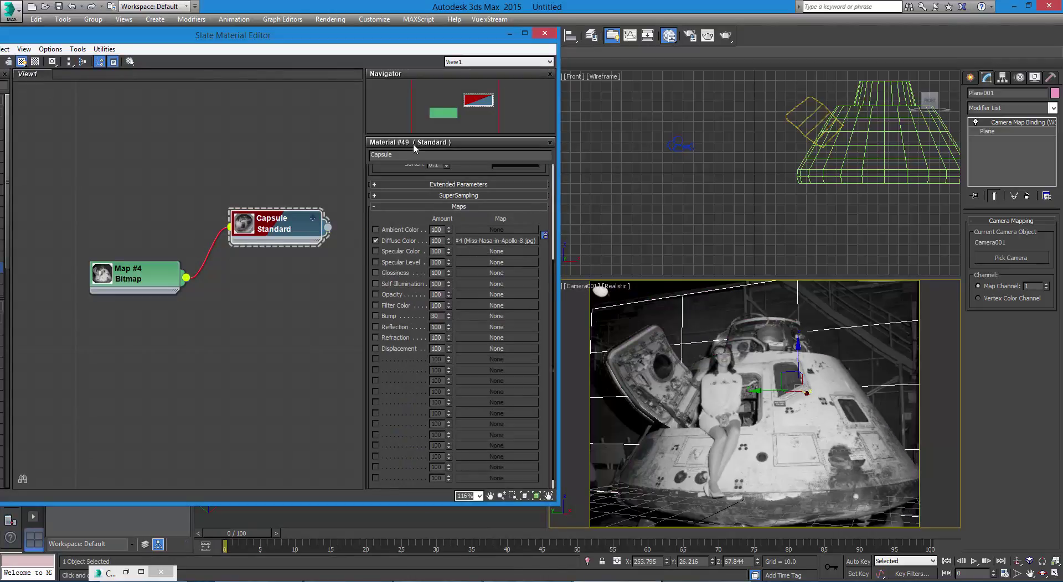
pyautogui.click(510, 35)
# Step: Shift the background plane along its Y axis to about Y 49.7 behind the capsule, and clear the selection
pyautogui.keyDown('alt'); pyautogui.moveTo(482, 443); pyautogui.dragTo(426, 444, button='middle'); pyautogui.keyUp('alt')
pyautogui.scroll(2, 412, 414)
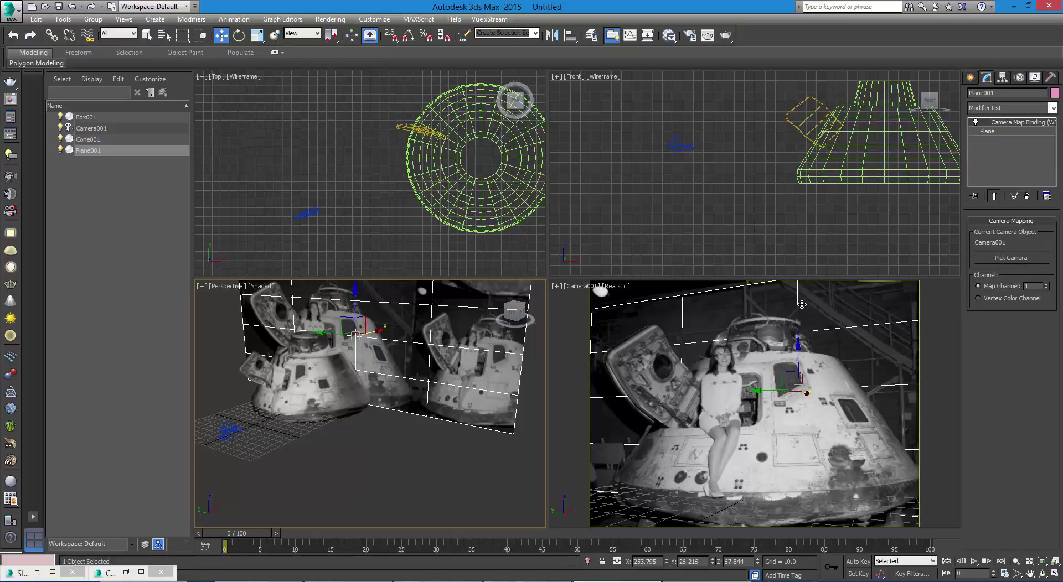
pyautogui.click(500, 461)
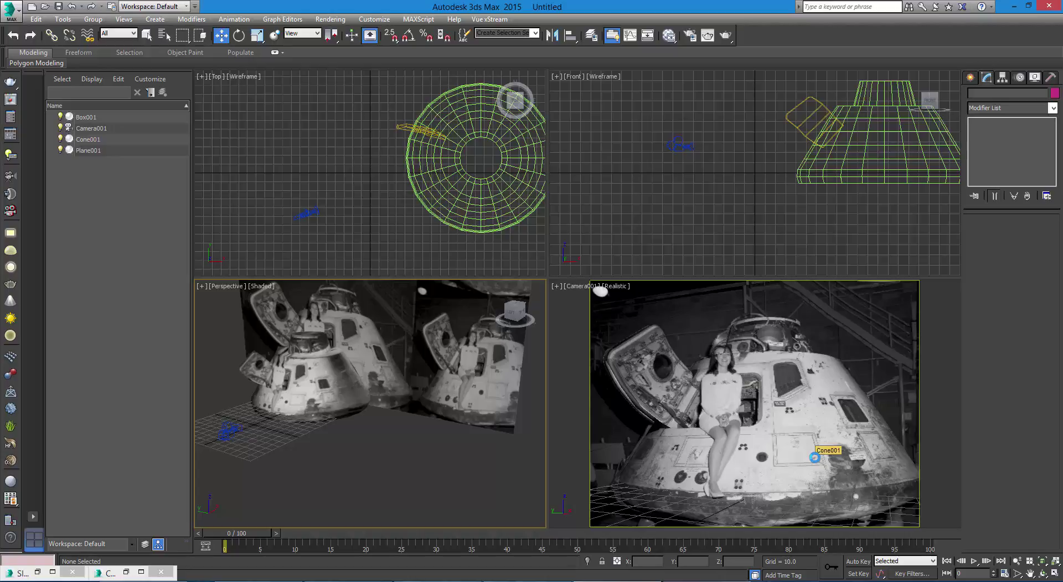
pyautogui.click(814, 458)
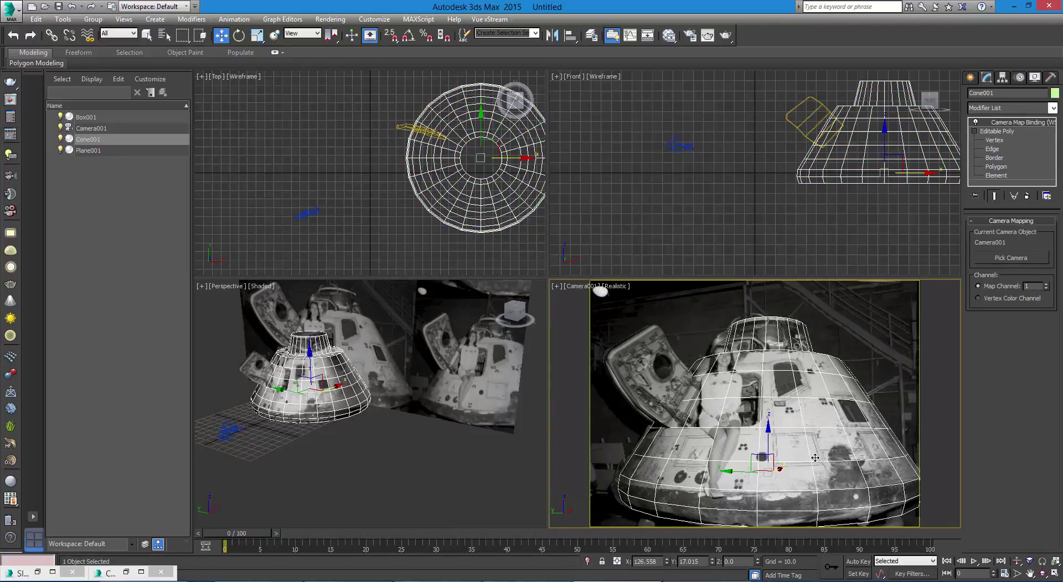
pyautogui.click(943, 396)
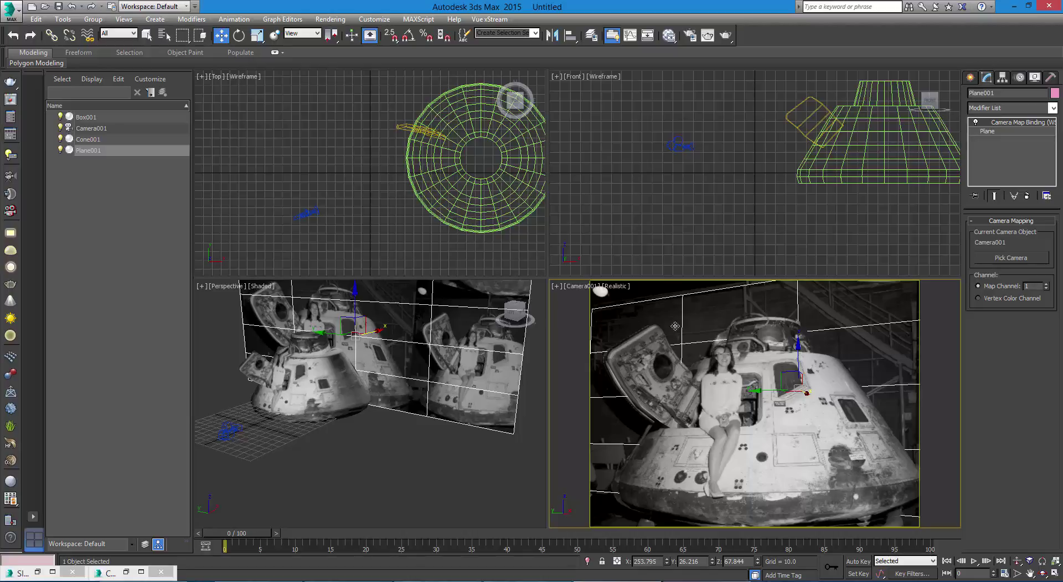
pyautogui.moveTo(333, 333); pyautogui.dragTo(314, 330)
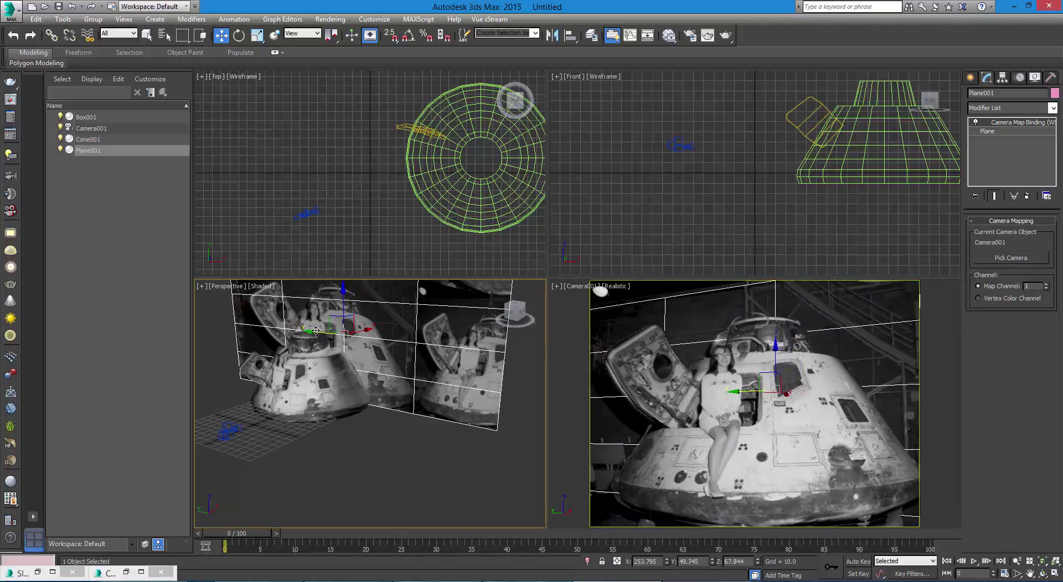
pyautogui.click(441, 456)
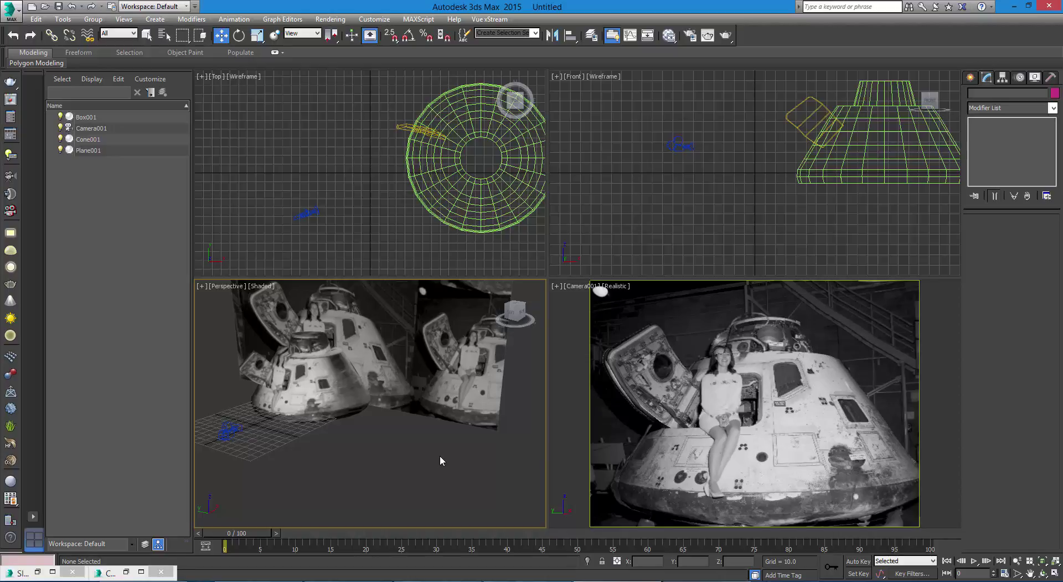
# Step: Render the Perspective view and the Camera001 view to check how the background plane renders
pyautogui.click(725, 36)
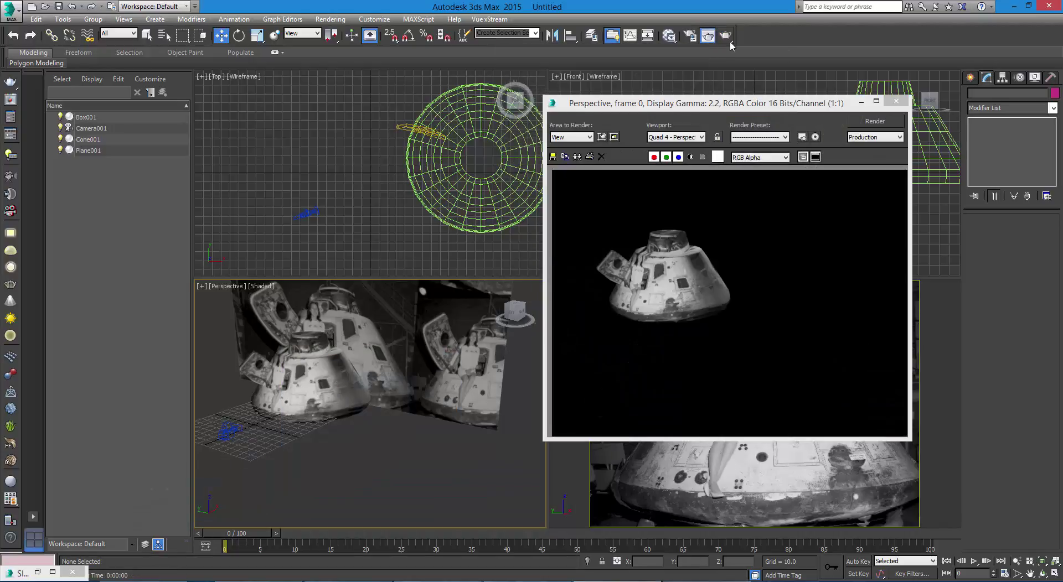
pyautogui.click(897, 101)
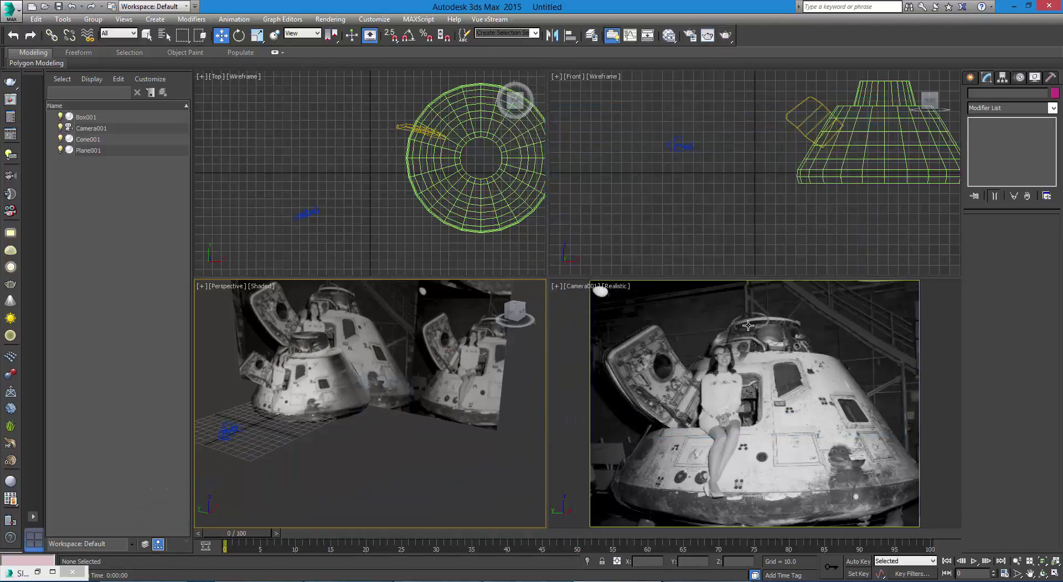
pyautogui.click(748, 326)
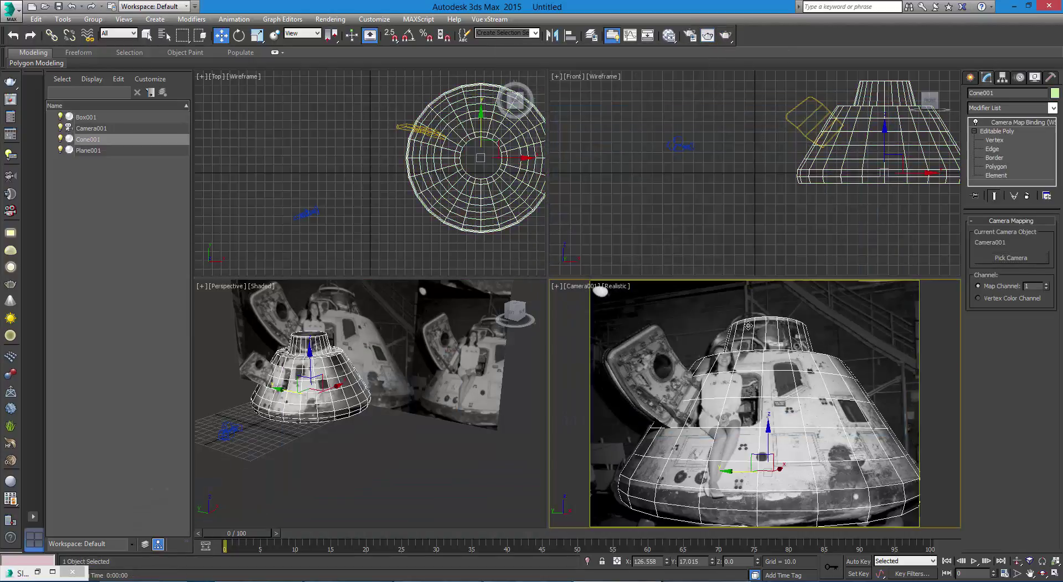
pyautogui.click(725, 36)
pyautogui.moveTo(990, 105); pyautogui.dragTo(718, 129)
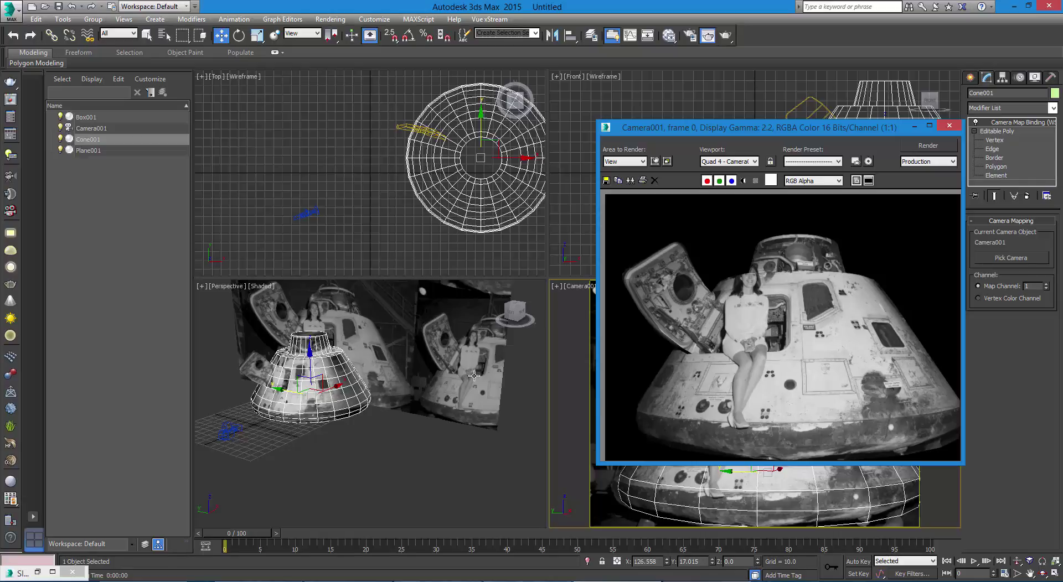
pyautogui.click(914, 128)
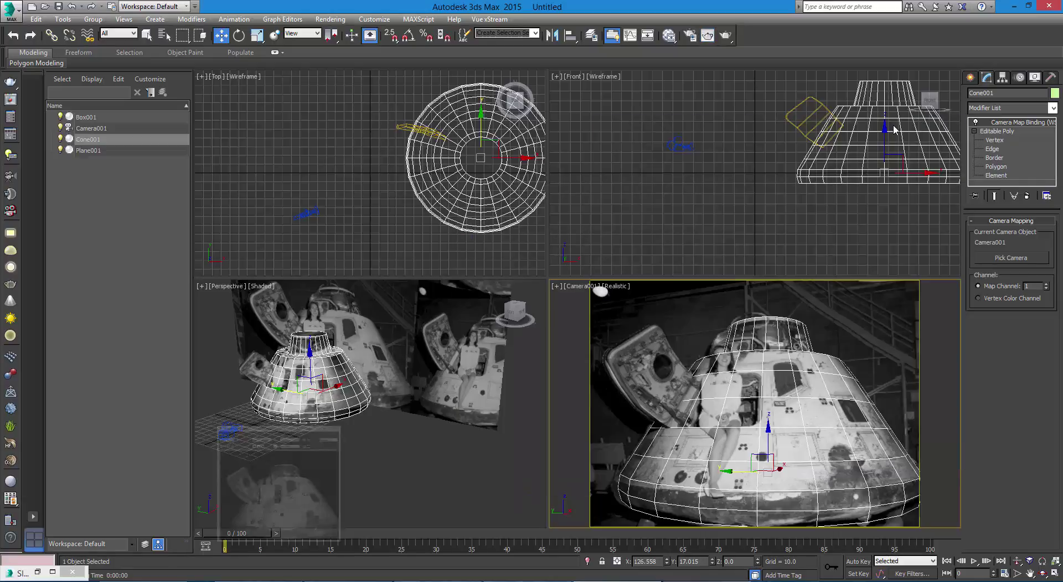
# Step: Add a Normal modifier with Flip Normals to the background plane, directly above its Plane base and below the camera map
pyautogui.click(462, 333)
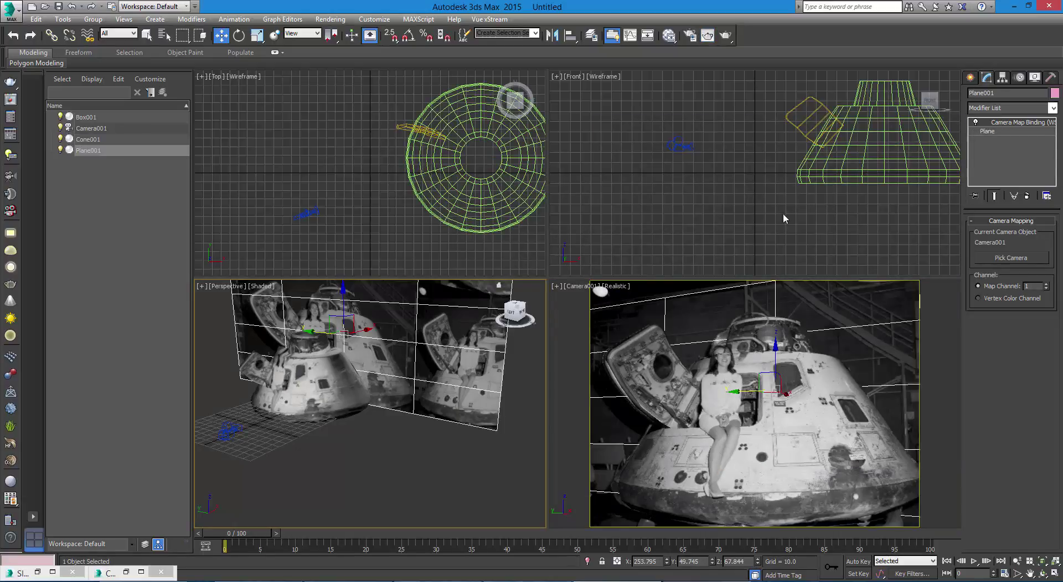
pyautogui.click(999, 131)
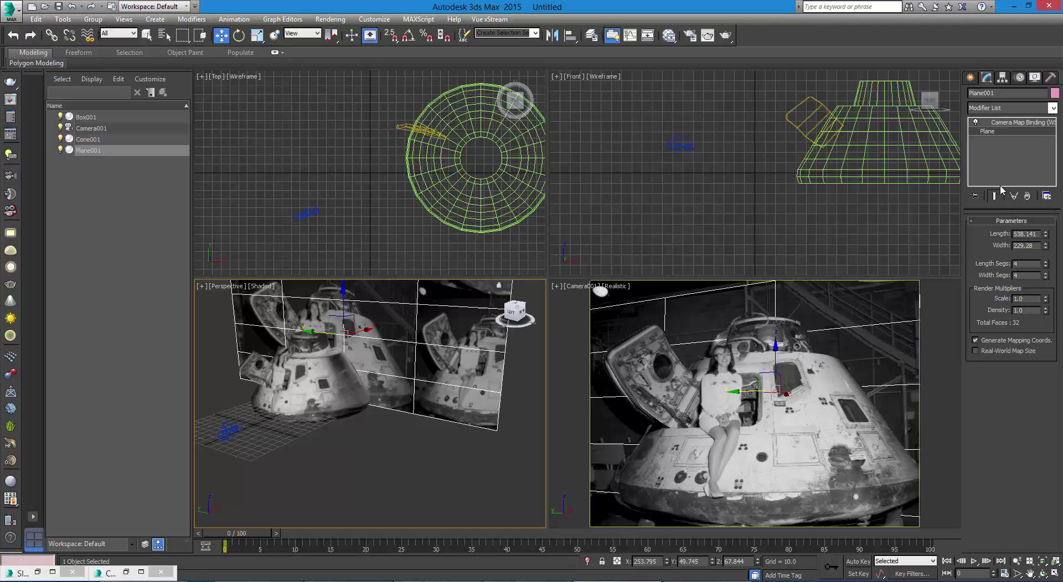
pyautogui.click(1053, 109)
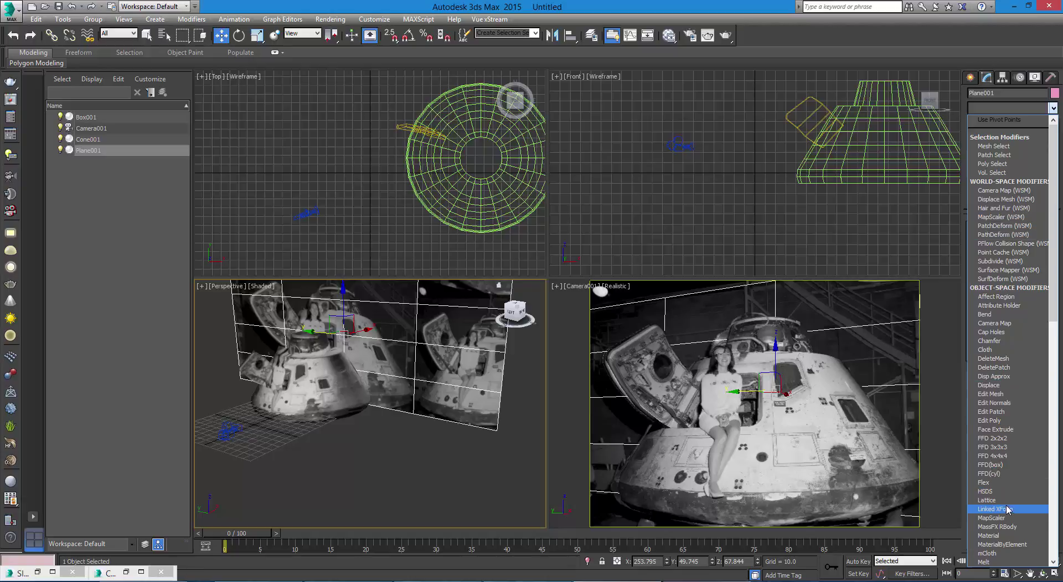
pyautogui.scroll(-2, 1024, 525)
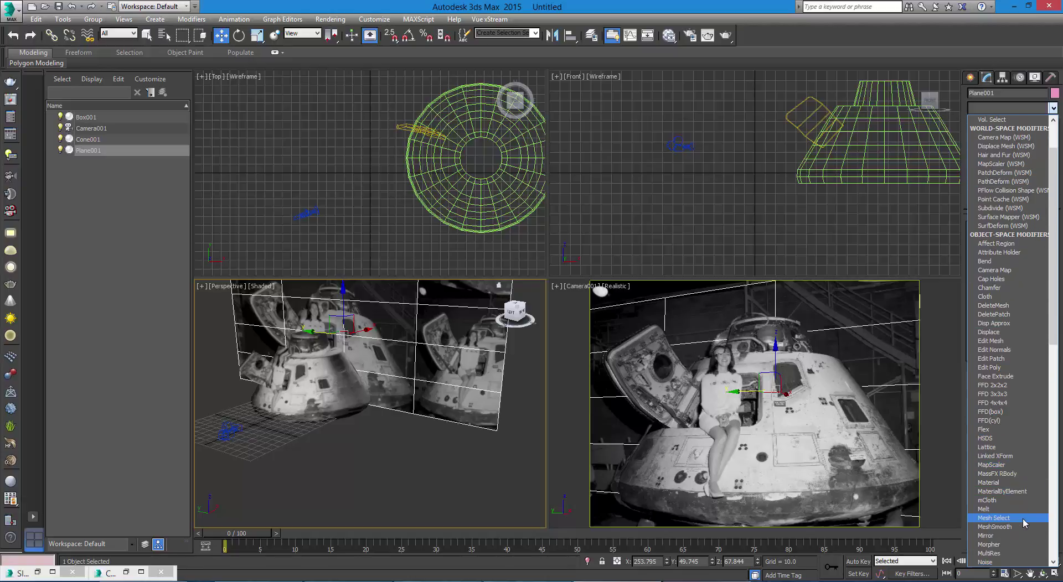
pyautogui.scroll(-2, 1023, 523)
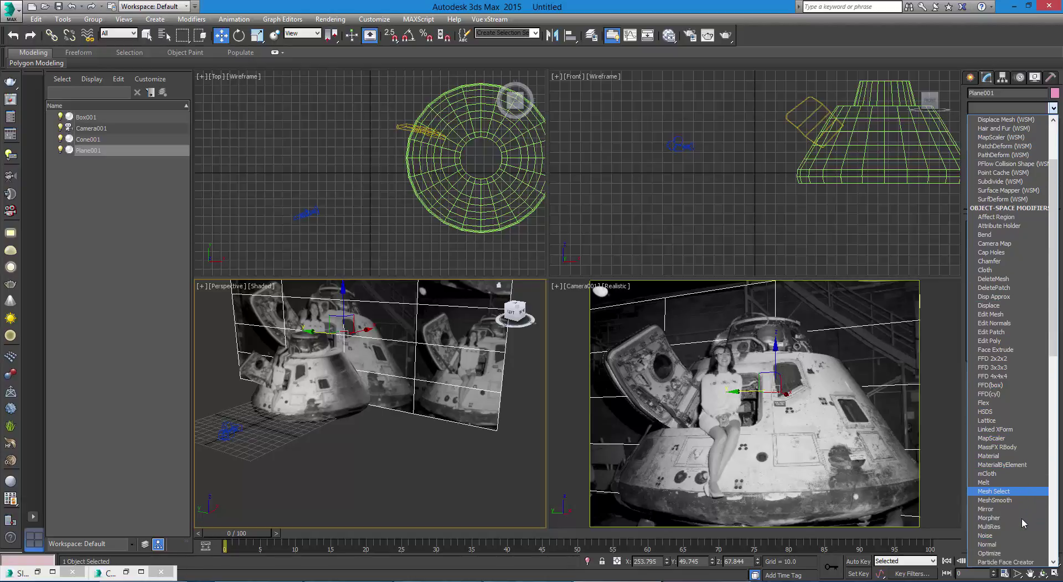
pyautogui.click(1007, 545)
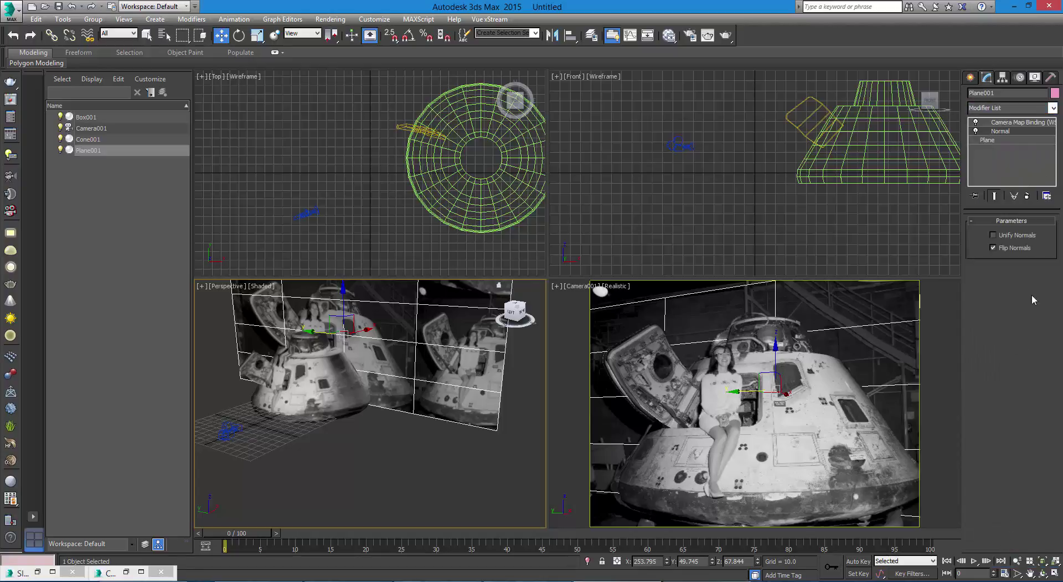
# Step: Render the Perspective and Camera001 views again to check the background plane with its flipped normals
pyautogui.click(724, 36)
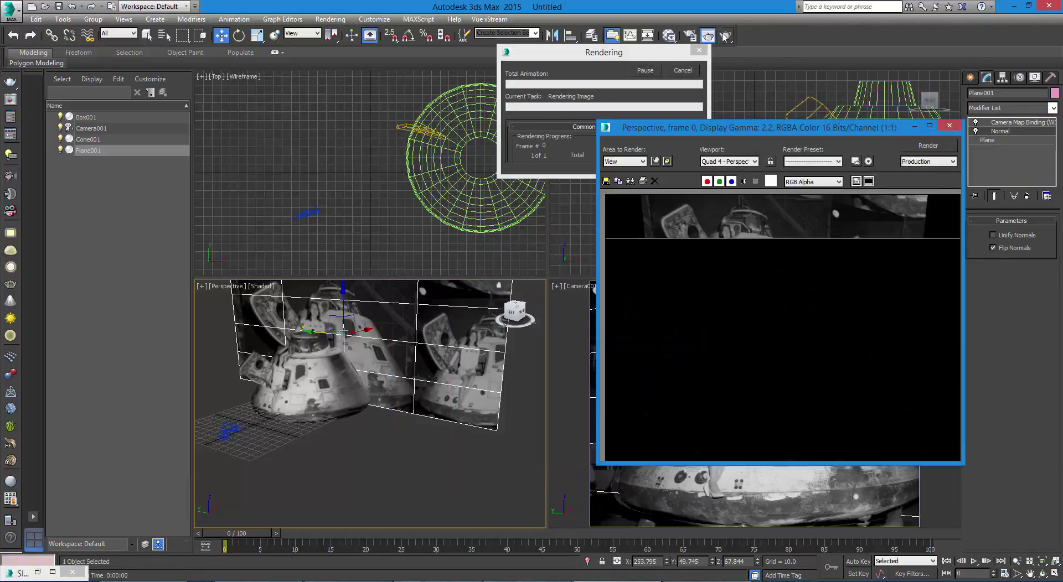
pyautogui.click(954, 128)
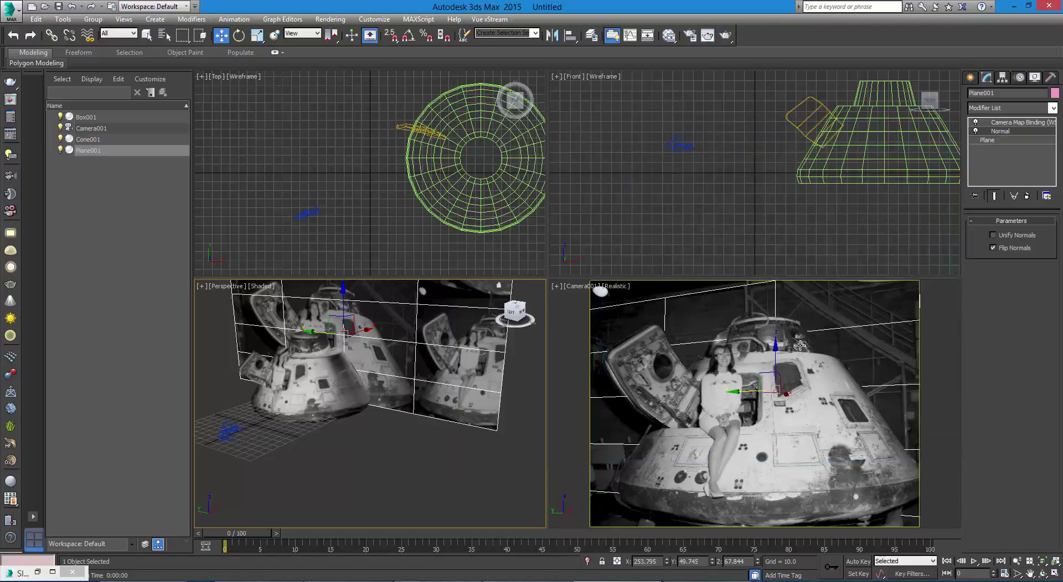
pyautogui.click(811, 308)
pyautogui.click(730, 35)
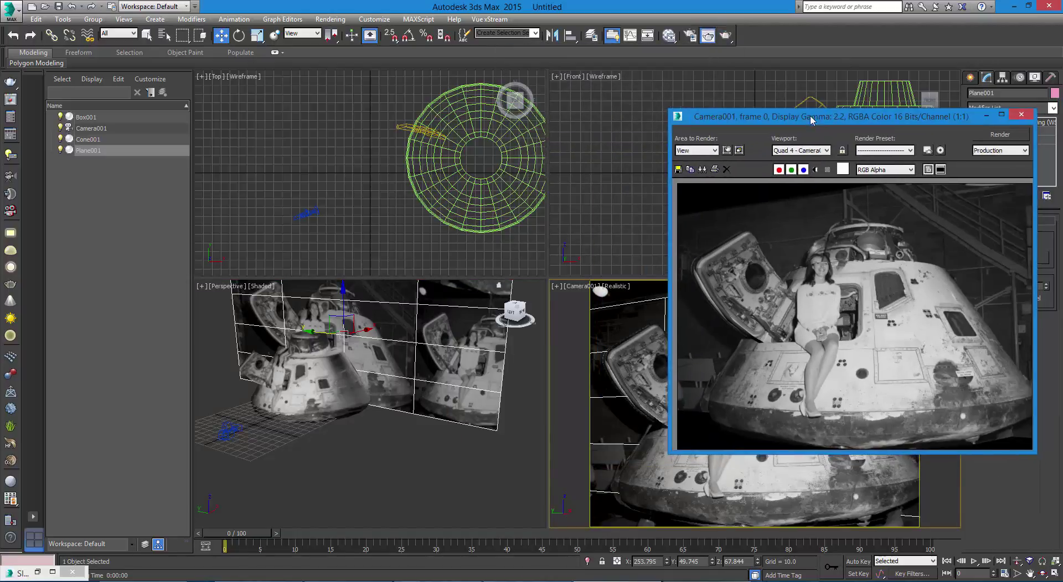
pyautogui.moveTo(819, 113); pyautogui.dragTo(700, 110)
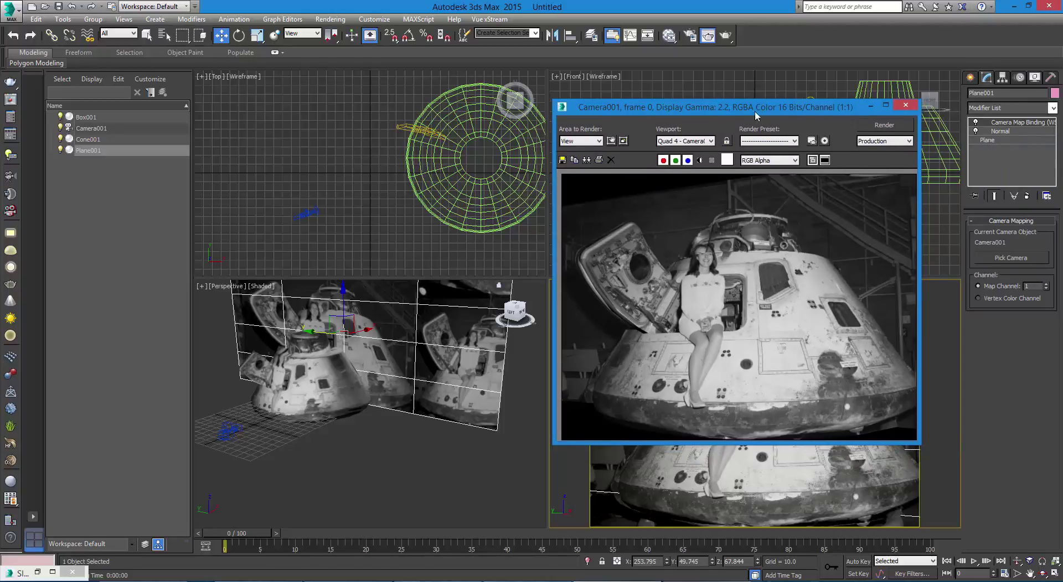
pyautogui.moveTo(759, 110); pyautogui.dragTo(509, 133)
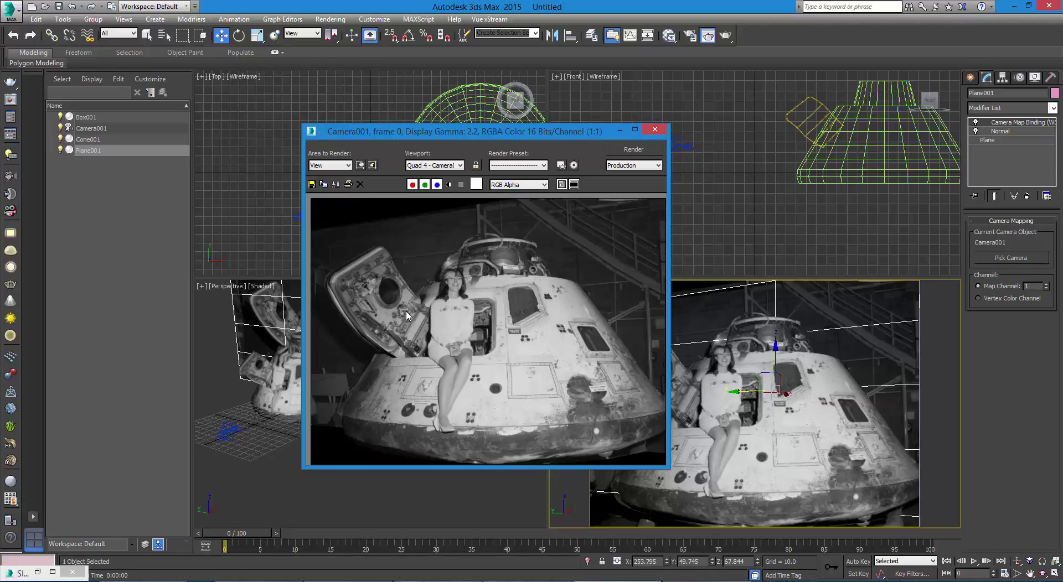
pyautogui.moveTo(470, 133); pyautogui.dragTo(756, 148)
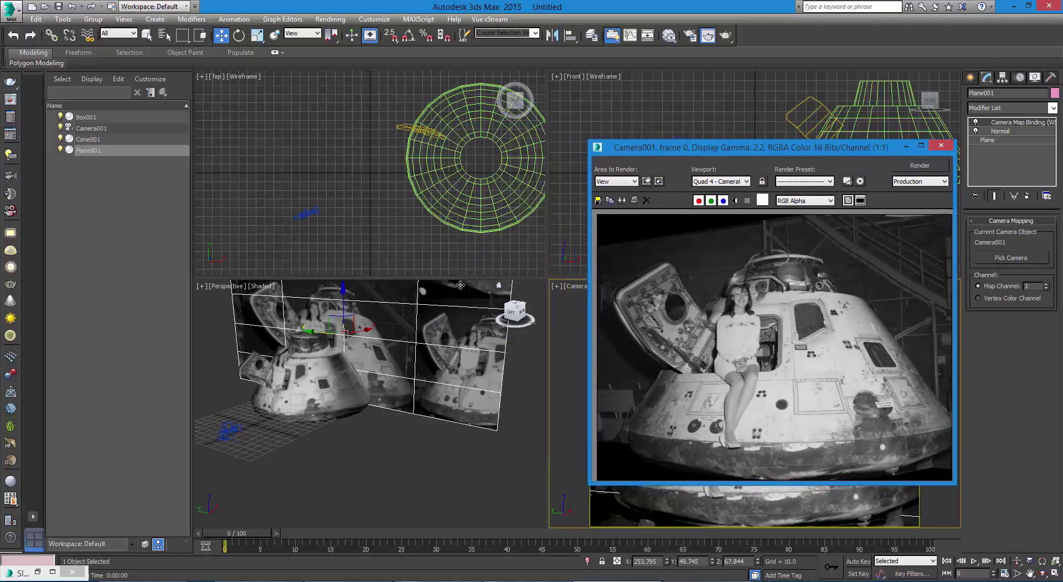
# Step: Examine the projected capsule and background up close in the Perspective view against the Camera001 render, and close the render window
pyautogui.keyDown('alt'); pyautogui.moveTo(373, 427); pyautogui.dragTo(400, 422, button='middle'); pyautogui.keyUp('alt')
pyautogui.scroll(6, 357, 397)
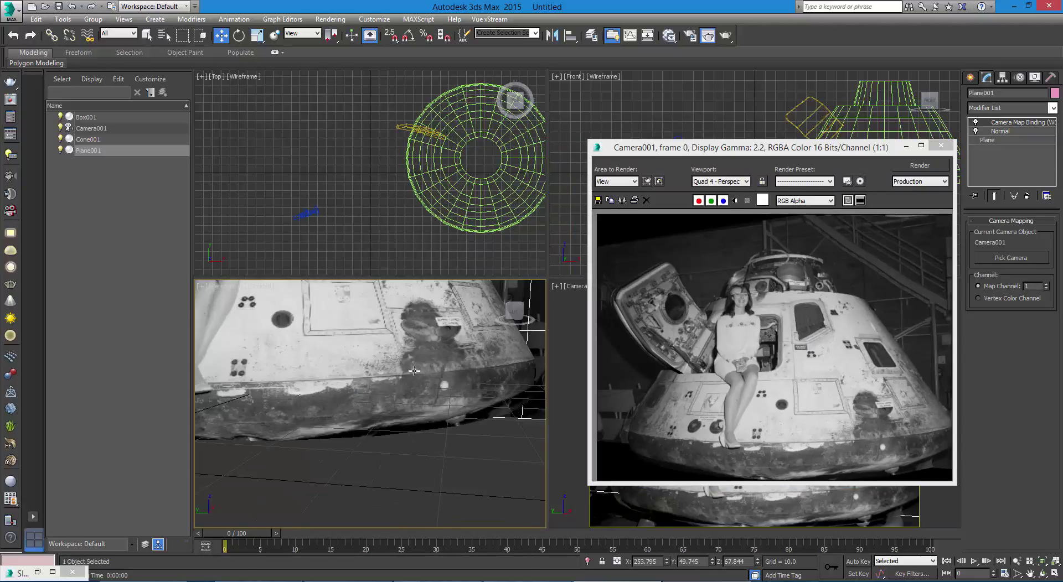
pyautogui.moveTo(414, 371); pyautogui.dragTo(512, 483, button='middle')
pyautogui.scroll(-4, 476, 439)
pyautogui.scroll(4, 498, 476)
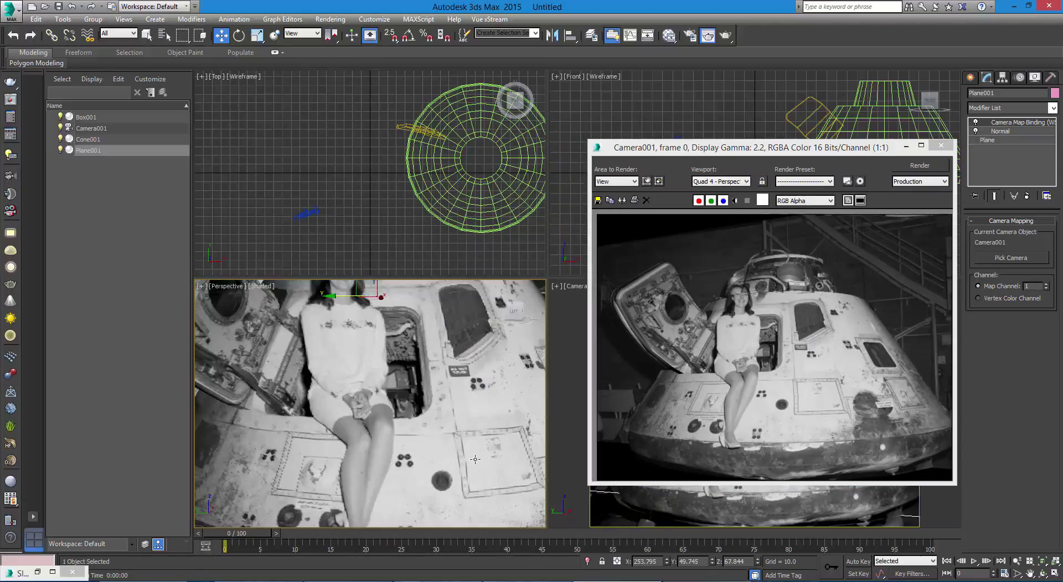
pyautogui.scroll(-4, 475, 460)
pyautogui.scroll(4, 423, 420)
pyautogui.moveTo(473, 452); pyautogui.dragTo(405, 417, button='middle')
pyautogui.scroll(-2, 445, 406)
pyautogui.hotkey('ctrl', 'd')
pyautogui.scroll(-2, 424, 411)
pyautogui.scroll(2, 432, 411)
pyautogui.scroll(-2, 395, 427)
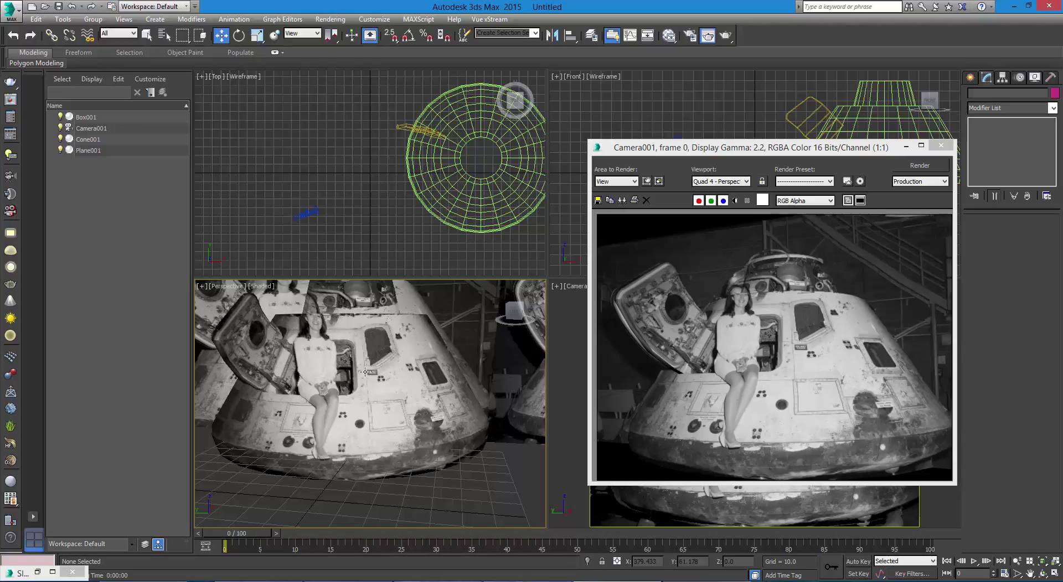
pyautogui.keyDown('ctrl'); pyautogui.keyDown('alt'); pyautogui.moveTo(365, 374); pyautogui.dragTo(400, 384, button='middle'); pyautogui.keyUp('alt'); pyautogui.keyUp('ctrl')
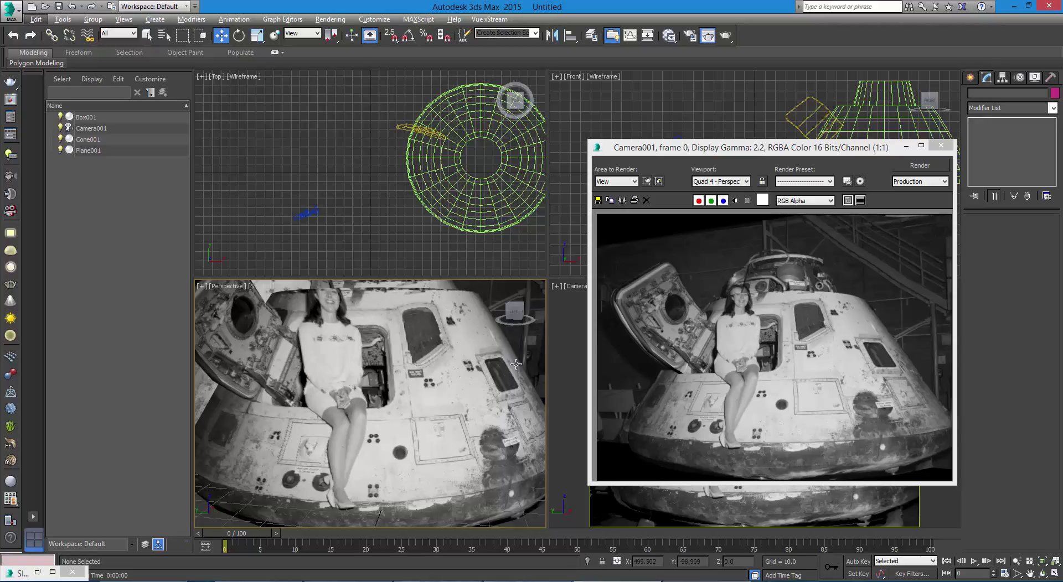
pyautogui.click(935, 149)
pyautogui.click(939, 147)
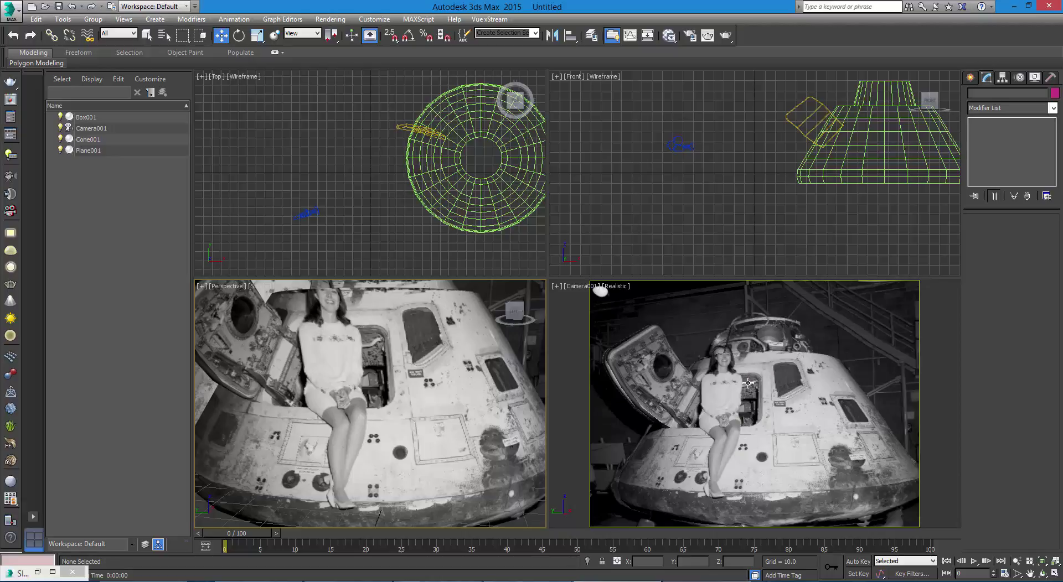
# Step: Inspect the whole setup from the side in the Perspective view, checking Camera001's field of view over the capsule and background plane
pyautogui.scroll(-5, 453, 380)
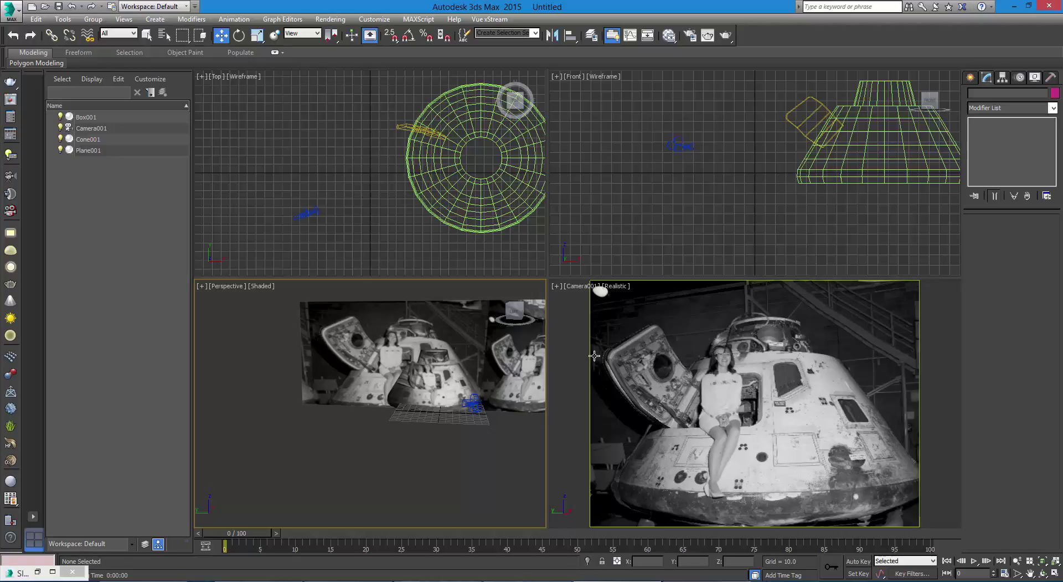
pyautogui.keyDown('alt'); pyautogui.moveTo(494, 457); pyautogui.dragTo(418, 473, button='middle'); pyautogui.keyUp('alt')
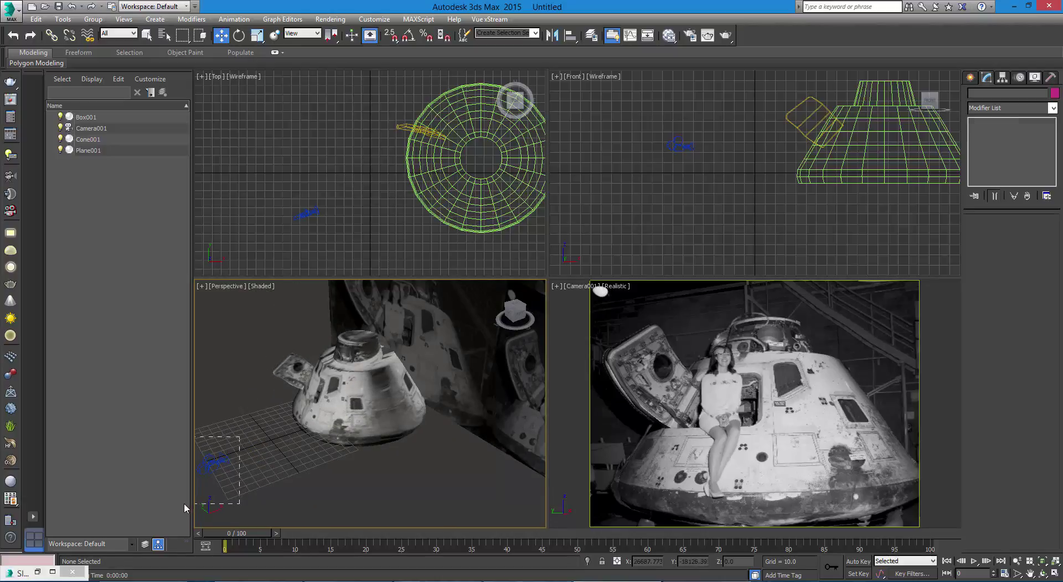
pyautogui.click(222, 462)
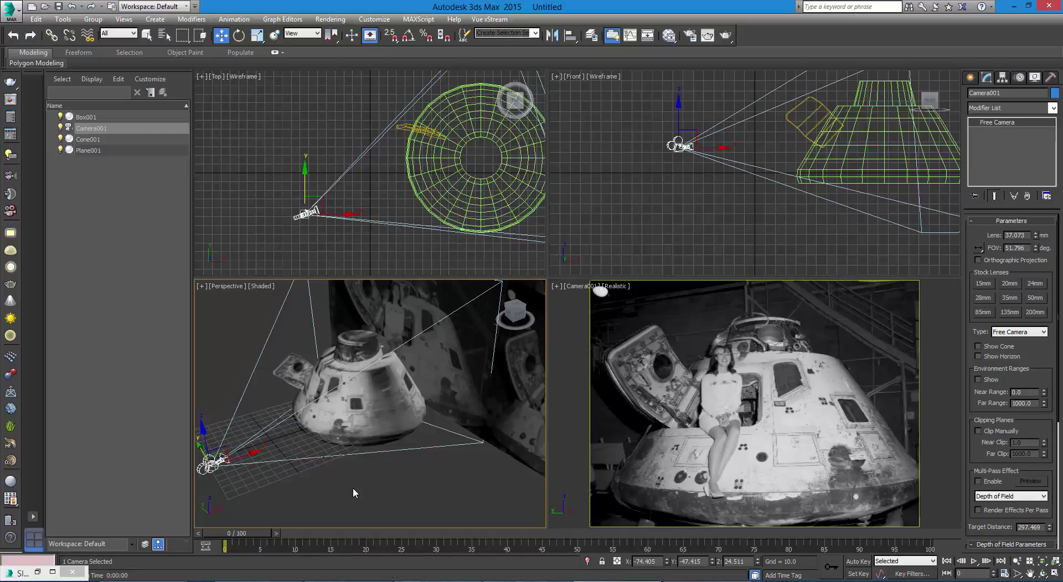
pyautogui.click(373, 469)
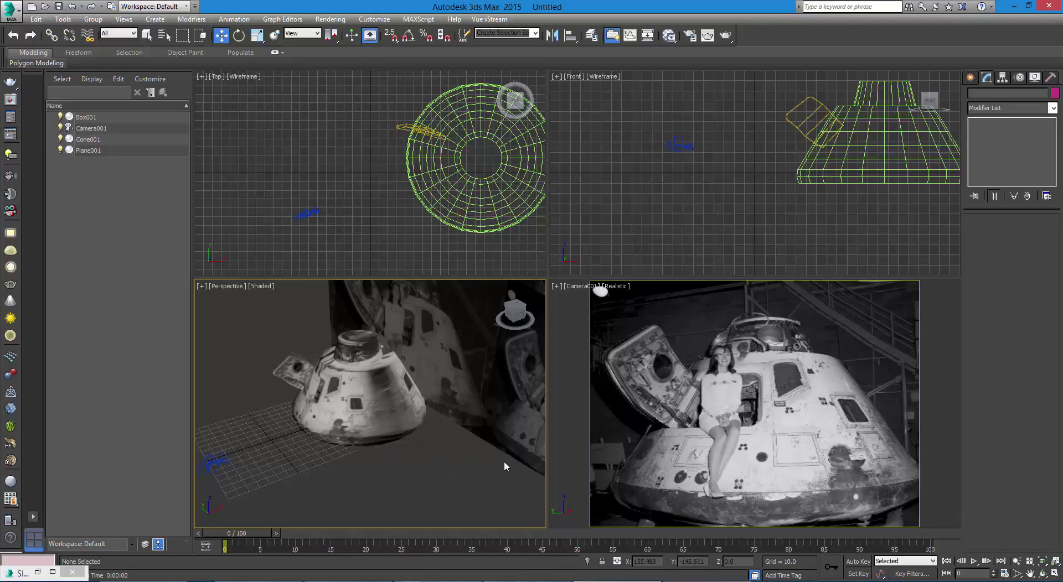
# Step: Create an upright cylinder about 5 units in radius and 155 high on the ground beside the capsule in the Perspective view
pyautogui.click(970, 77)
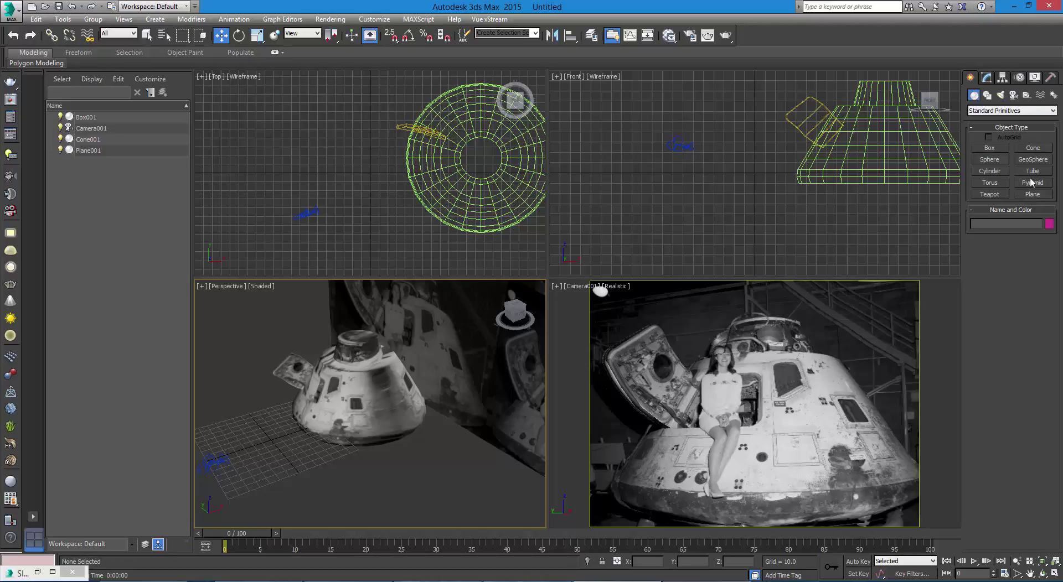
pyautogui.click(990, 172)
pyautogui.moveTo(333, 454); pyautogui.dragTo(332, 455)
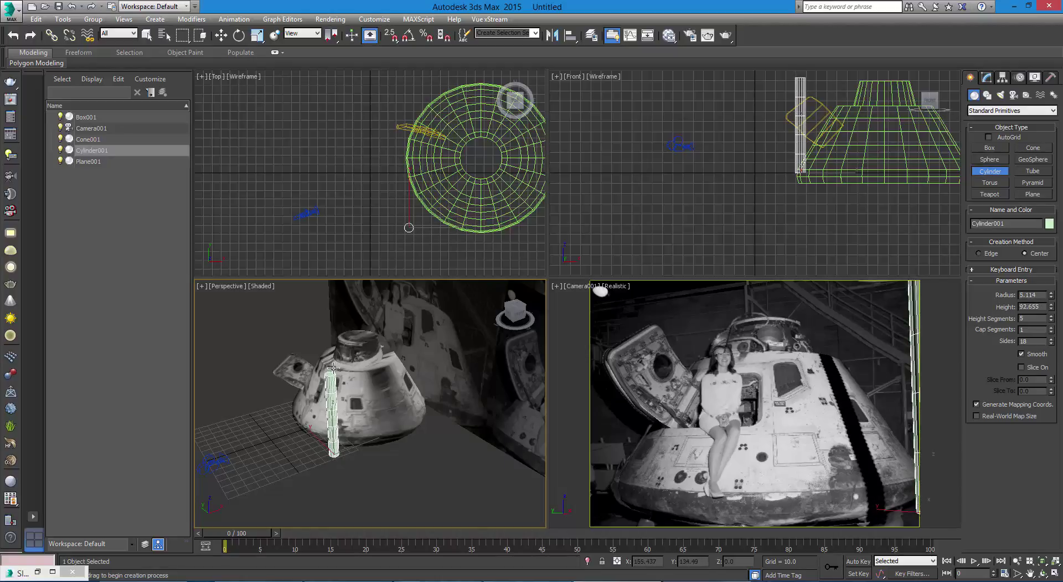
pyautogui.click(327, 309)
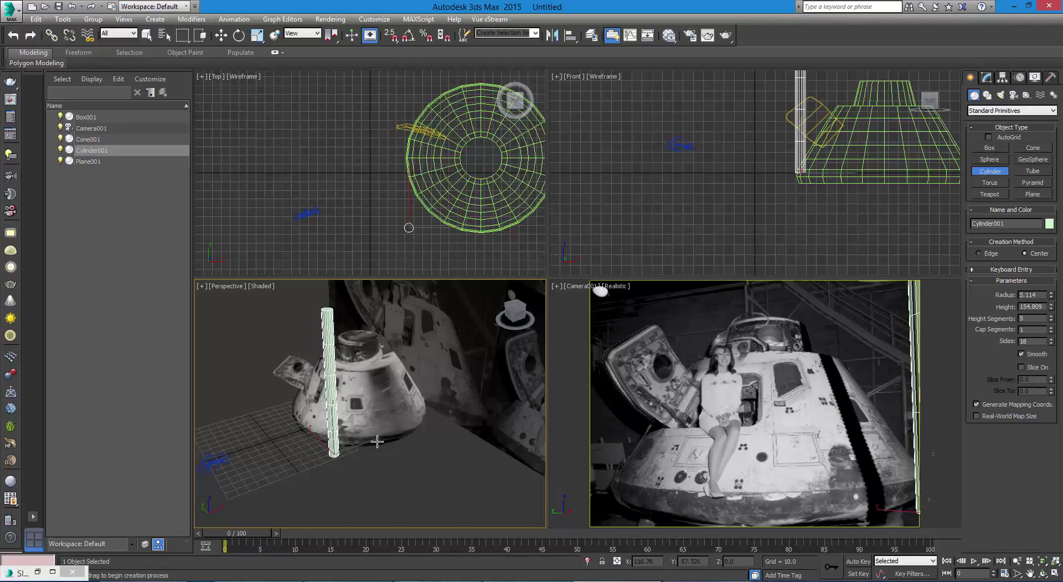
# Step: Move the cylinder in front of the background plane, to about X 249 and Y -69, near the photo's right edge
pyautogui.press('w')
pyautogui.moveTo(369, 441); pyautogui.dragTo(506, 420)
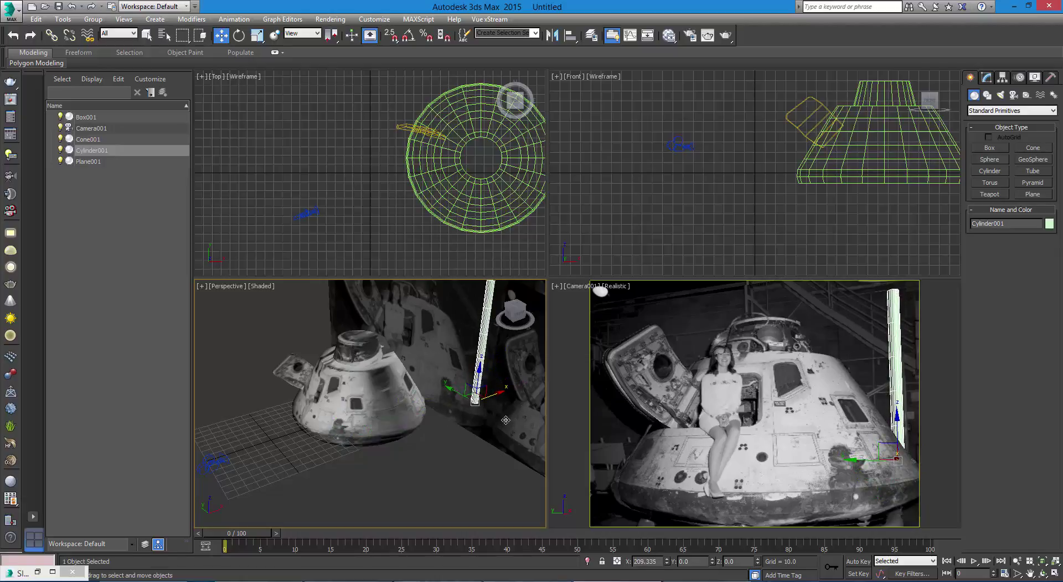
pyautogui.moveTo(448, 386); pyautogui.dragTo(502, 395)
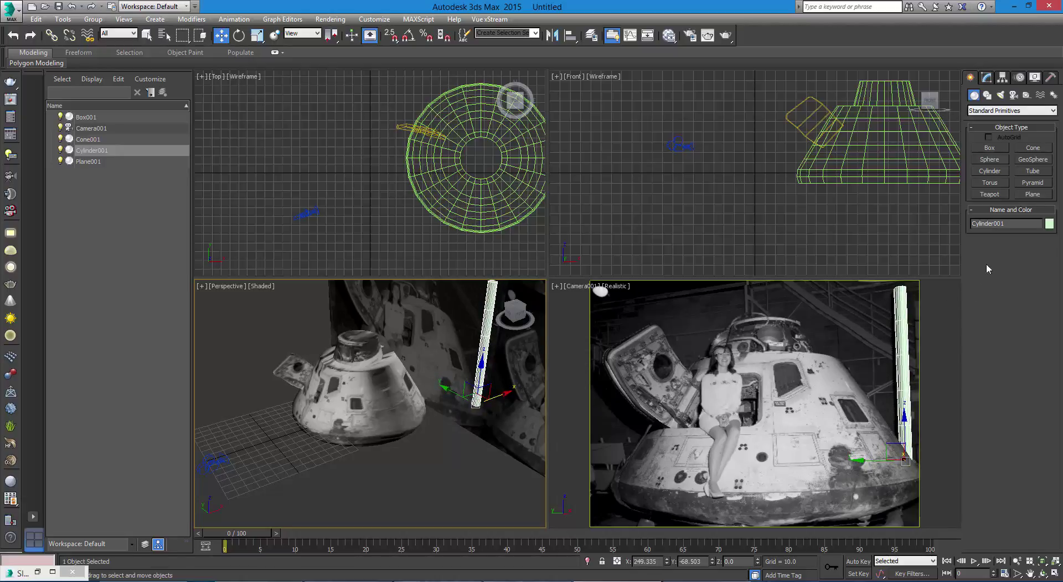
# Step: Thin the cylinder to a radius of about 1.17 and lower it to about Z -67 to form a slim pole
pyautogui.click(987, 79)
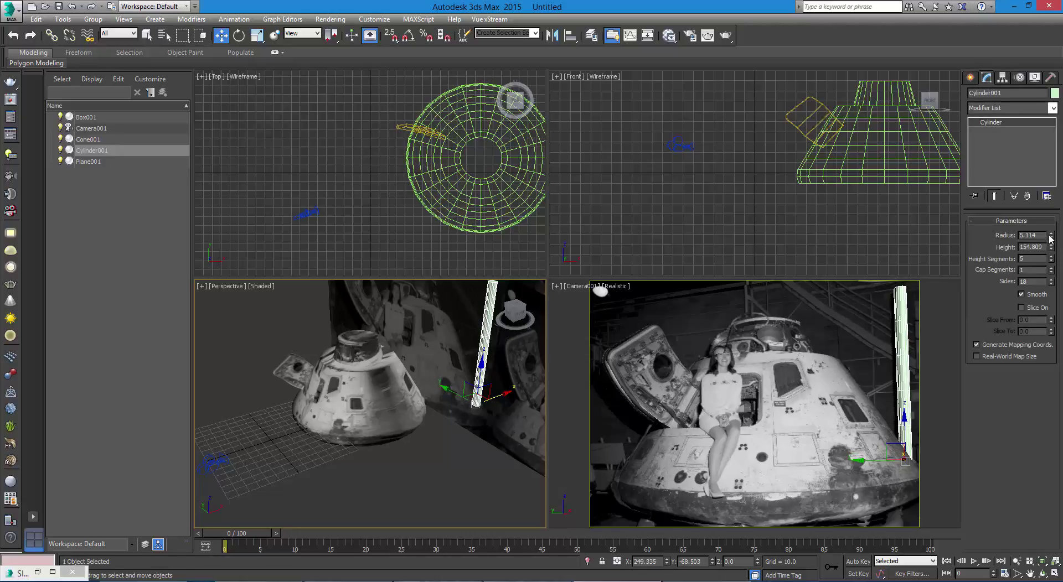
pyautogui.moveTo(1050, 238); pyautogui.dragTo(1046, 274)
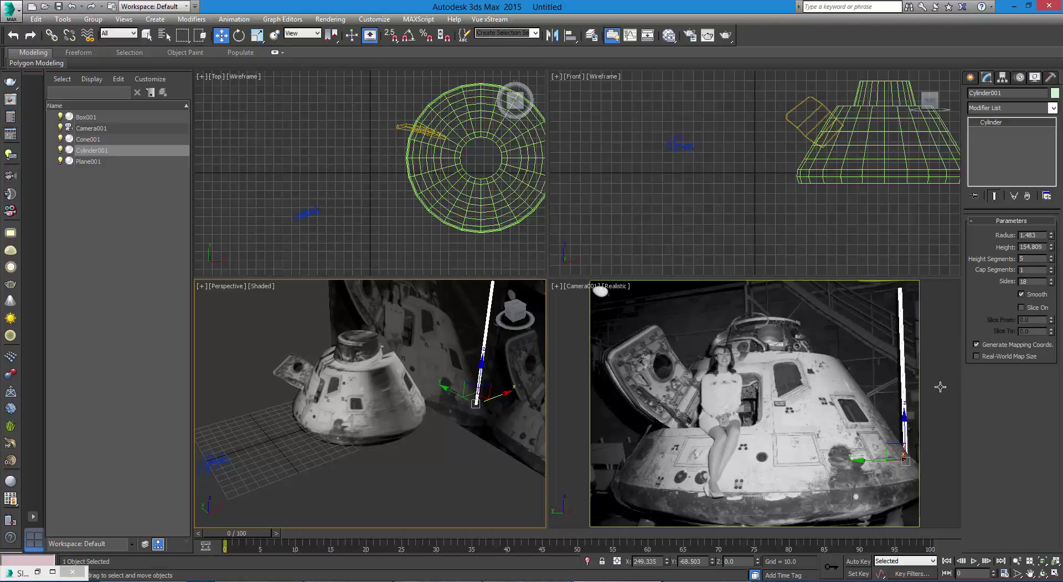
pyautogui.moveTo(909, 417); pyautogui.dragTo(903, 495)
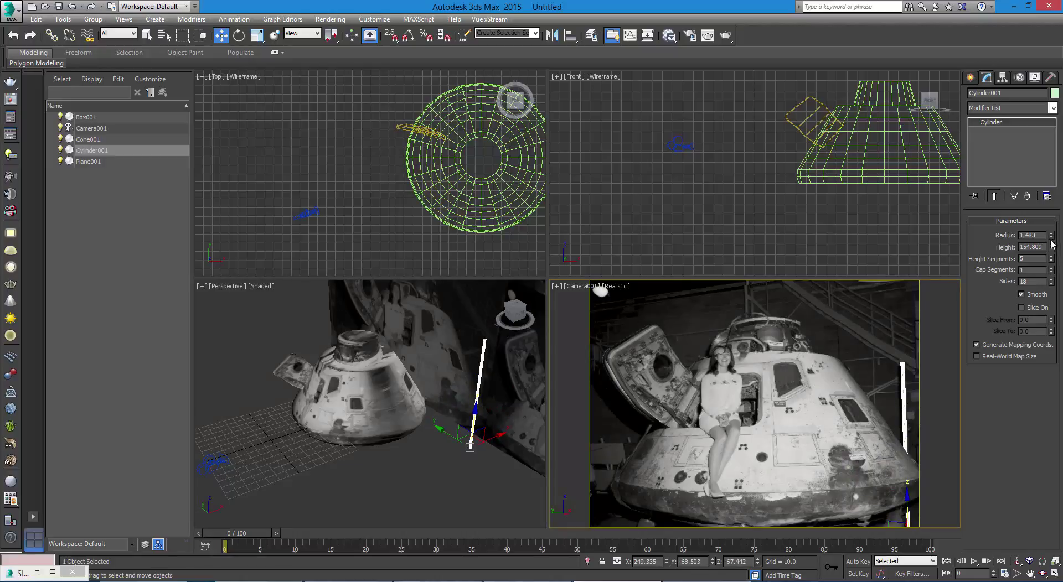
pyautogui.moveTo(1052, 237)
pyautogui.mouseDown()
pyautogui.moveTo(1052, 277)
pyautogui.moveTo(1060, 243)
pyautogui.mouseUp()
# Step: Copy the pole along Y to about 82, behind the capsule, and raise the copy's height to about 252
pyautogui.click(436, 463)
pyautogui.click(470, 447)
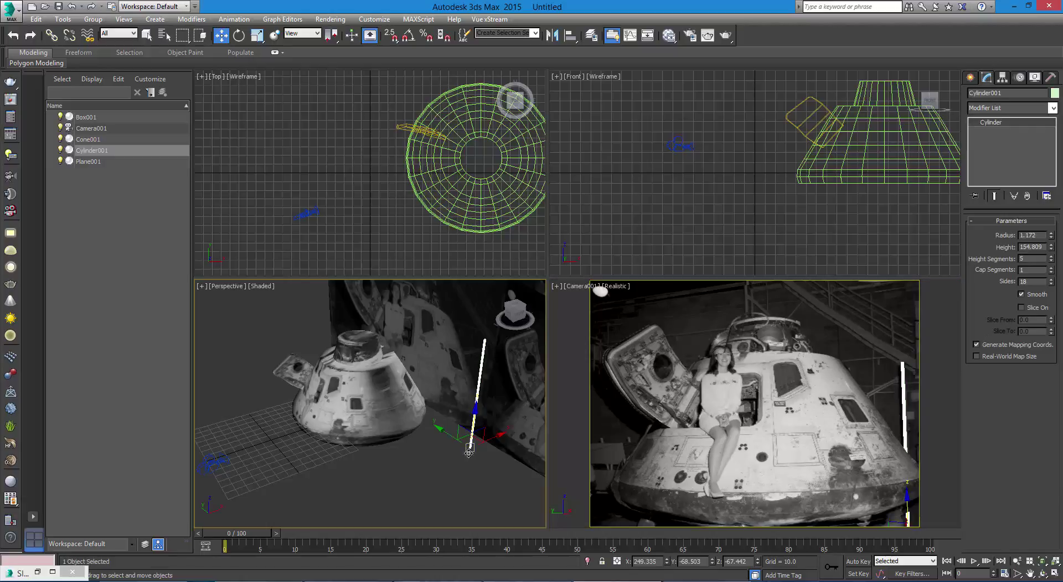
pyautogui.keyDown('shift'); pyautogui.moveTo(444, 441); pyautogui.dragTo(382, 387); pyautogui.keyUp('shift')
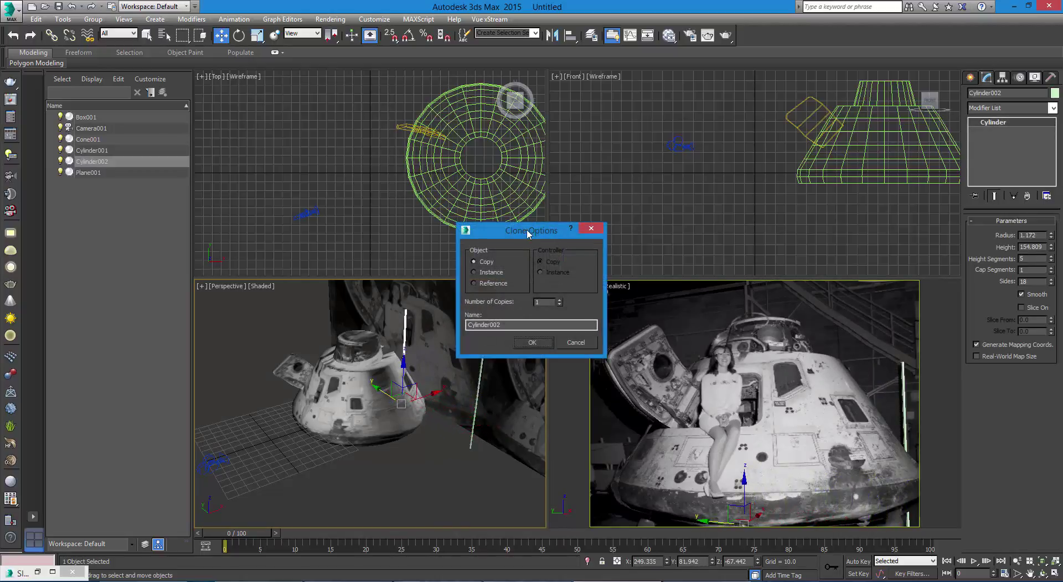
pyautogui.click(533, 343)
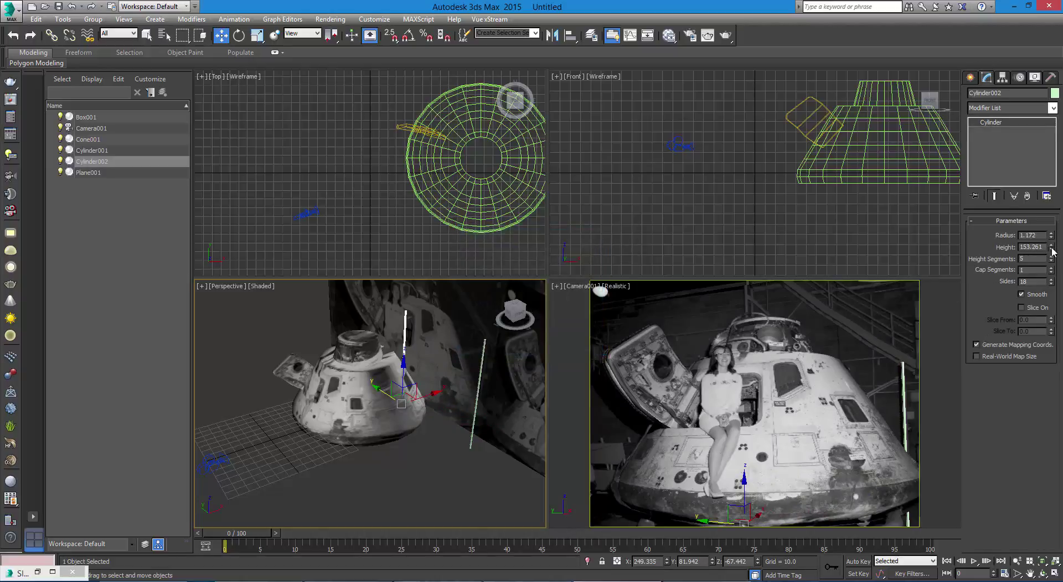
pyautogui.moveTo(1051, 252); pyautogui.dragTo(1045, 215)
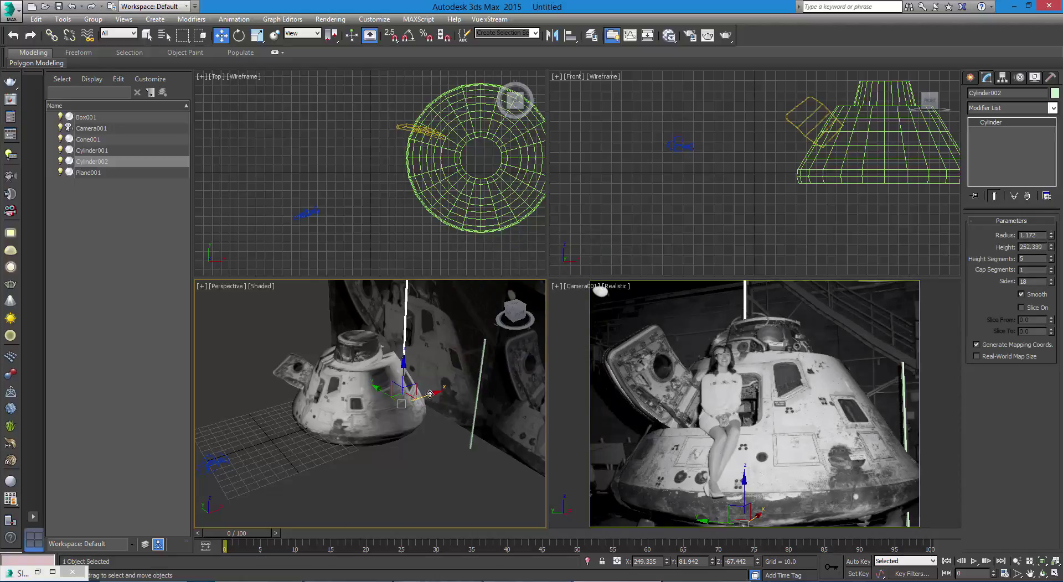
# Step: Copy the tall pole and place the duplicate close beside it, at about X 259 and Y 77
pyautogui.keyDown('shift'); pyautogui.moveTo(432, 395); pyautogui.dragTo(437, 391); pyautogui.keyUp('shift')
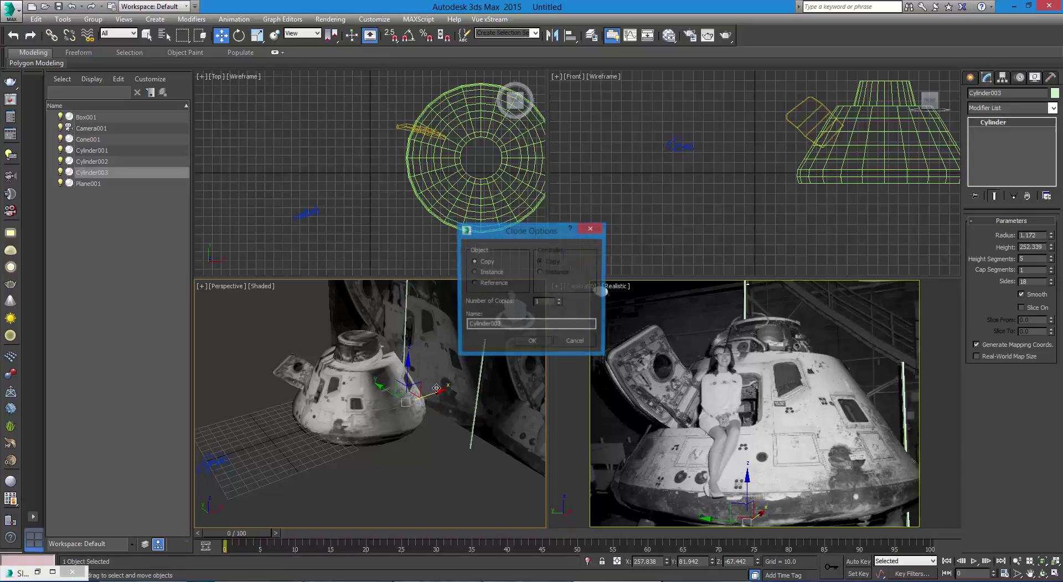
pyautogui.click(537, 340)
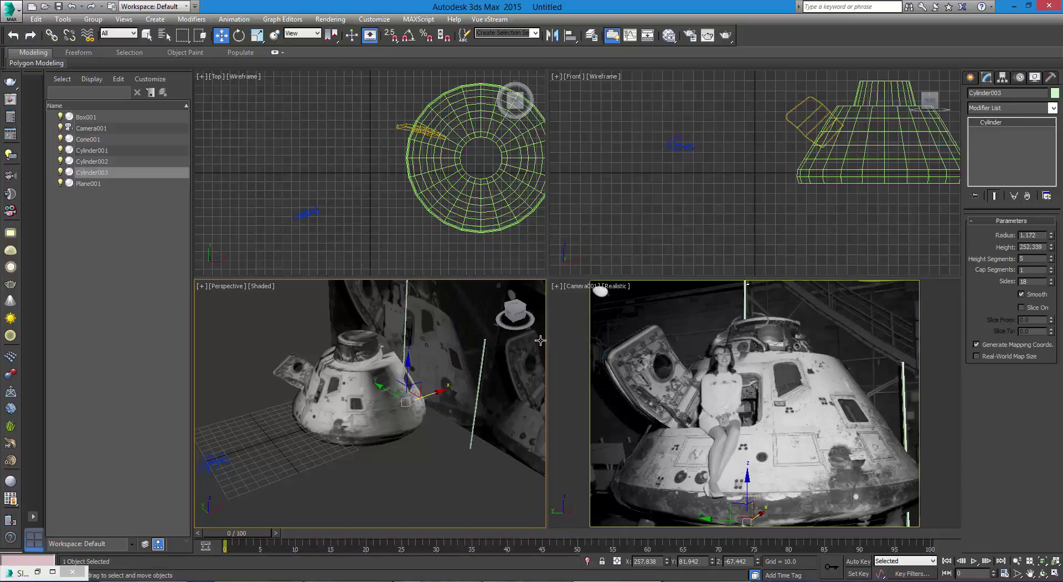
pyautogui.click(472, 330)
pyautogui.moveTo(453, 319); pyautogui.dragTo(455, 316)
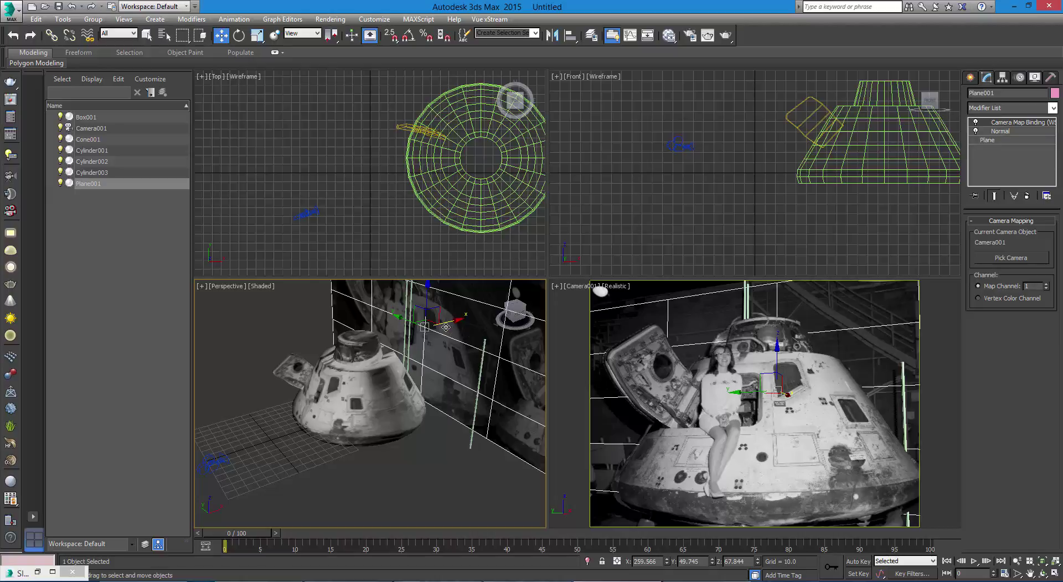
pyautogui.click(409, 308)
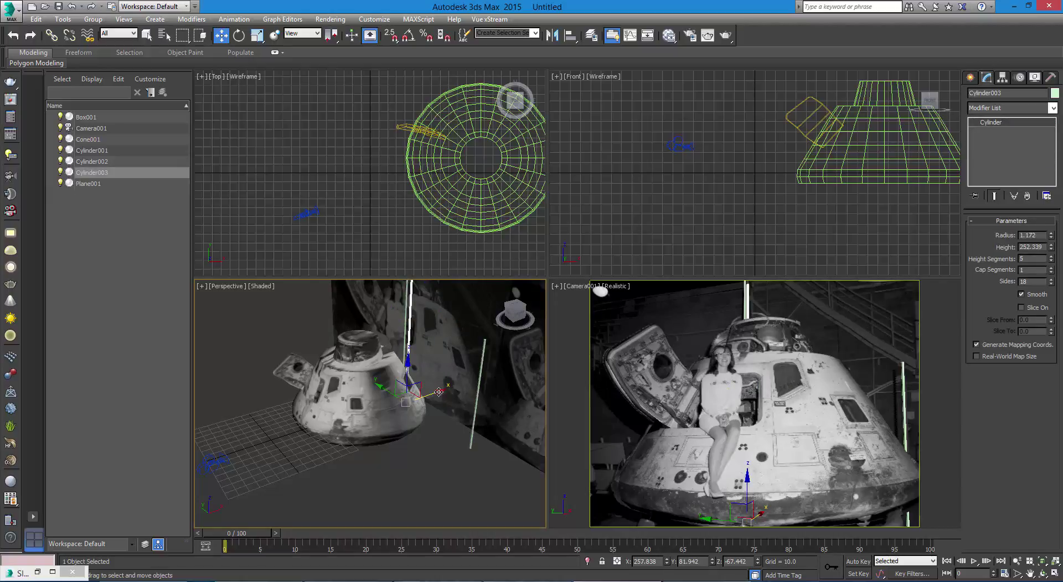
pyautogui.moveTo(439, 391); pyautogui.dragTo(382, 383)
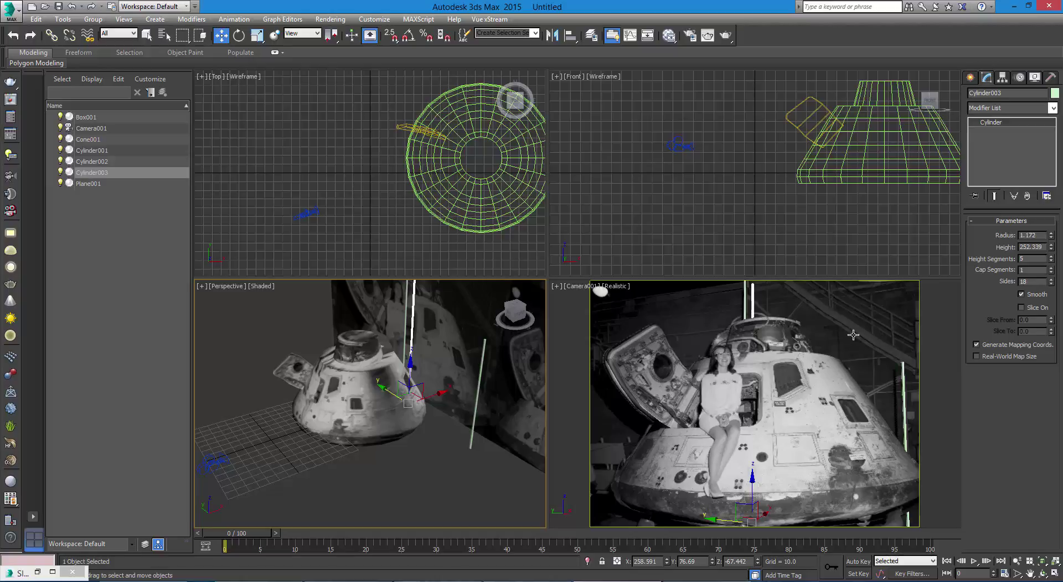
# Step: Create a box about 98 long and 30 wide on the ground in front of the capsule in the Perspective view
pyautogui.click(970, 80)
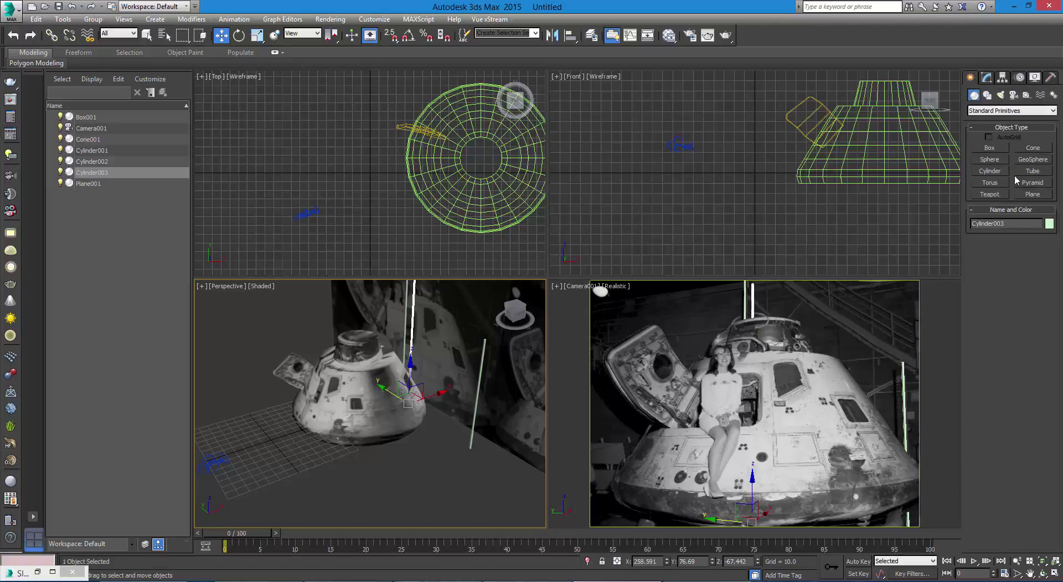
pyautogui.click(990, 148)
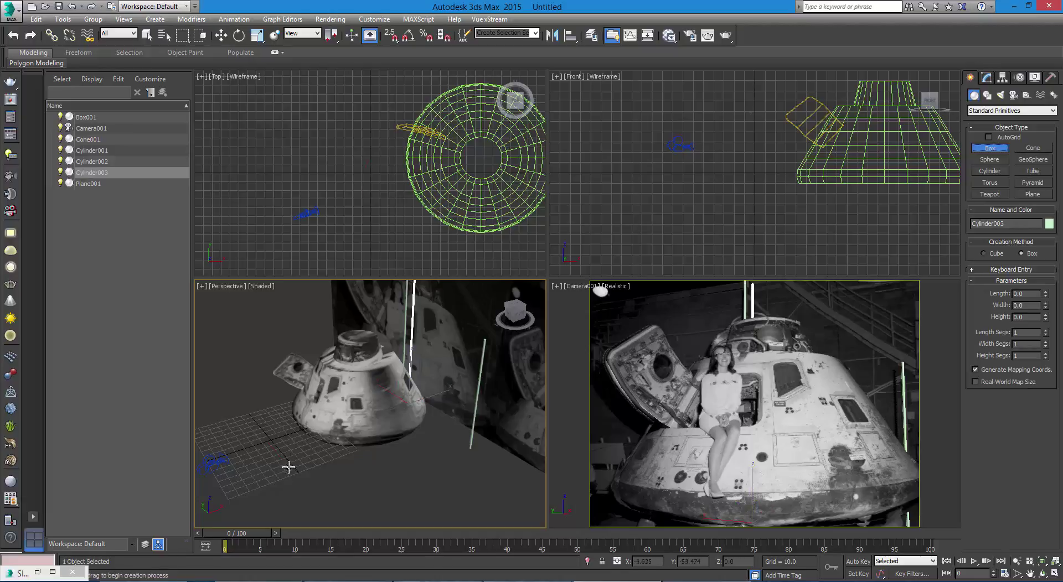
pyautogui.moveTo(288, 466); pyautogui.dragTo(365, 511)
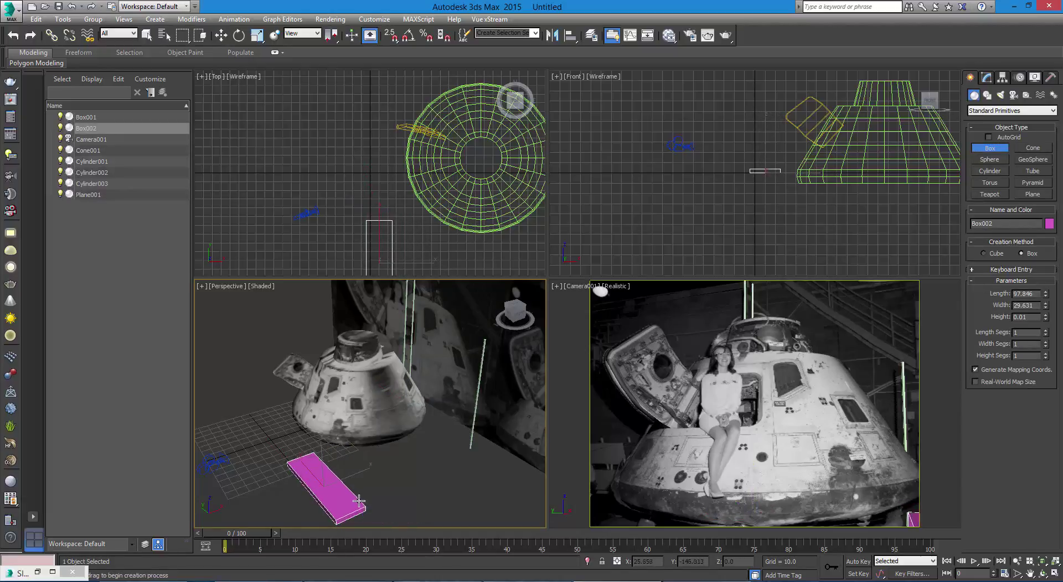
pyautogui.click(364, 492)
# Step: Move the box in front of the background plane, raise it above the first pole, and tilt it about 33 degrees around X
pyautogui.press('w')
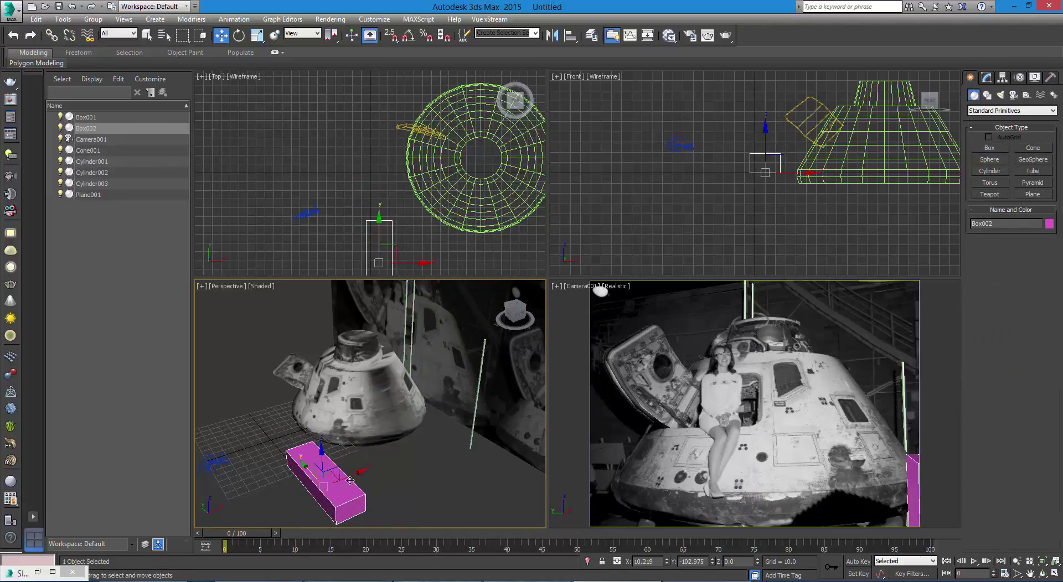
pyautogui.moveTo(364, 490); pyautogui.dragTo(464, 451)
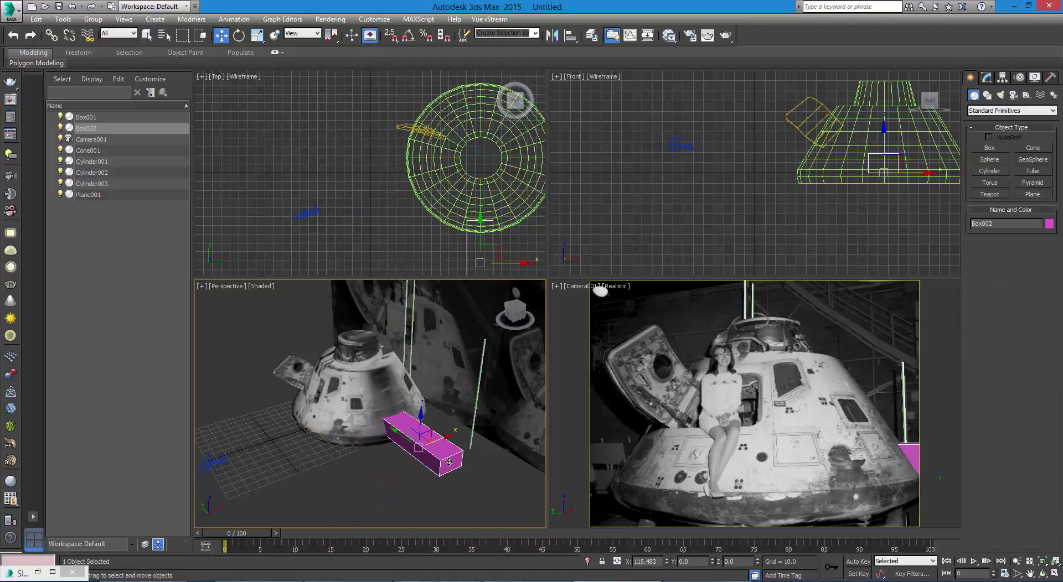
pyautogui.moveTo(425, 415); pyautogui.dragTo(542, 359)
pyautogui.press('e')
pyautogui.moveTo(540, 369); pyautogui.dragTo(541, 371)
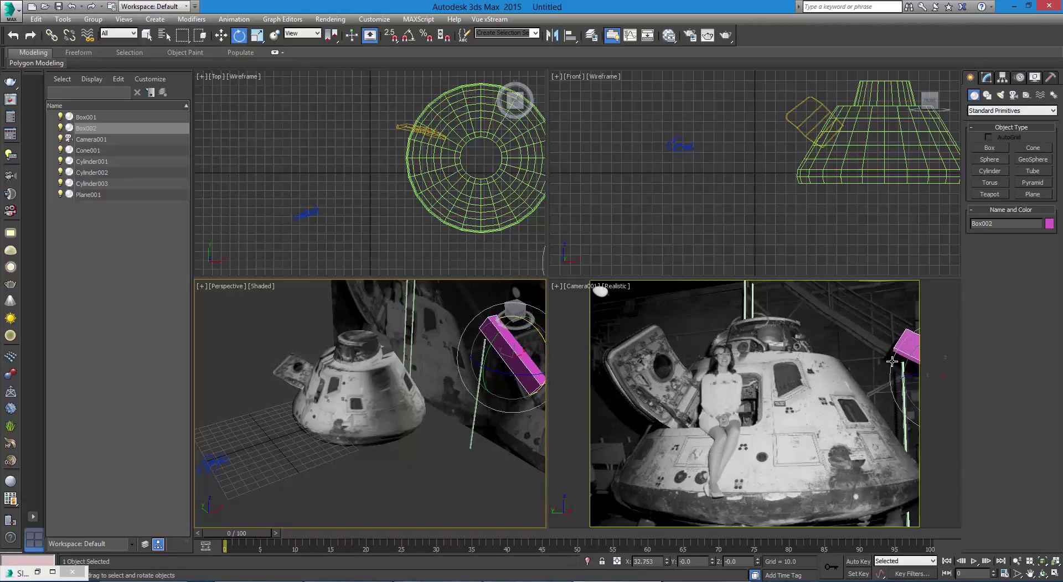
# Step: Switch the Camera001 view's display style to Shaded
pyautogui.rightClick(616, 291)
pyautogui.click(616, 287)
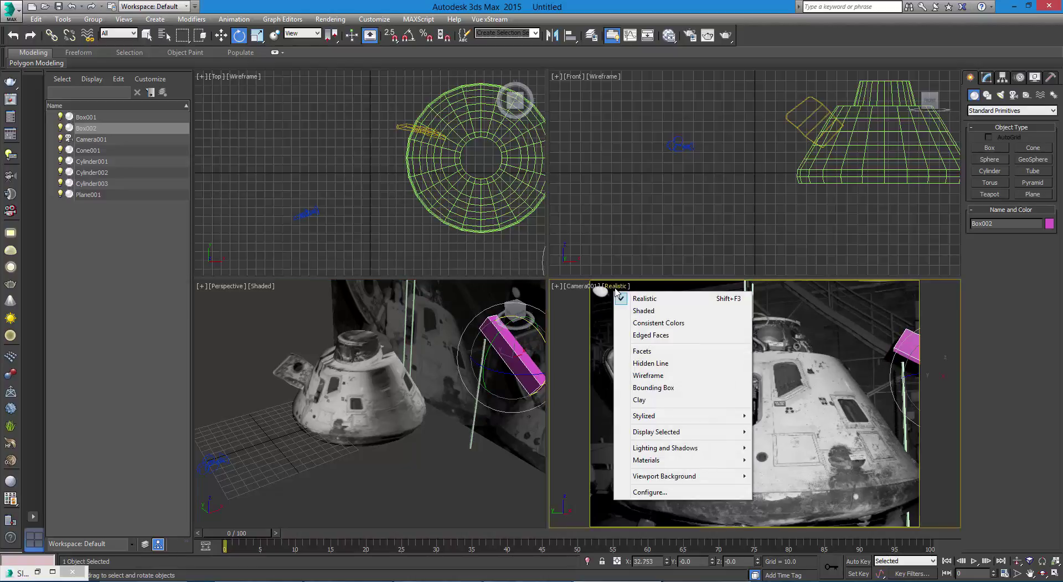
pyautogui.click(644, 311)
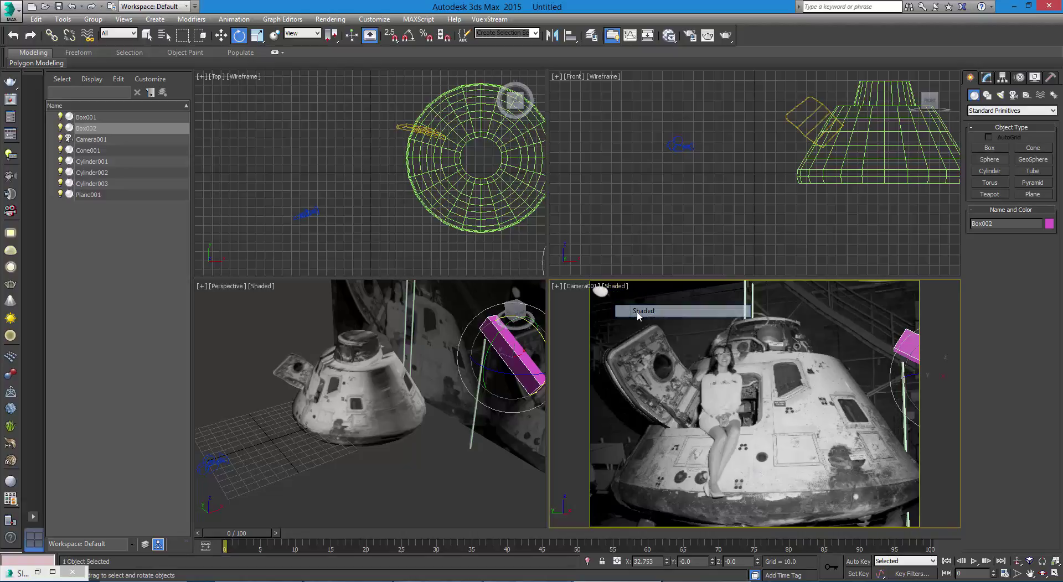
# Step: Position the tilted box over the diagonal structure above the capsule in the background photo, at about Y 6 and Z 150
pyautogui.click(522, 360)
pyautogui.press('w')
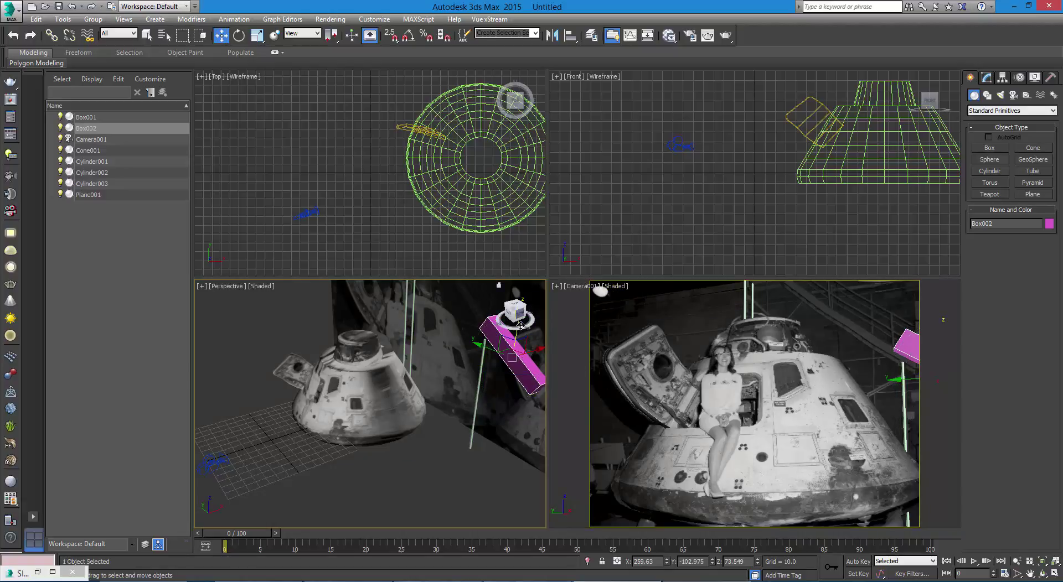
pyautogui.keyDown('alt'); pyautogui.moveTo(504, 469); pyautogui.dragTo(452, 473, button='middle'); pyautogui.keyUp('alt')
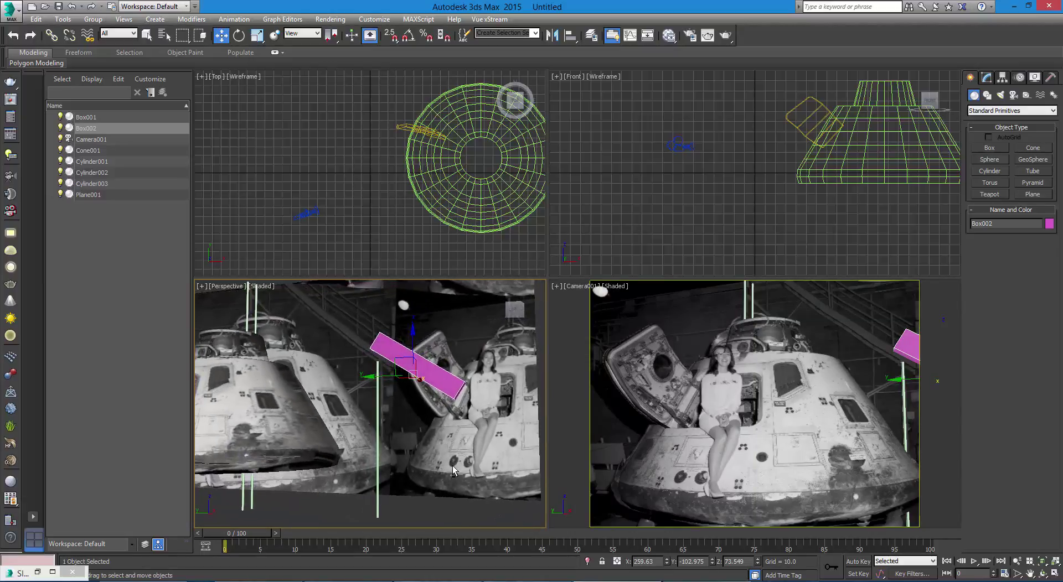
pyautogui.moveTo(414, 331); pyautogui.dragTo(432, 364)
pyautogui.press('e')
pyautogui.press('w')
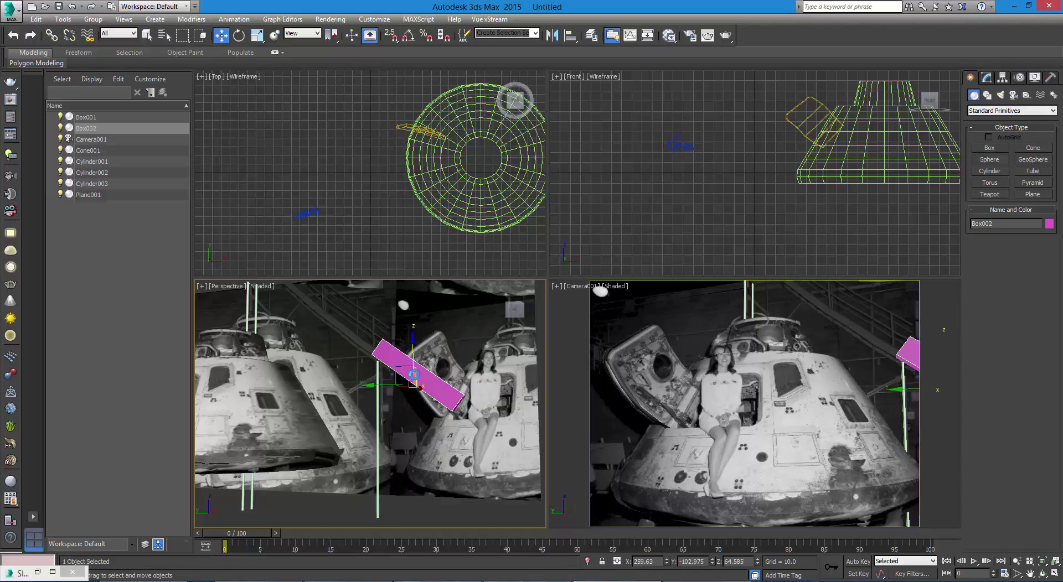
pyautogui.moveTo(397, 368); pyautogui.dragTo(296, 291)
# Step: Fine-tune the box's tilt to follow the photo's diagonal structure and lower the box to about Z 146
pyautogui.press('e')
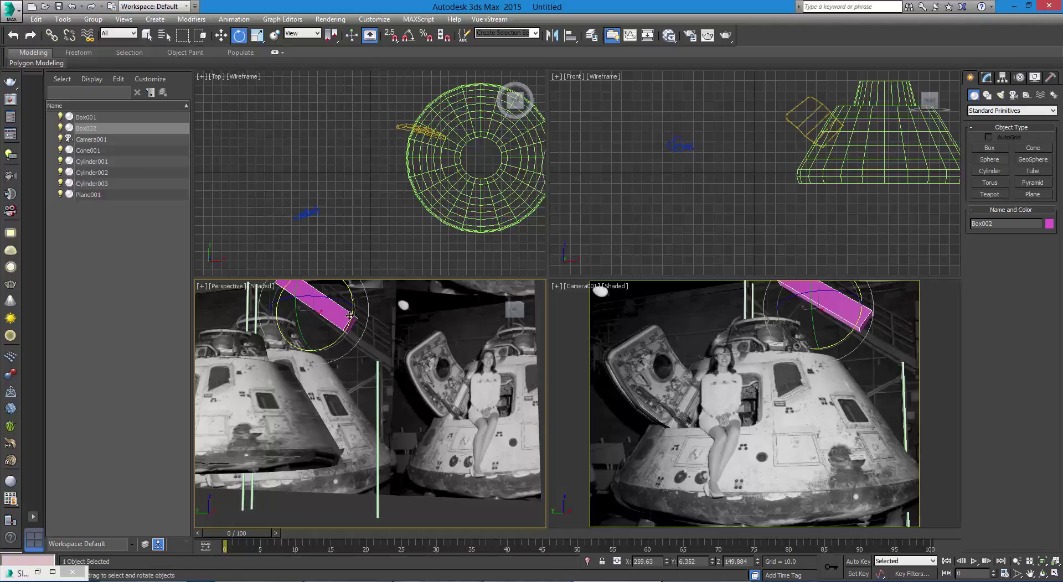
pyautogui.moveTo(348, 316); pyautogui.dragTo(347, 320)
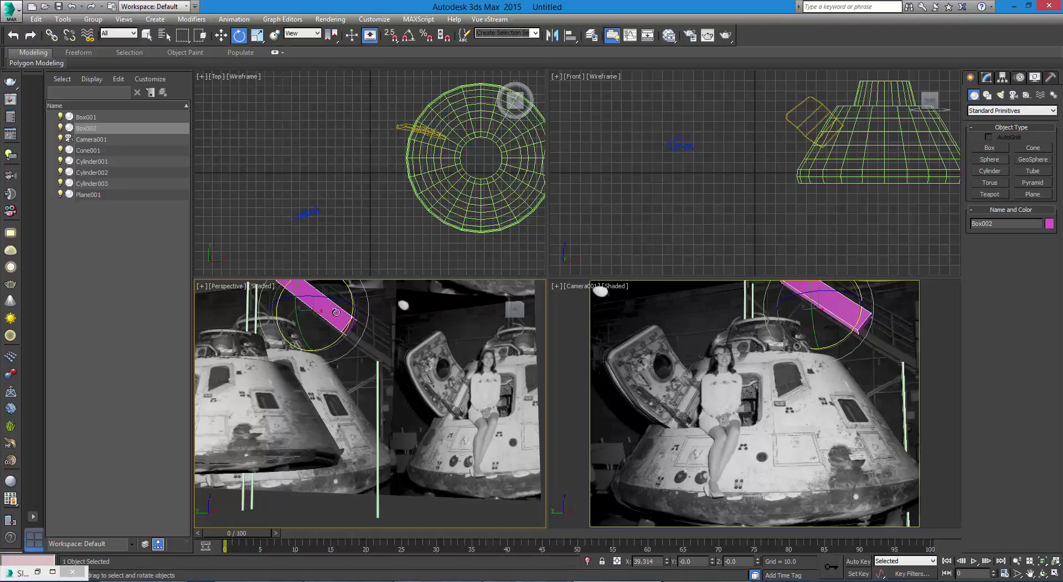
pyautogui.press('w')
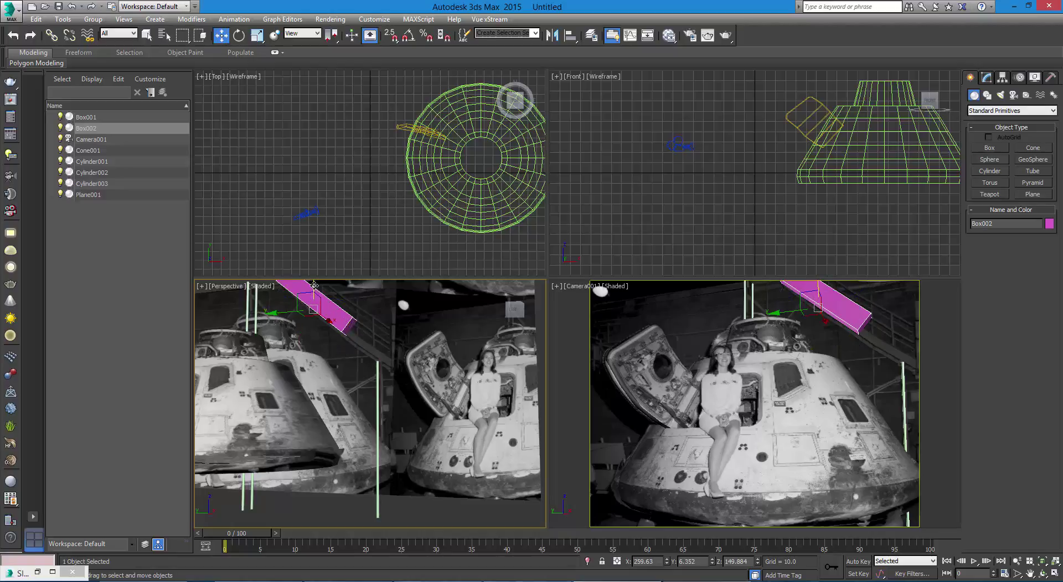
pyautogui.moveTo(314, 287); pyautogui.dragTo(313, 286)
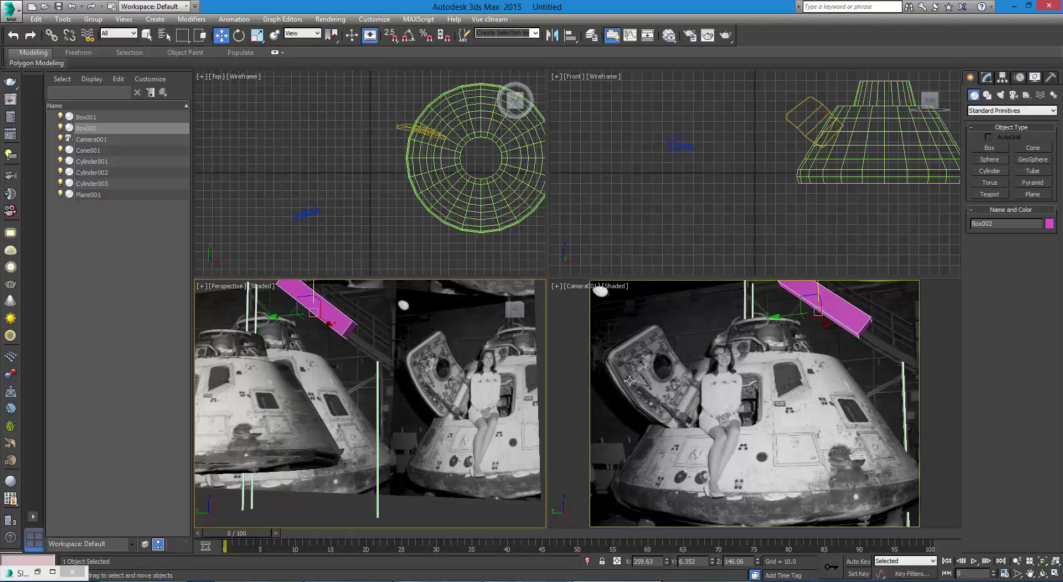
# Step: Convert the tilted box to an Editable Poly
pyautogui.rightClick(336, 314)
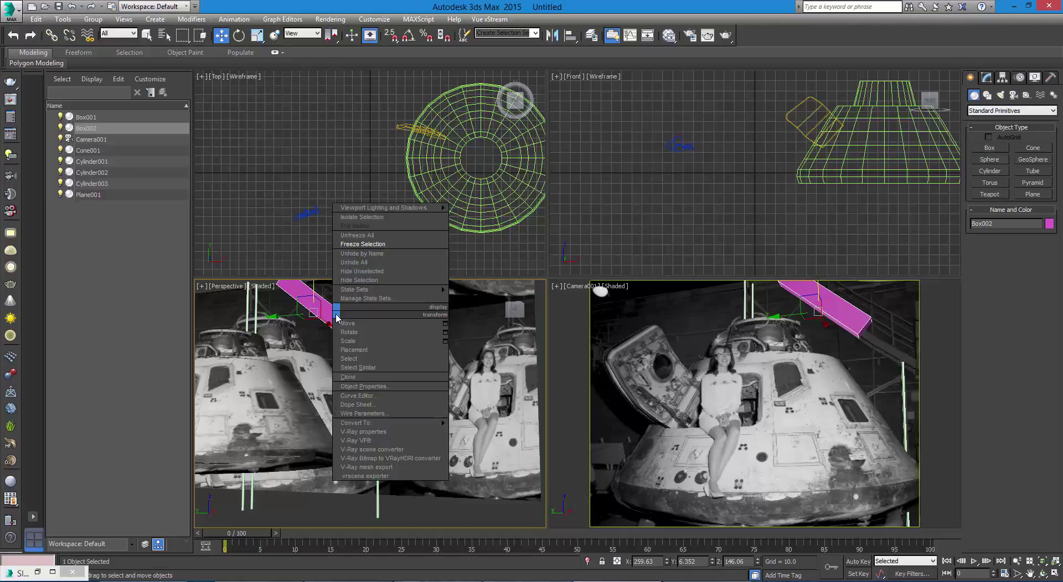
pyautogui.moveTo(391, 424)
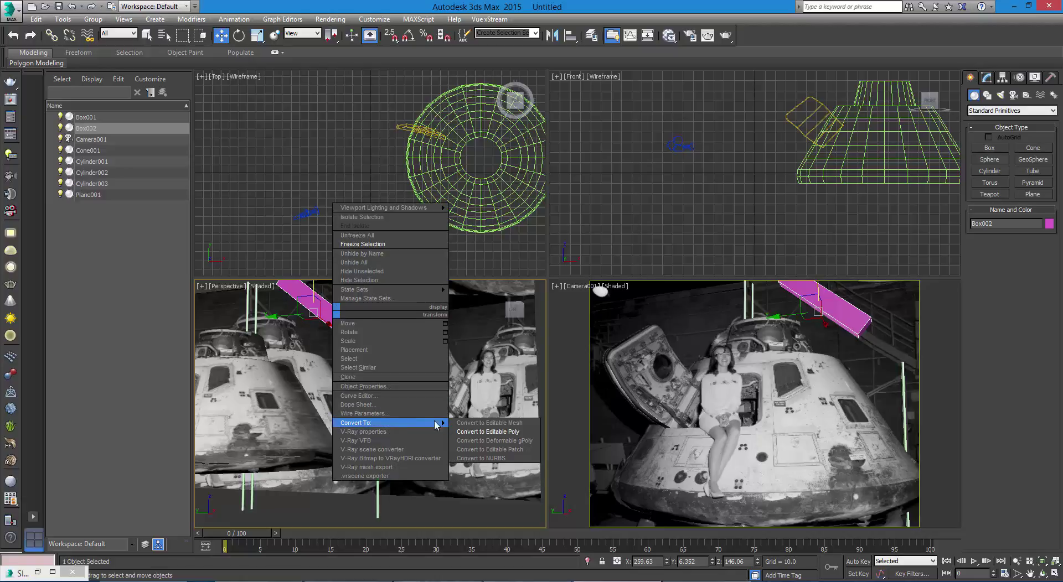
pyautogui.click(468, 432)
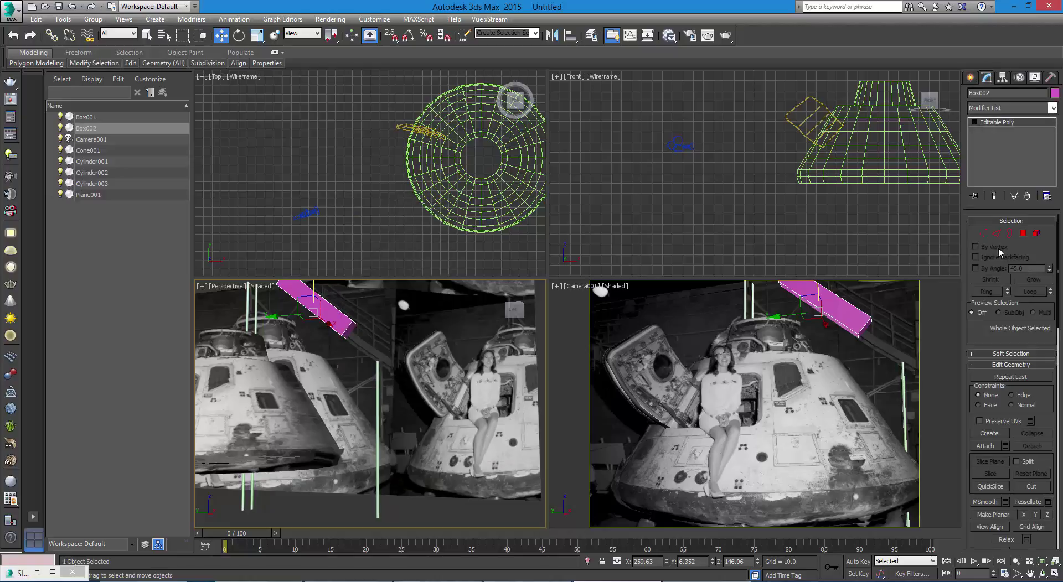
# Step: Extend the tilted box's lower end polygon along its Local Z axis past the single pole, to about Y -104 and Z 68
pyautogui.click(1023, 233)
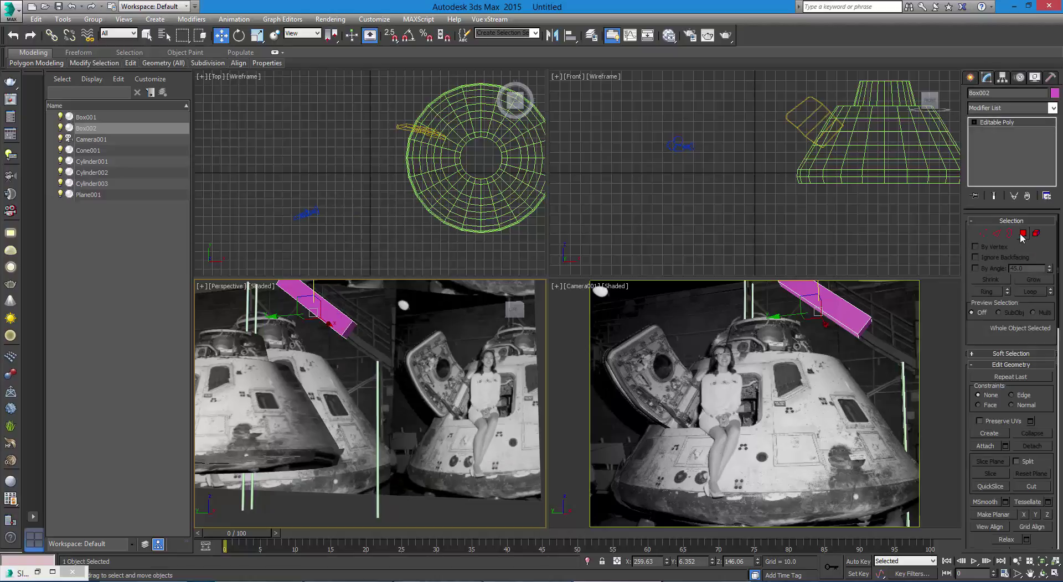
pyautogui.click(351, 331)
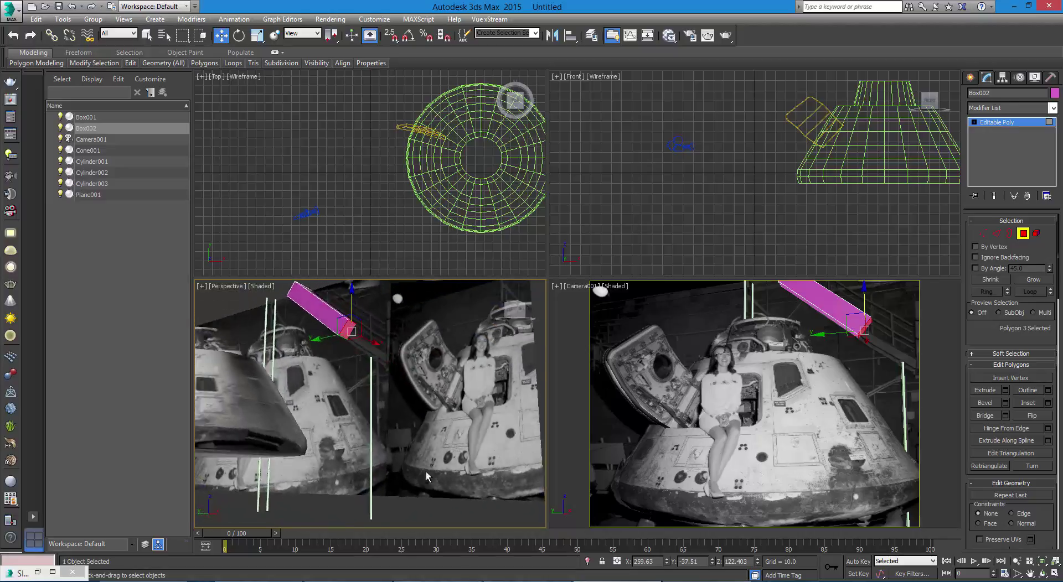
pyautogui.click(313, 33)
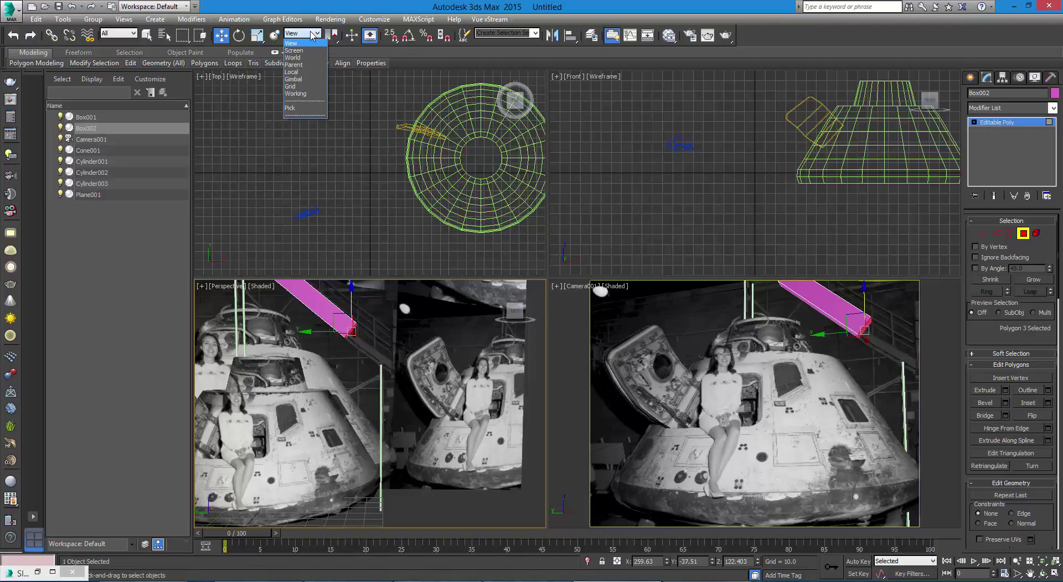
pyautogui.click(299, 69)
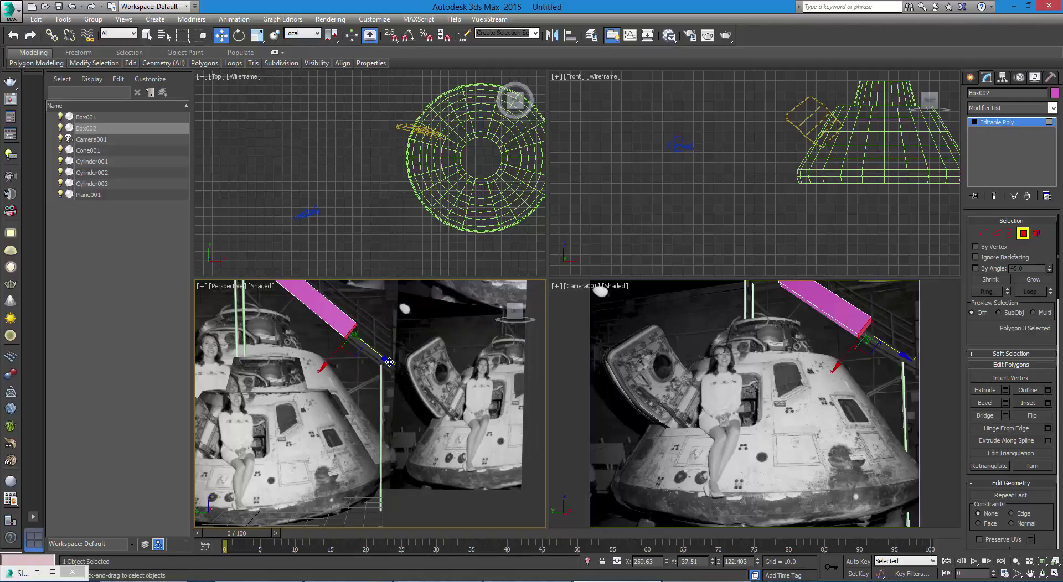
pyautogui.moveTo(389, 362); pyautogui.dragTo(439, 417)
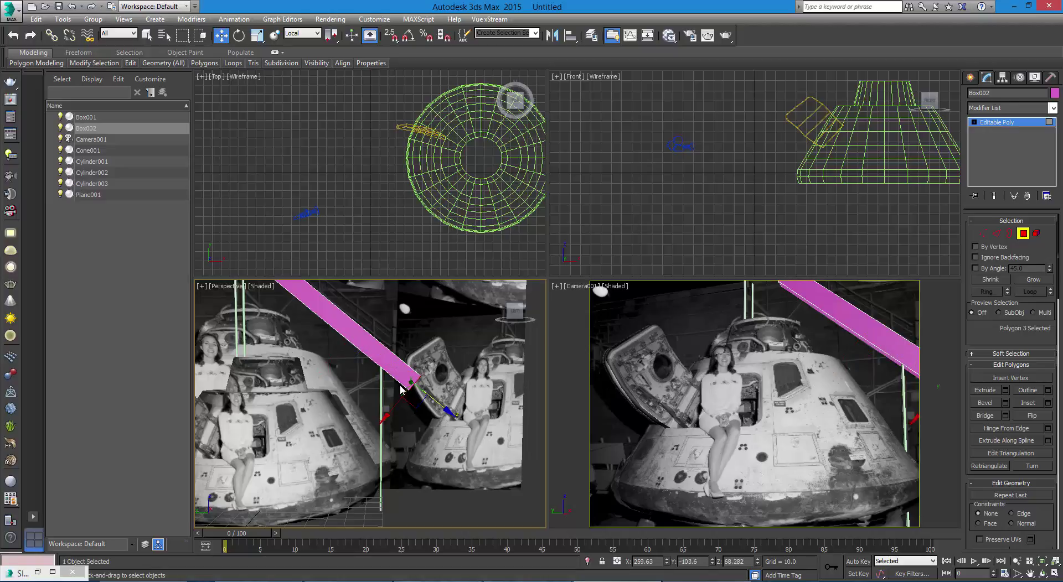
# Step: Widen the tilted box by moving its long upper side polygon outward along its local axis to about Z 144, and leave polygon editing
pyautogui.keyDown('alt'); pyautogui.moveTo(430, 382); pyautogui.dragTo(397, 378, button='middle'); pyautogui.keyUp('alt')
pyautogui.click(395, 355)
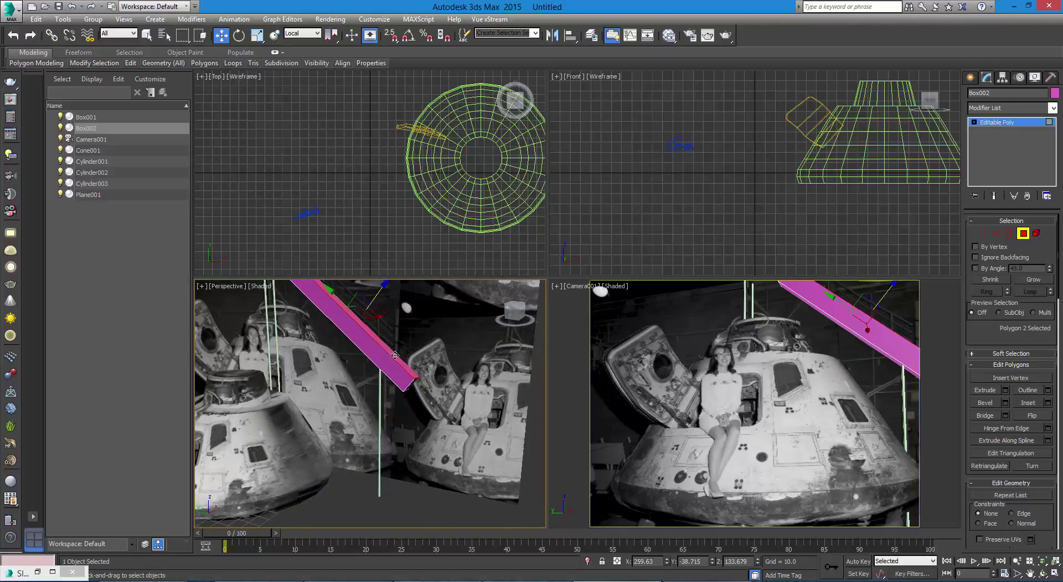
pyautogui.moveTo(377, 290); pyautogui.dragTo(384, 281)
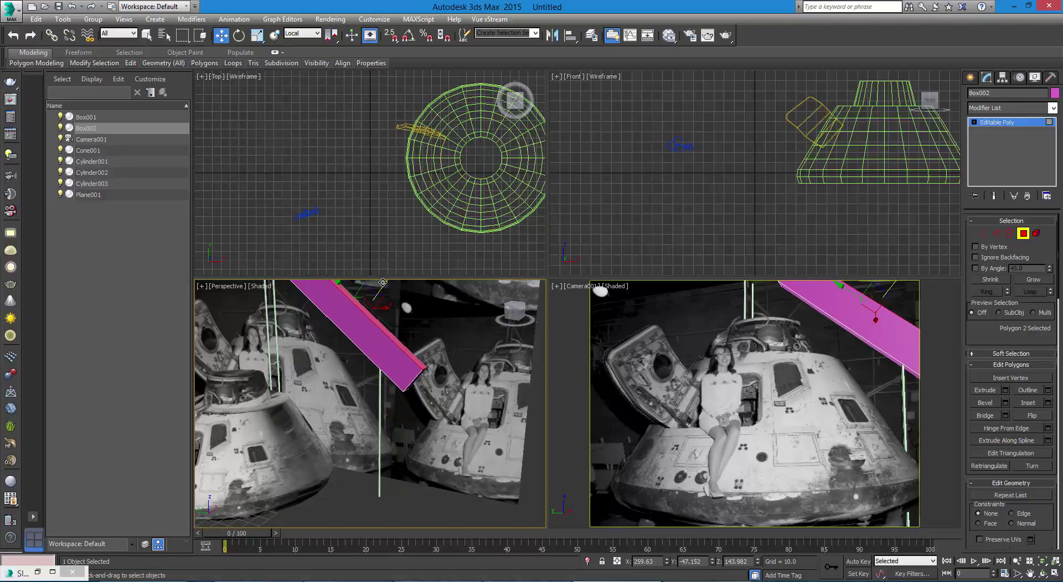
pyautogui.click(999, 122)
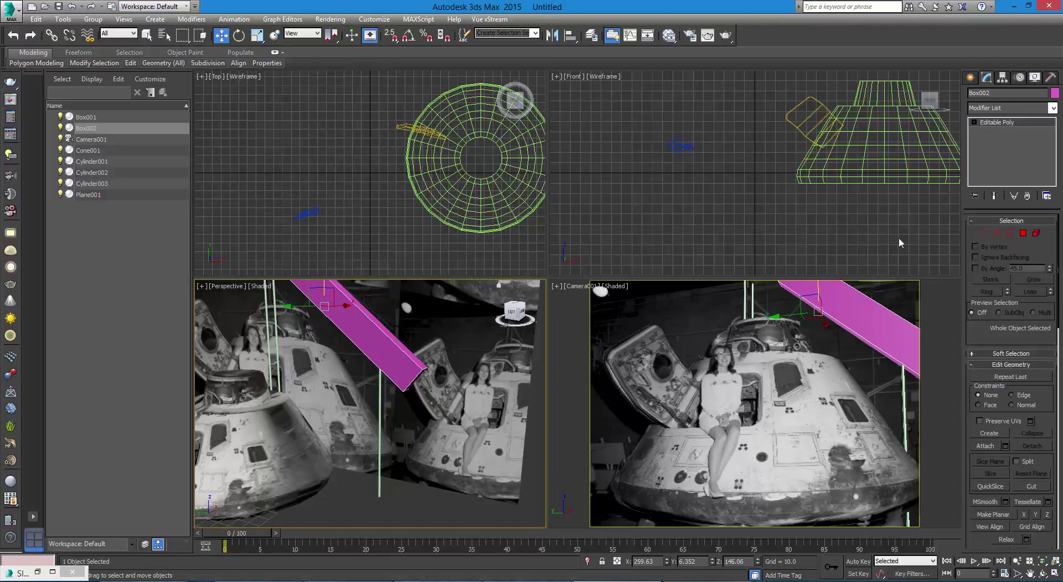
# Step: Add a Camera Map (WSM) modifier to the tilted box and assign Camera001 as its mapping camera
pyautogui.click(1053, 109)
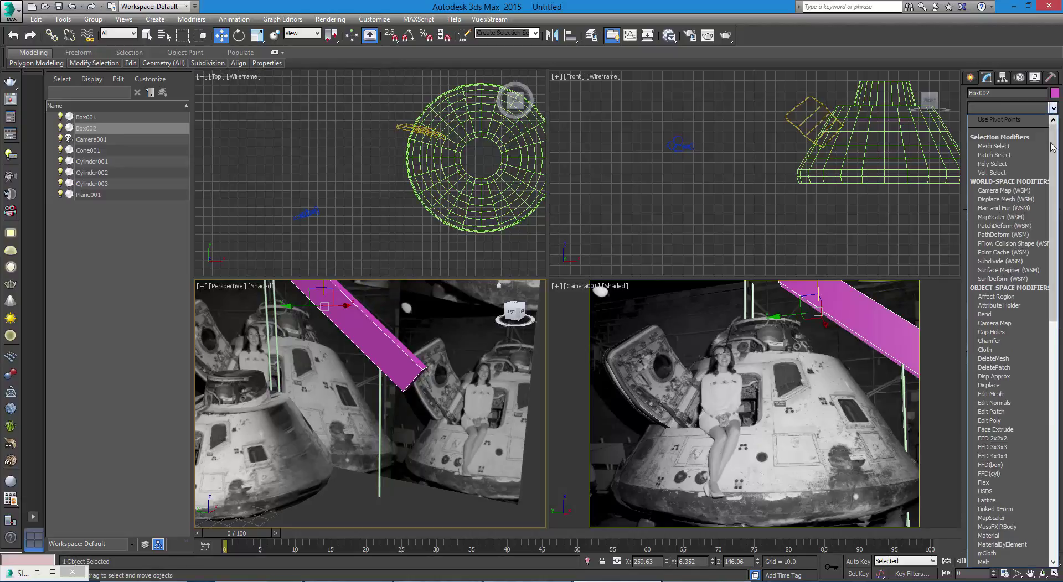
pyautogui.click(1011, 199)
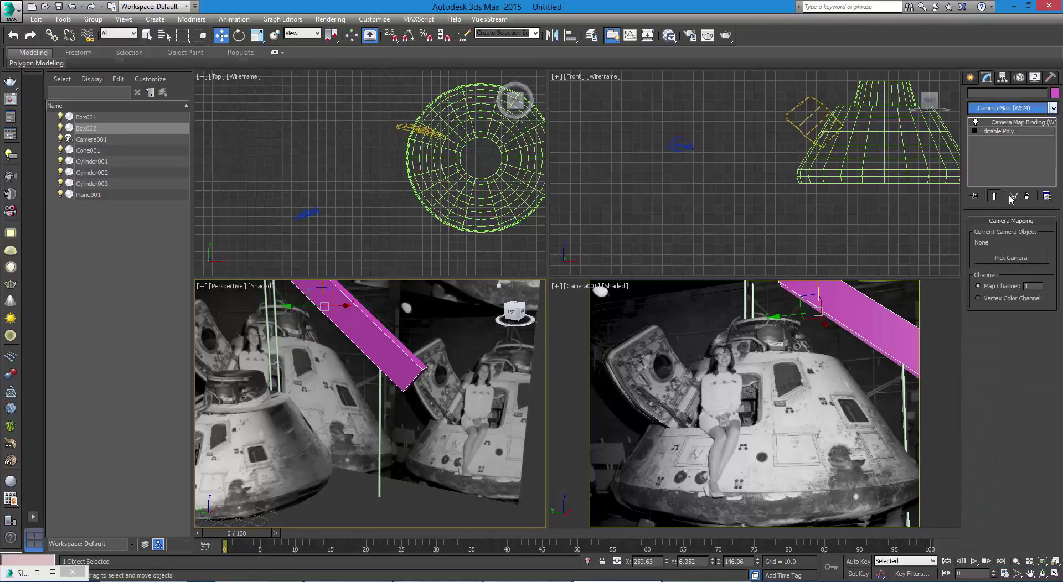
pyautogui.click(1001, 263)
pyautogui.press('h')
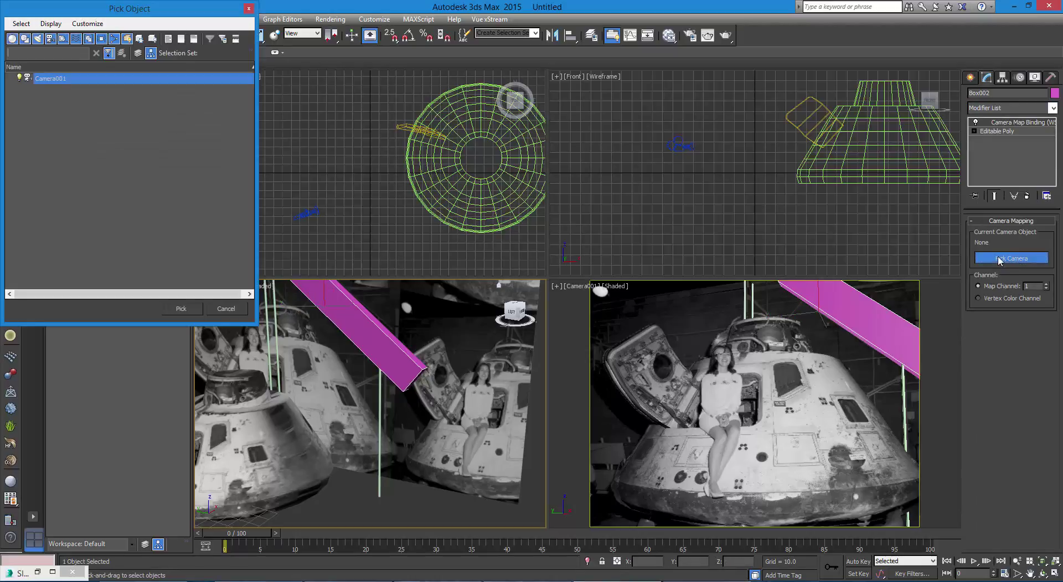
pyautogui.click(56, 80)
pyautogui.click(181, 309)
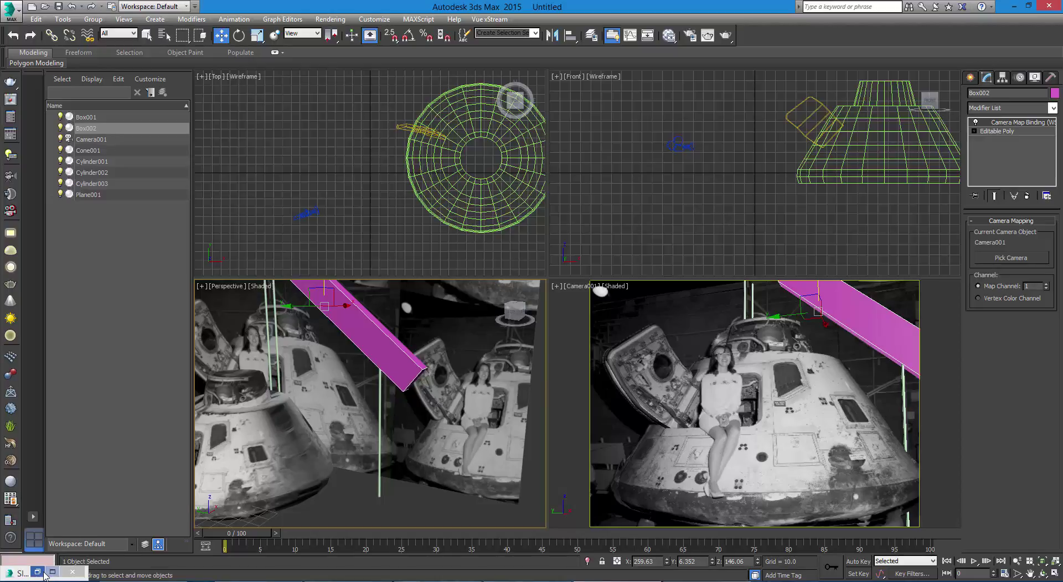
# Step: Assign the Capsule material to the tilted box and minimize the Slate Material Editor
pyautogui.press('m')
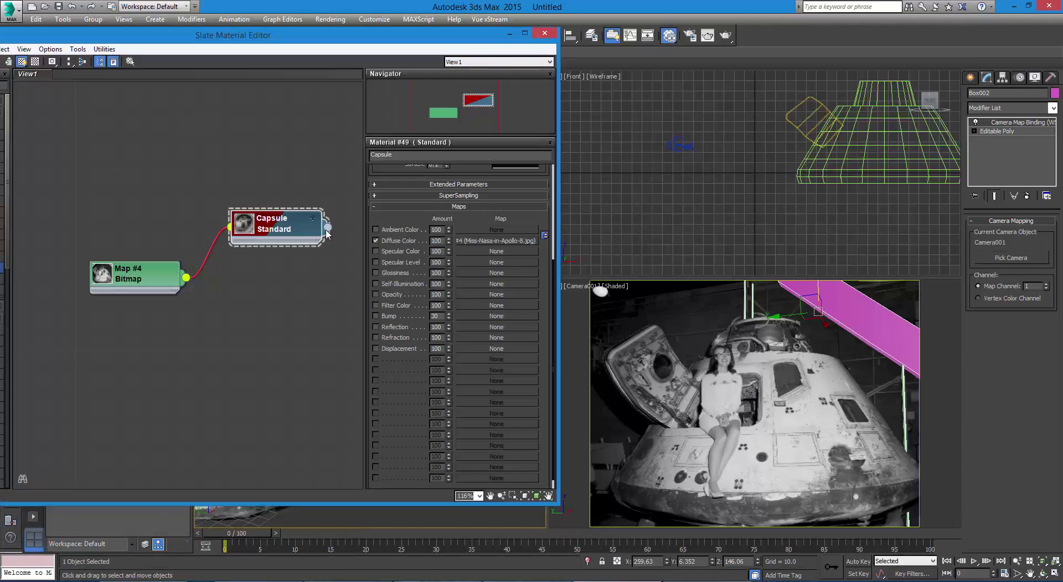
pyautogui.moveTo(327, 230); pyautogui.dragTo(849, 324)
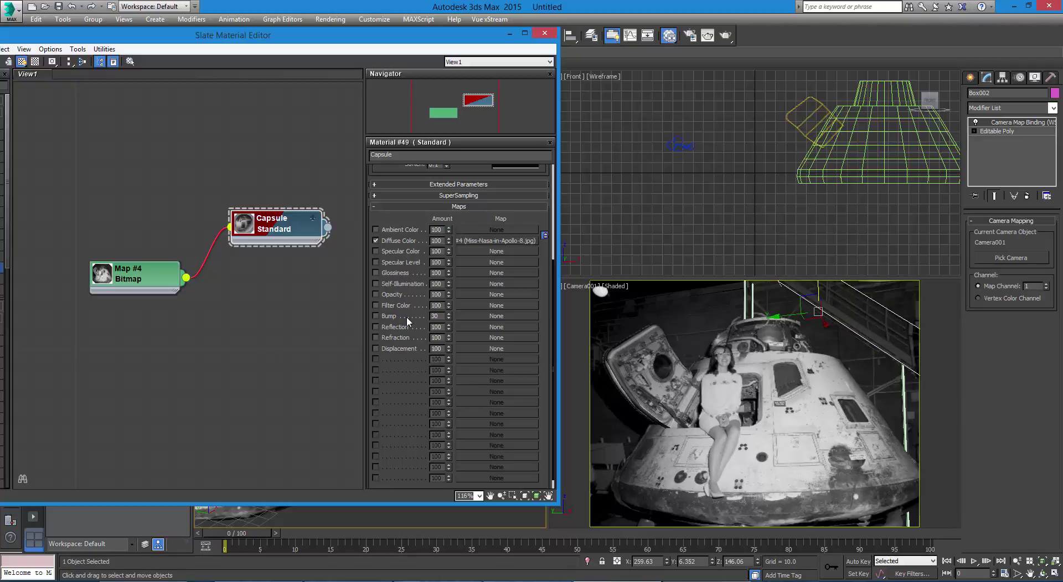
pyautogui.click(510, 33)
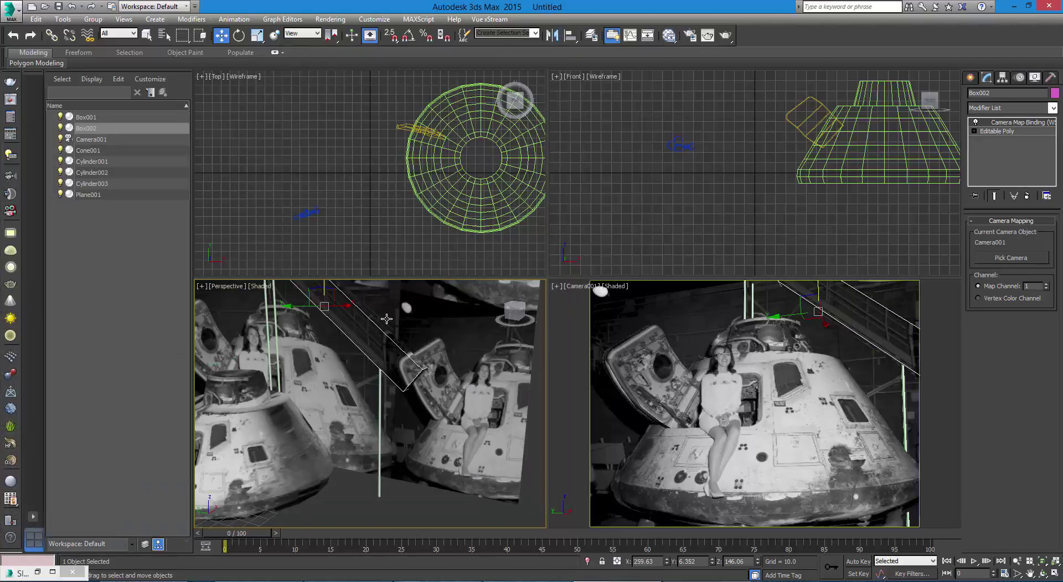
# Step: Extend the tilted box's upper end polygon outward along its length to about Z 215, and return to the Camera Map Binding level
pyautogui.keyDown('alt'); pyautogui.moveTo(424, 321); pyautogui.dragTo(451, 334, button='middle'); pyautogui.keyUp('alt')
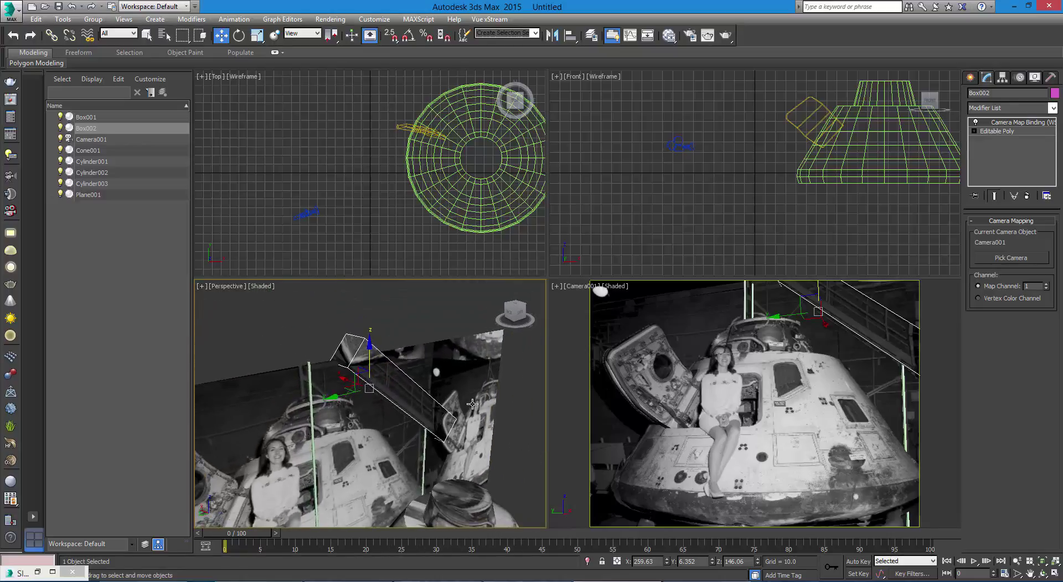
pyautogui.click(974, 131)
pyautogui.click(995, 167)
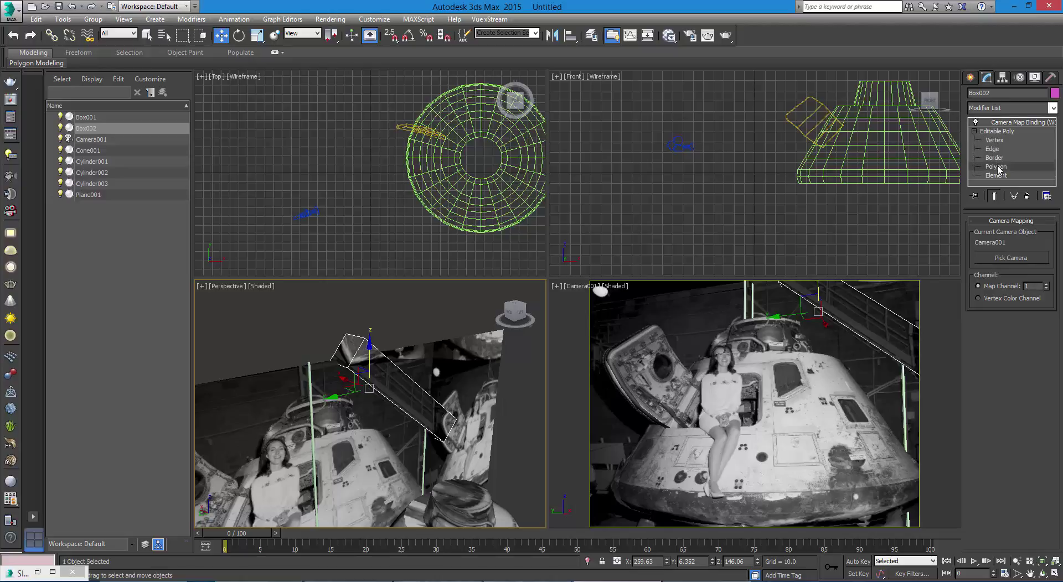
pyautogui.click(343, 351)
pyautogui.moveTo(317, 327); pyautogui.dragTo(283, 302)
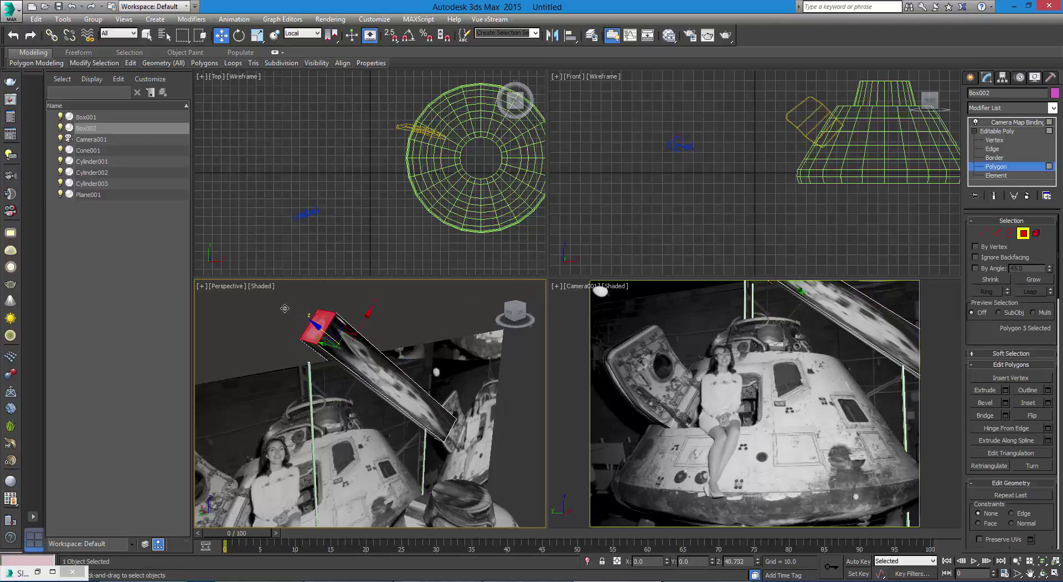
pyautogui.click(994, 199)
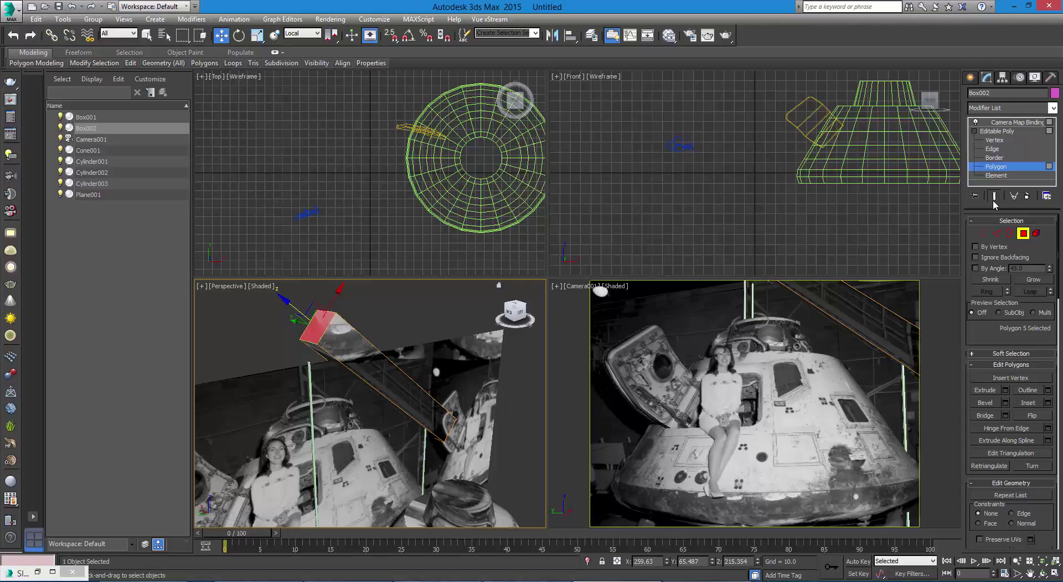
pyautogui.click(1020, 123)
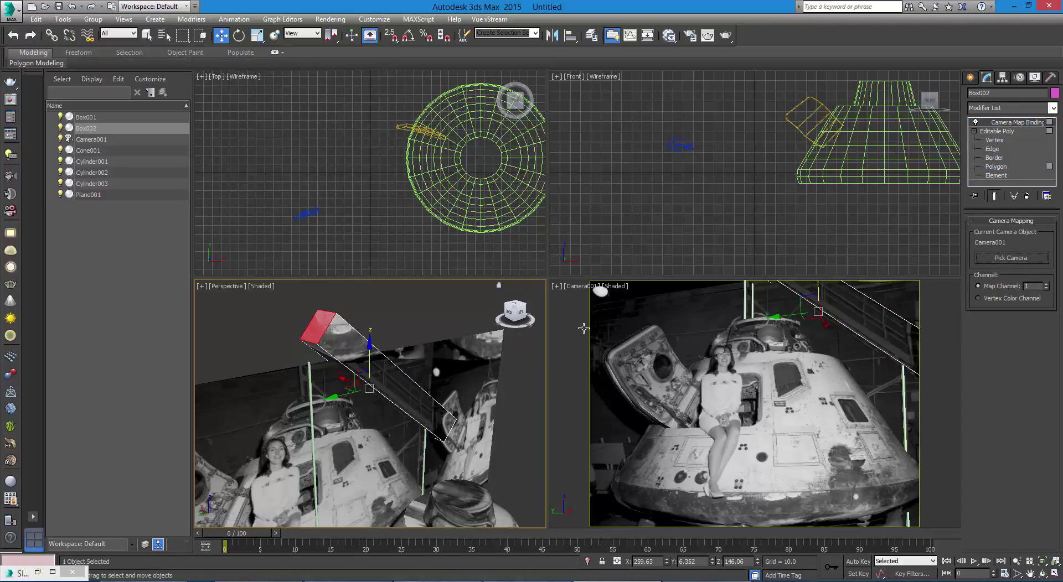
# Step: Select the three pole cylinders together and apply a Camera Map (WSM) modifier to them
pyautogui.click(313, 387)
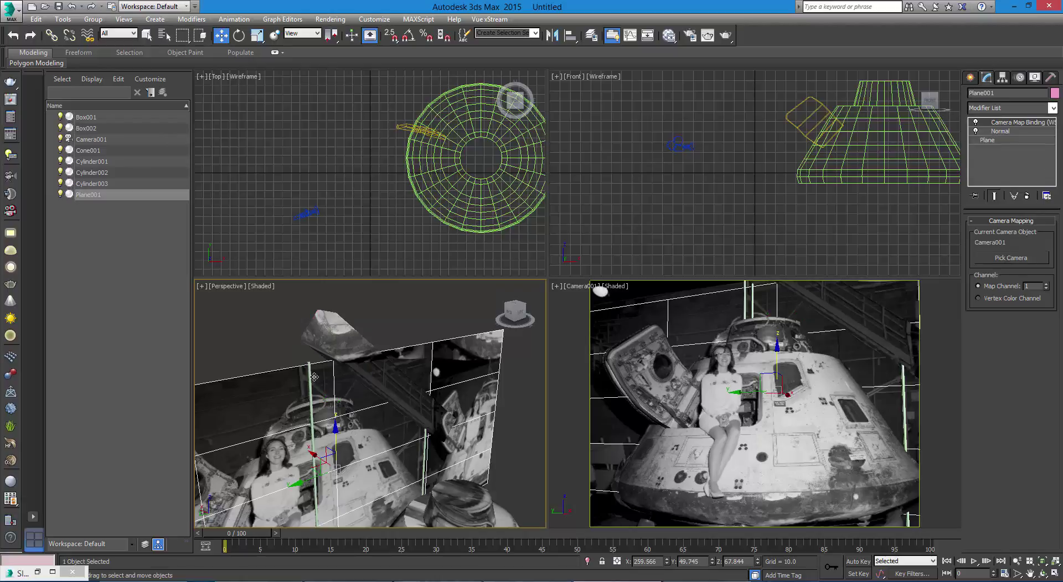
pyautogui.click(312, 377)
pyautogui.keyDown('ctrl'); pyautogui.click(424, 446); pyautogui.keyUp('ctrl')
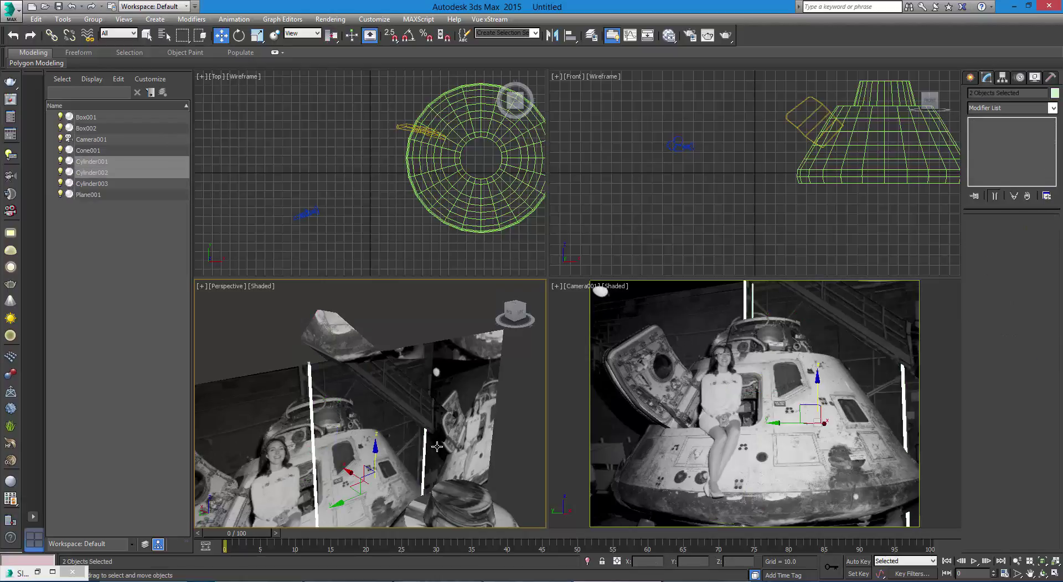
pyautogui.moveTo(355, 439)
pyautogui.keyDown('alt'); pyautogui.mouseDown(button='middle')
pyautogui.moveTo(369, 451)
pyautogui.moveTo(361, 426)
pyautogui.mouseUp(button='middle'); pyautogui.keyUp('alt')
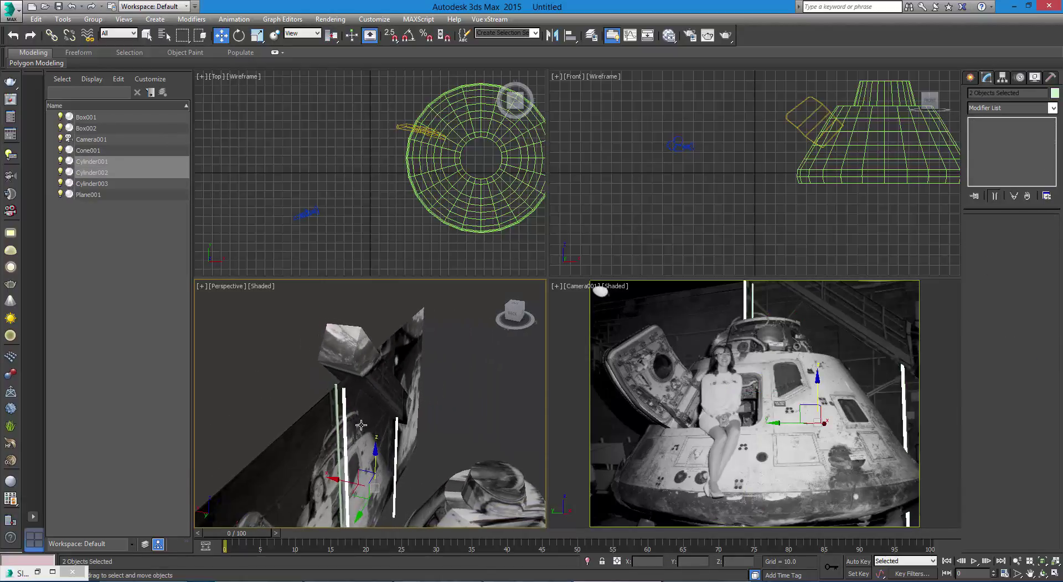
pyautogui.keyDown('ctrl'); pyautogui.click(334, 385); pyautogui.keyUp('ctrl')
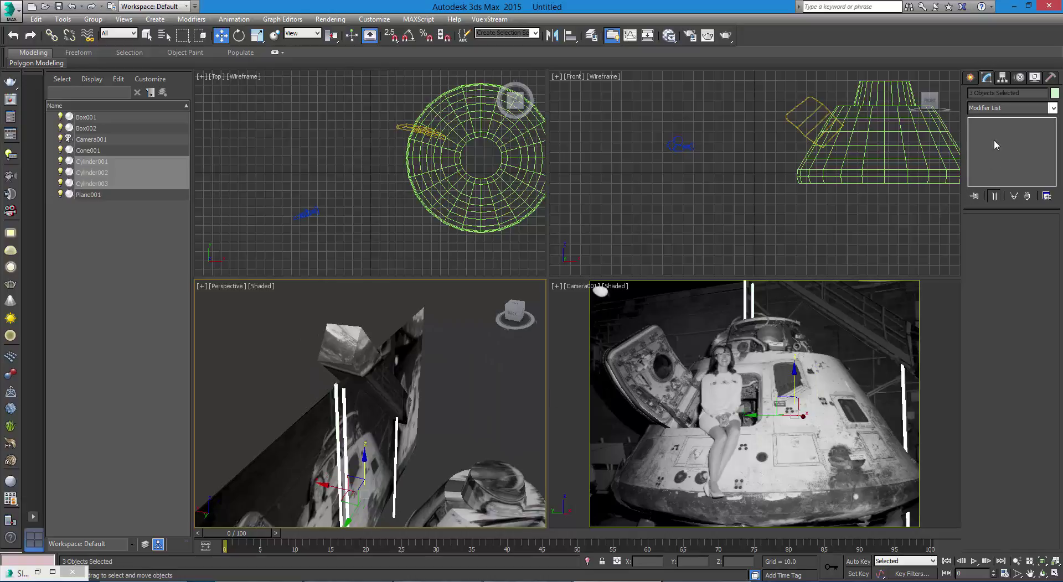
pyautogui.click(999, 108)
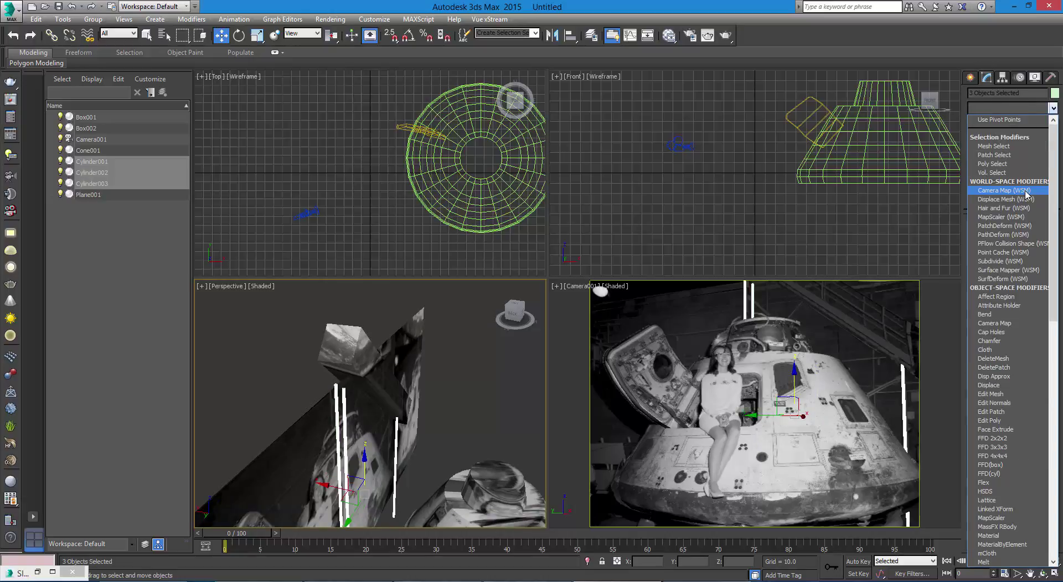
pyautogui.click(1025, 192)
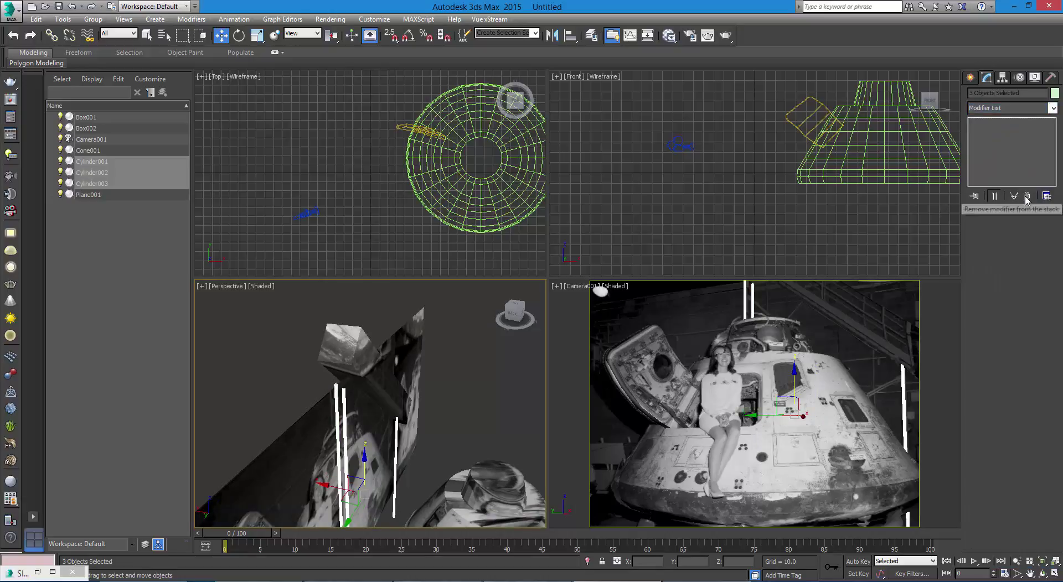
# Step: Assign Camera001 as the mapping camera for the poles through Cylinder001, and check the camera assignment on Cylinder002 and Cylinder003
pyautogui.click(397, 436)
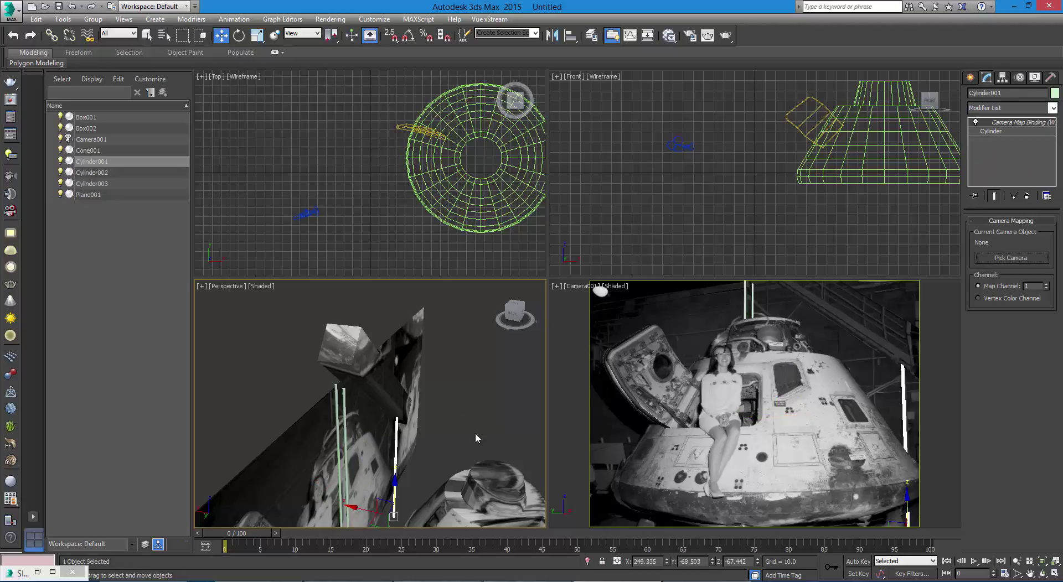
pyautogui.click(1002, 257)
pyautogui.press('h')
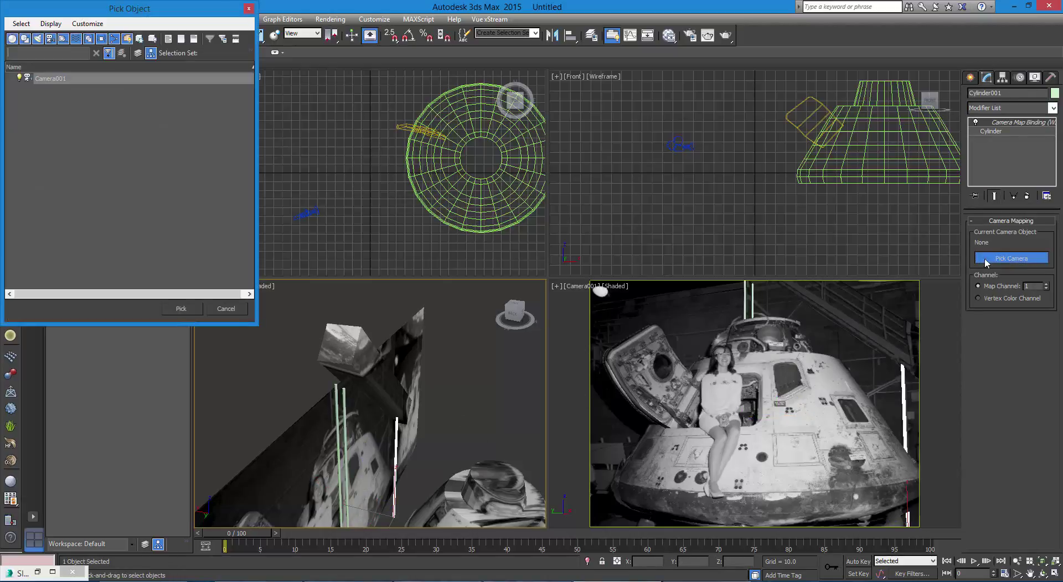
pyautogui.click(70, 78)
pyautogui.click(179, 315)
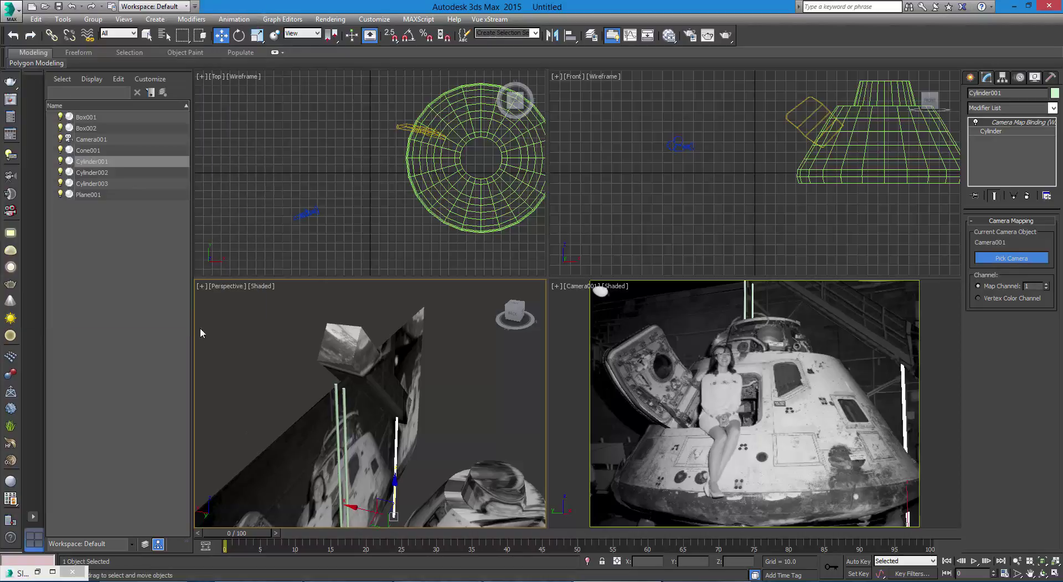
pyautogui.click(345, 404)
pyautogui.click(344, 404)
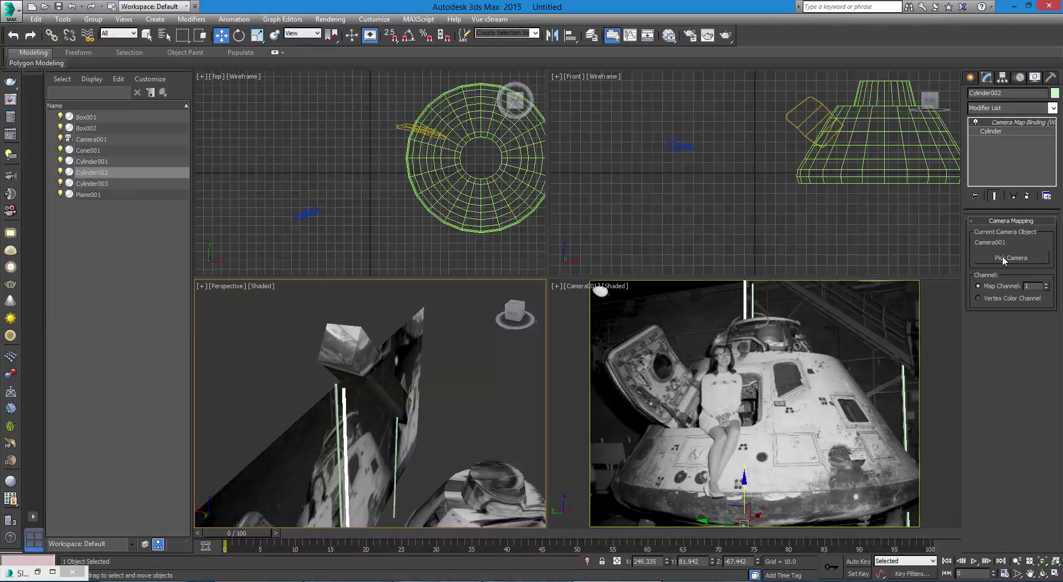
pyautogui.click(337, 402)
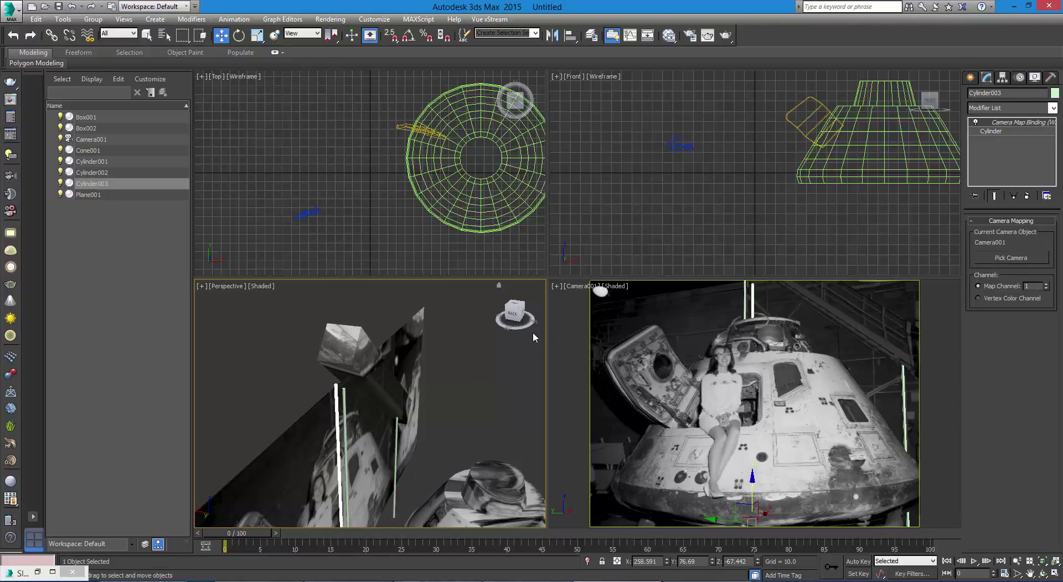
# Step: Select the three pole cylinders together and assign the Capsule material to them from the Slate Material Editor
pyautogui.press('m')
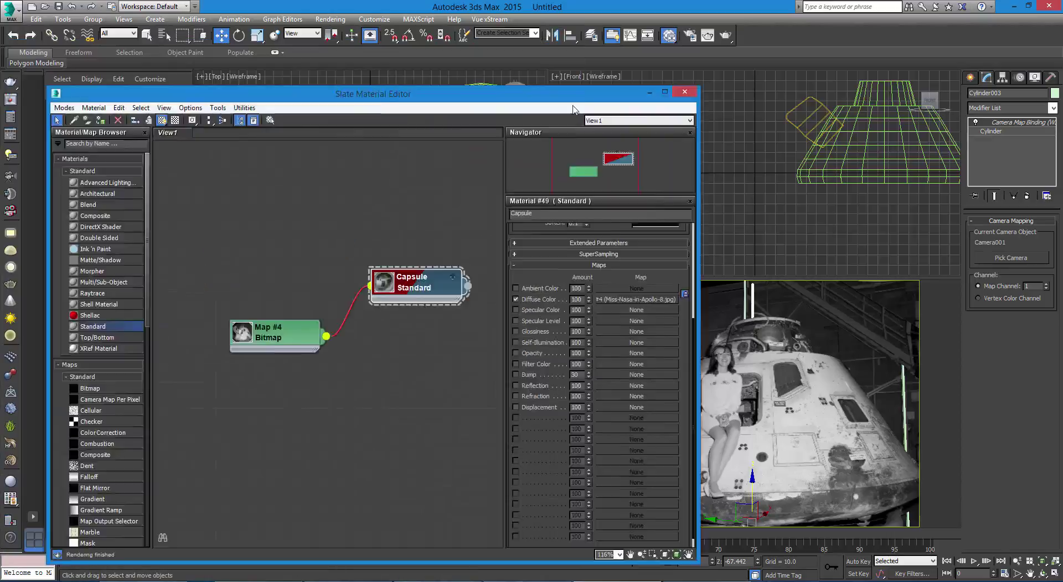
pyautogui.moveTo(573, 109); pyautogui.dragTo(856, 100)
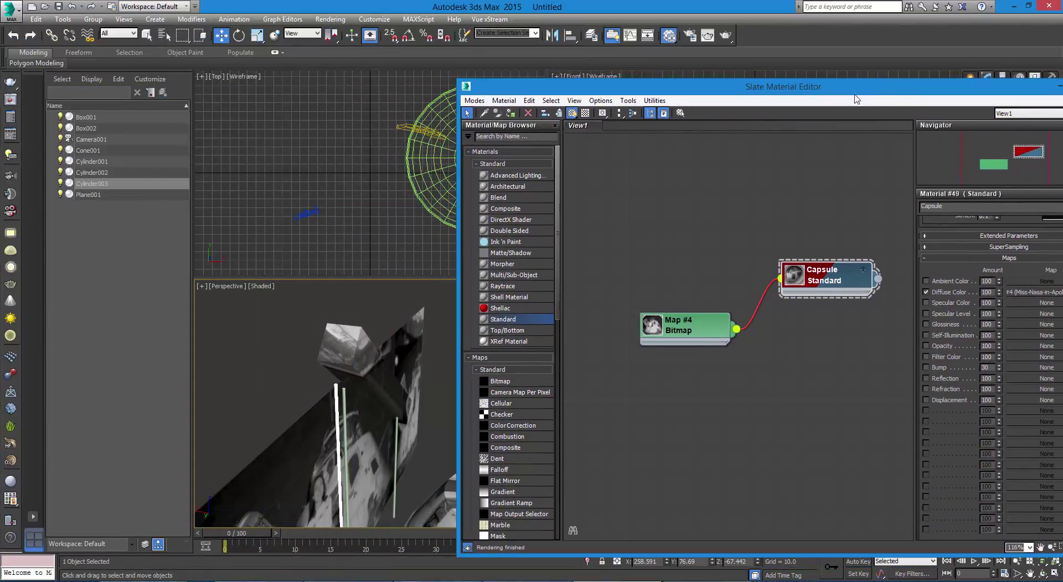
pyautogui.keyDown('ctrl'); pyautogui.click(346, 435); pyautogui.keyUp('ctrl')
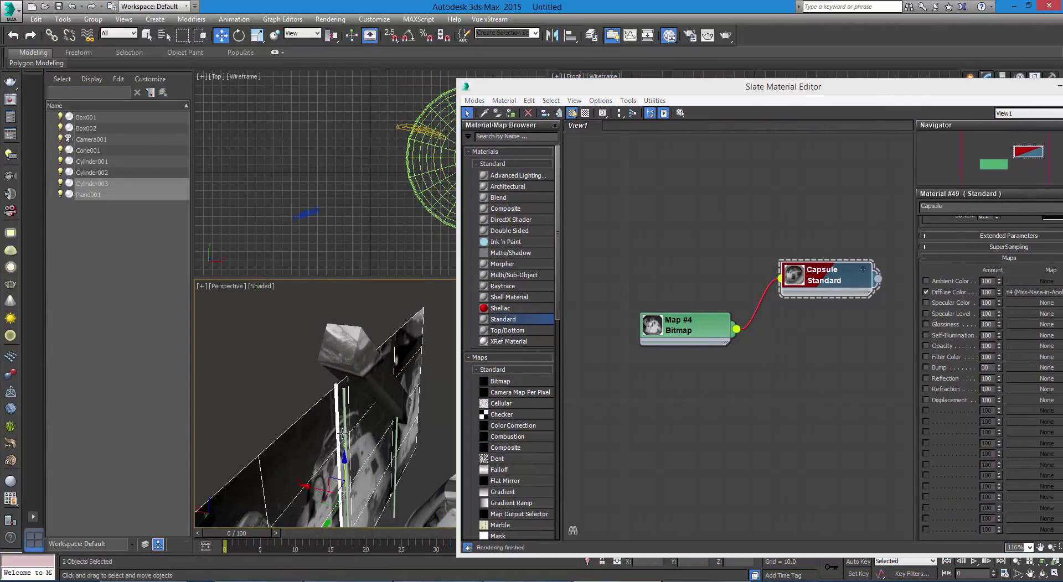
pyautogui.click(334, 423)
pyautogui.keyDown('ctrl'); pyautogui.click(336, 422); pyautogui.keyUp('ctrl')
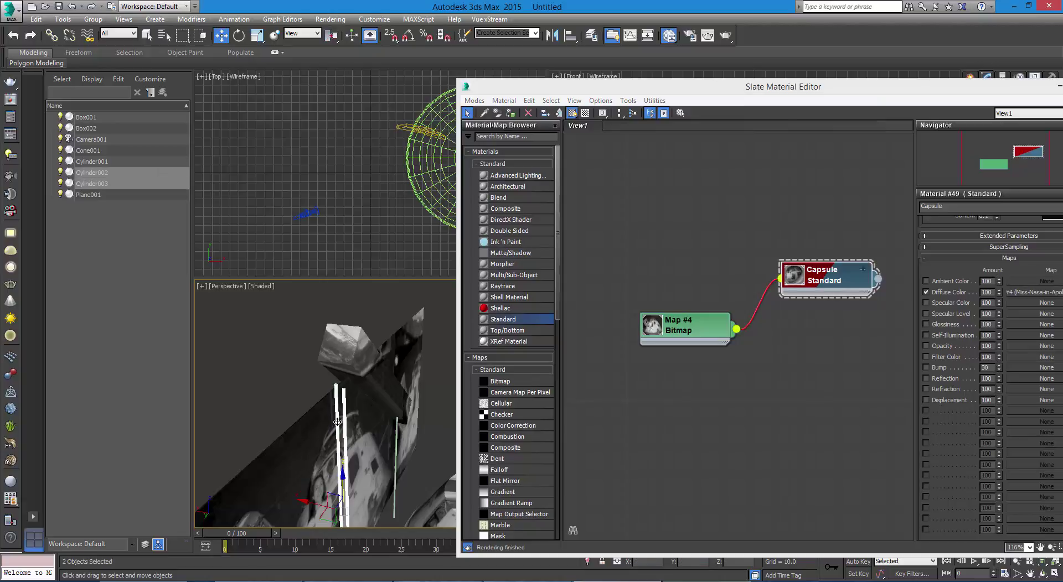
pyautogui.keyDown('ctrl'); pyautogui.click(396, 435); pyautogui.keyUp('ctrl')
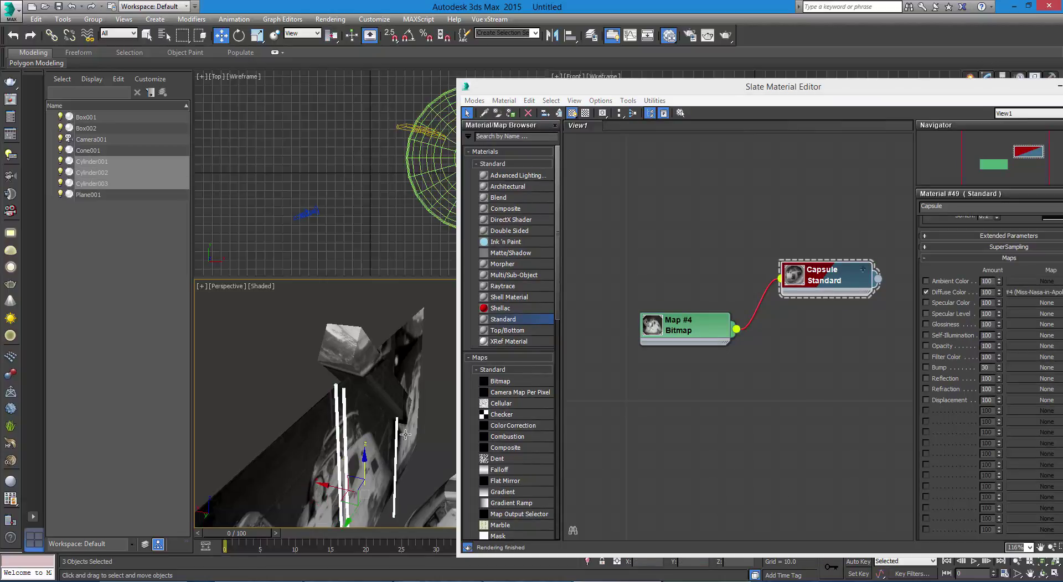
pyautogui.rightClick(847, 273)
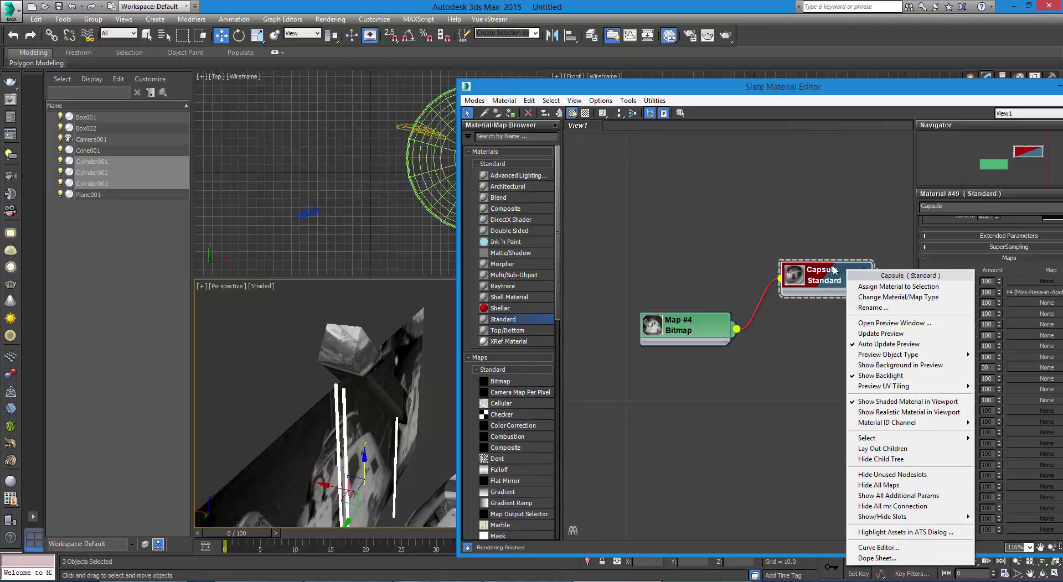
pyautogui.rightClick(829, 271)
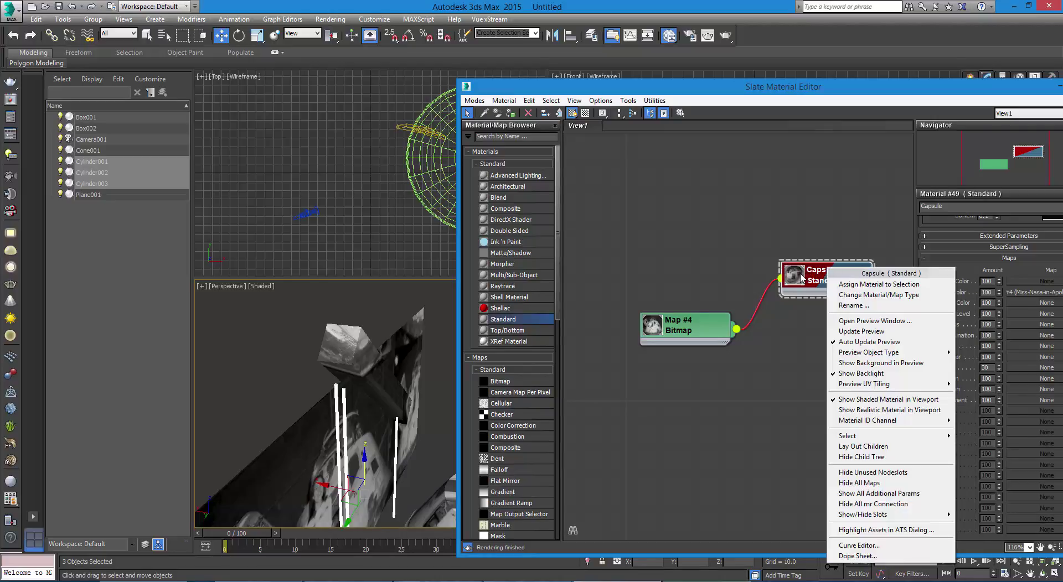
pyautogui.click(841, 286)
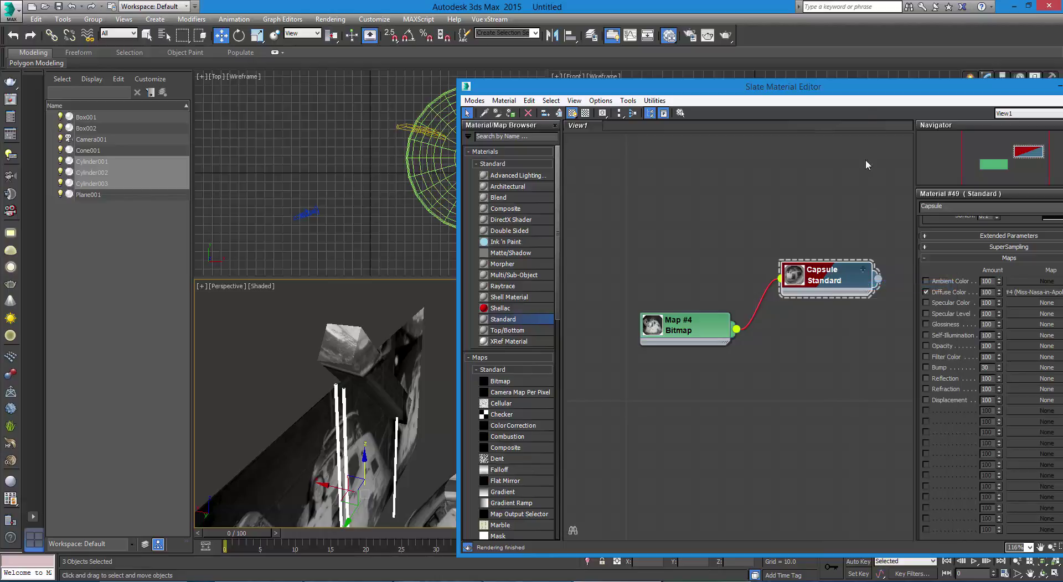
pyautogui.moveTo(861, 90); pyautogui.dragTo(360, 81)
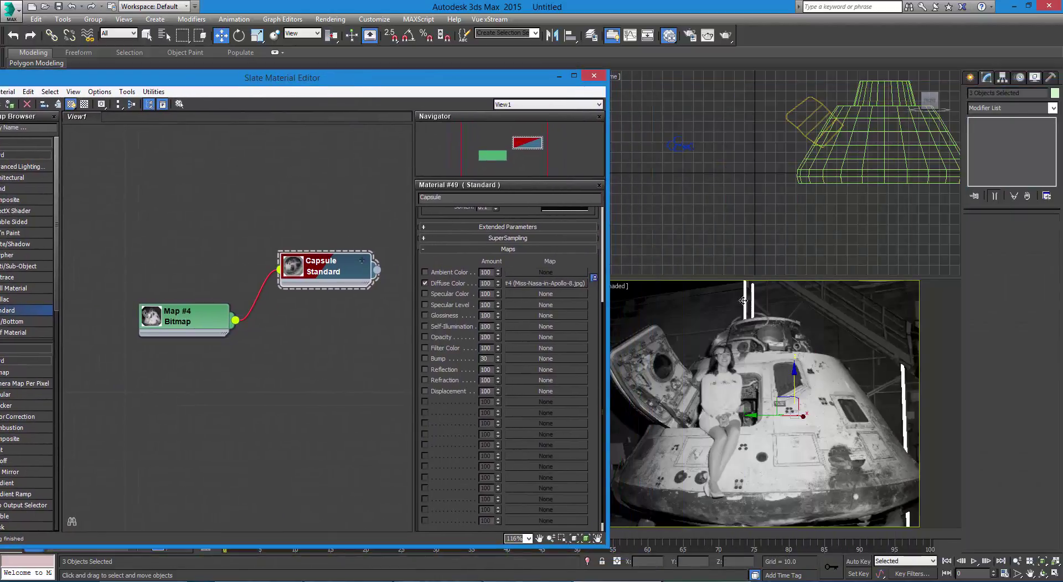
pyautogui.click(725, 299)
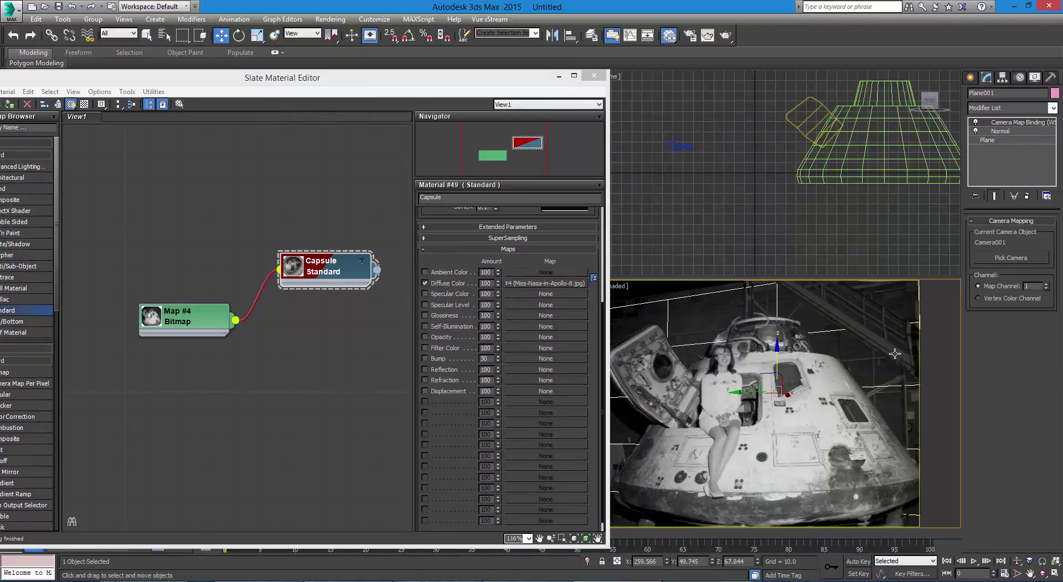
# Step: Connect the four long edges of the diagonal box with 3 segments, and return to its Camera Map Binding level
pyautogui.click(882, 342)
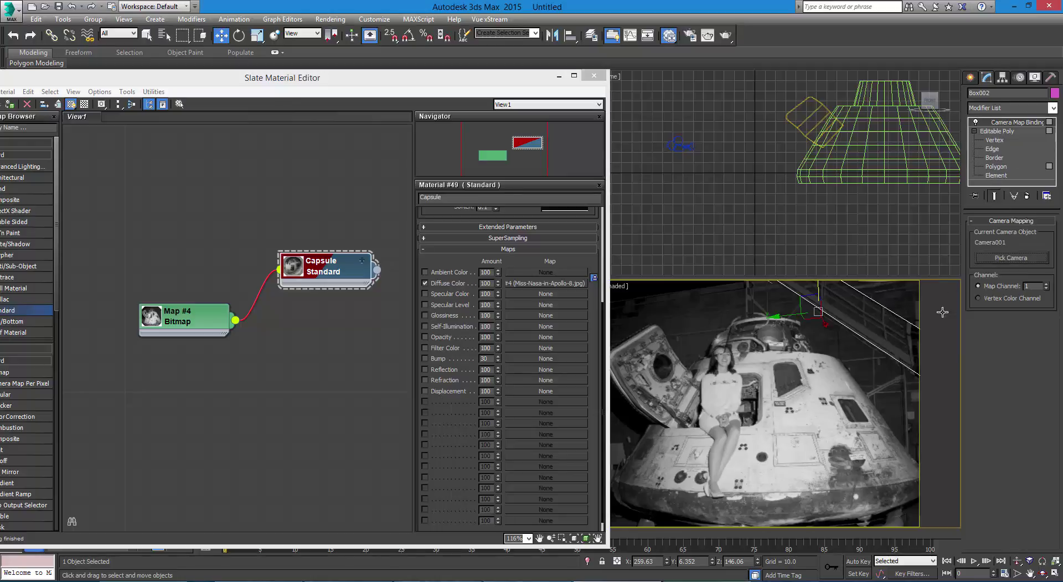
pyautogui.click(993, 149)
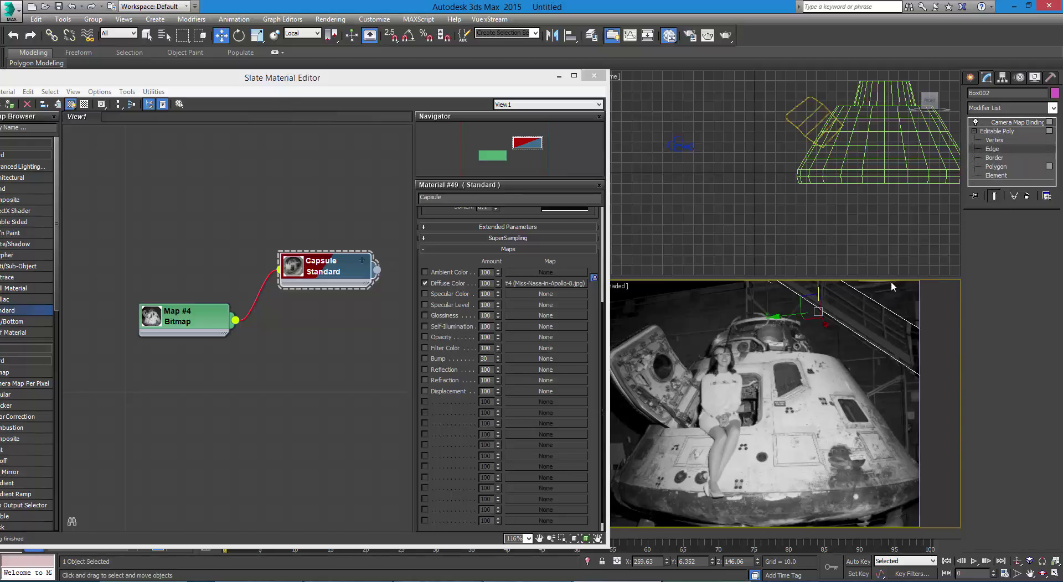
pyautogui.moveTo(881, 292); pyautogui.dragTo(865, 383)
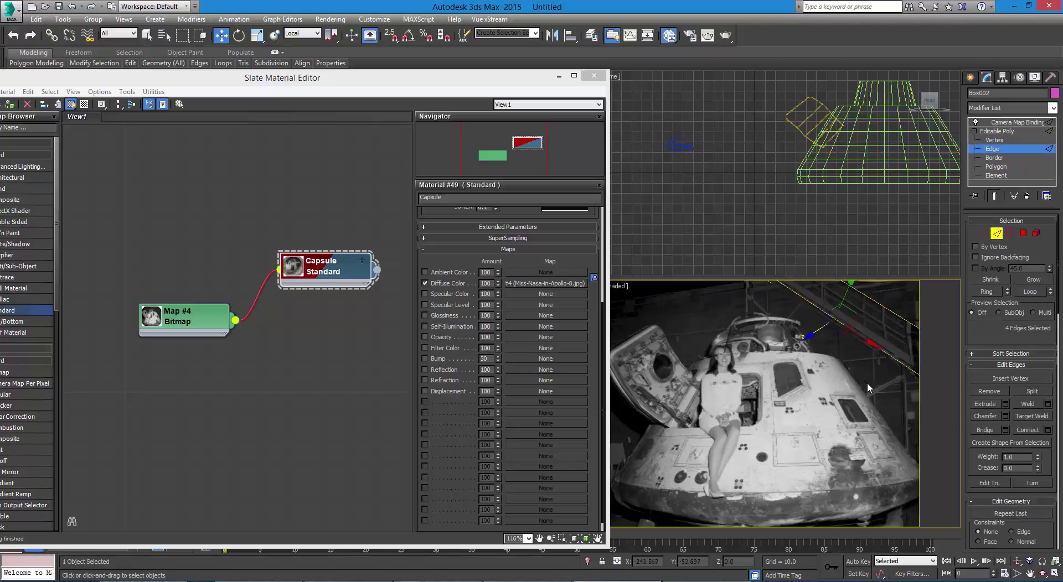
pyautogui.click(1048, 431)
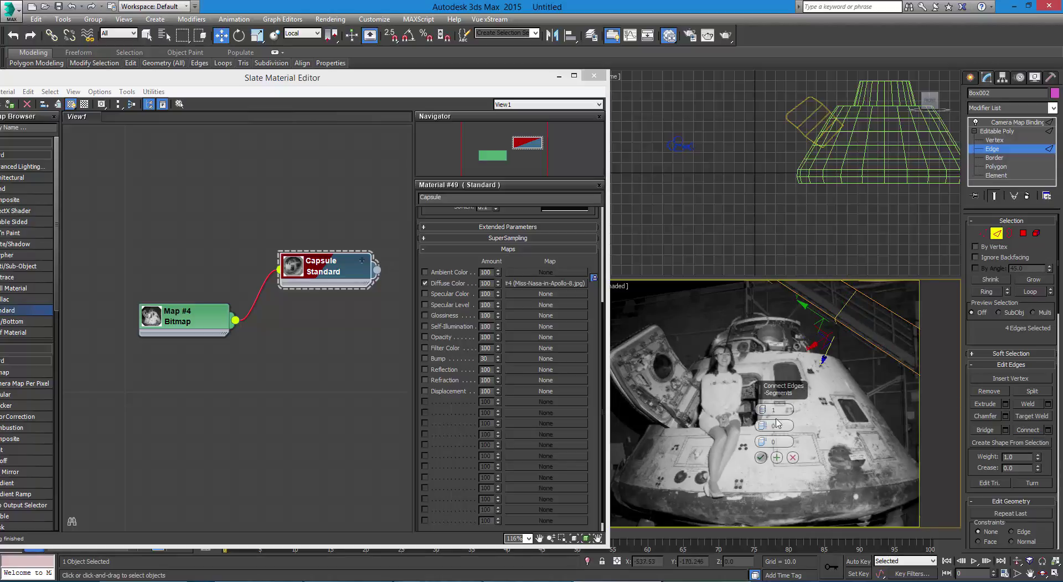
pyautogui.moveTo(762, 410); pyautogui.dragTo(758, 404)
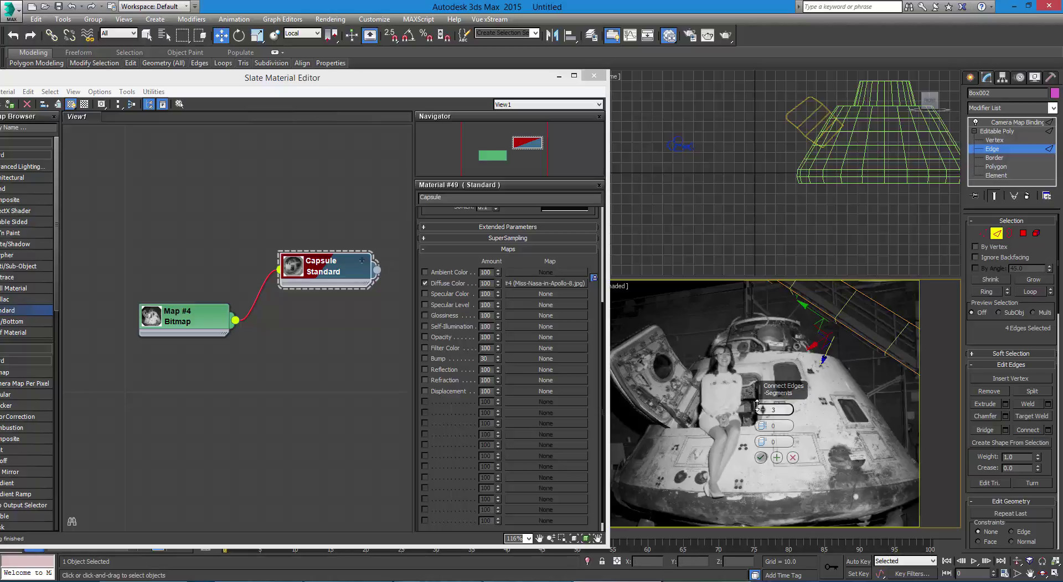
pyautogui.click(761, 458)
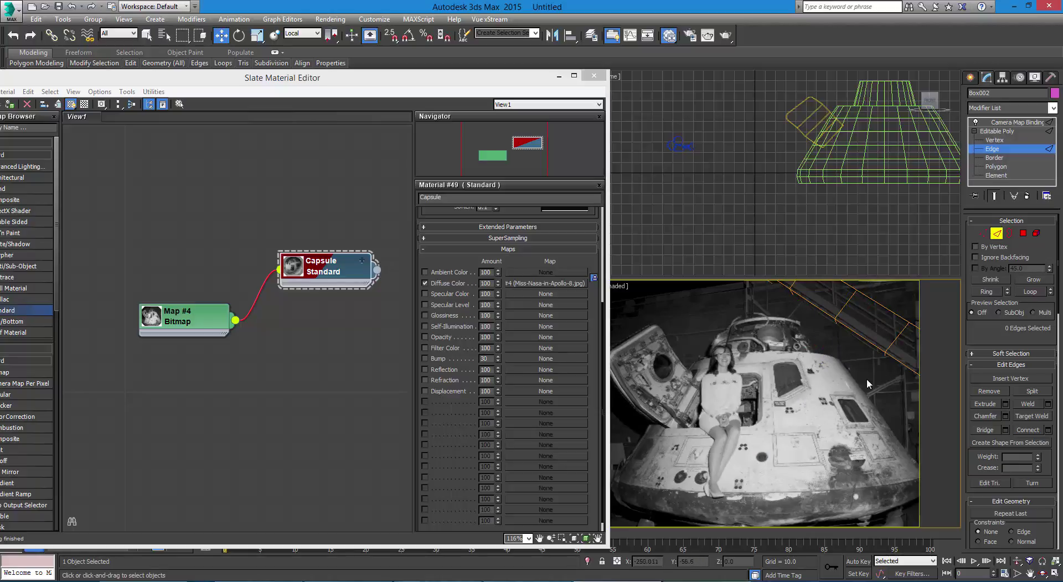
pyautogui.click(999, 132)
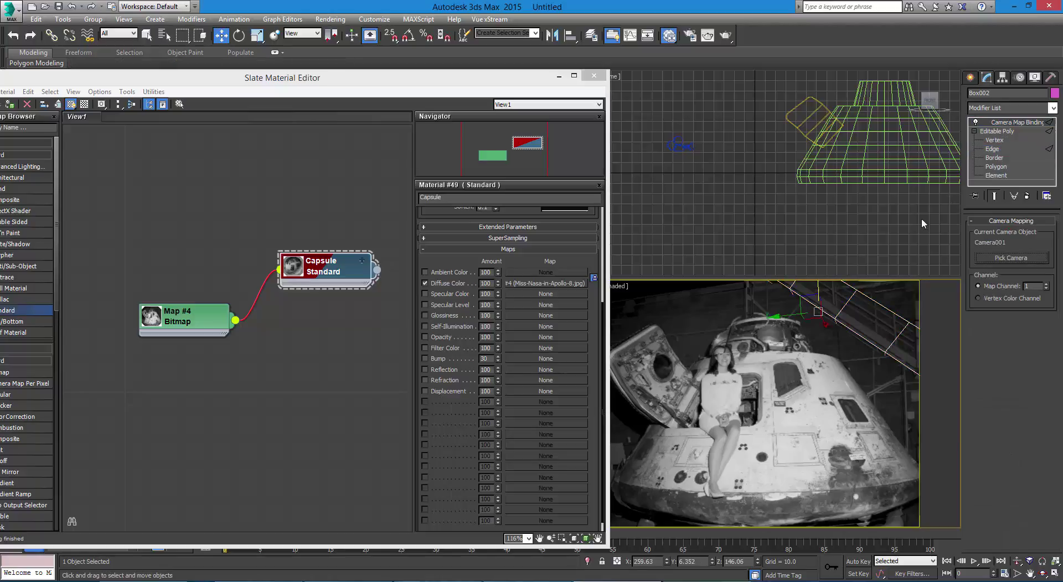
pyautogui.click(858, 371)
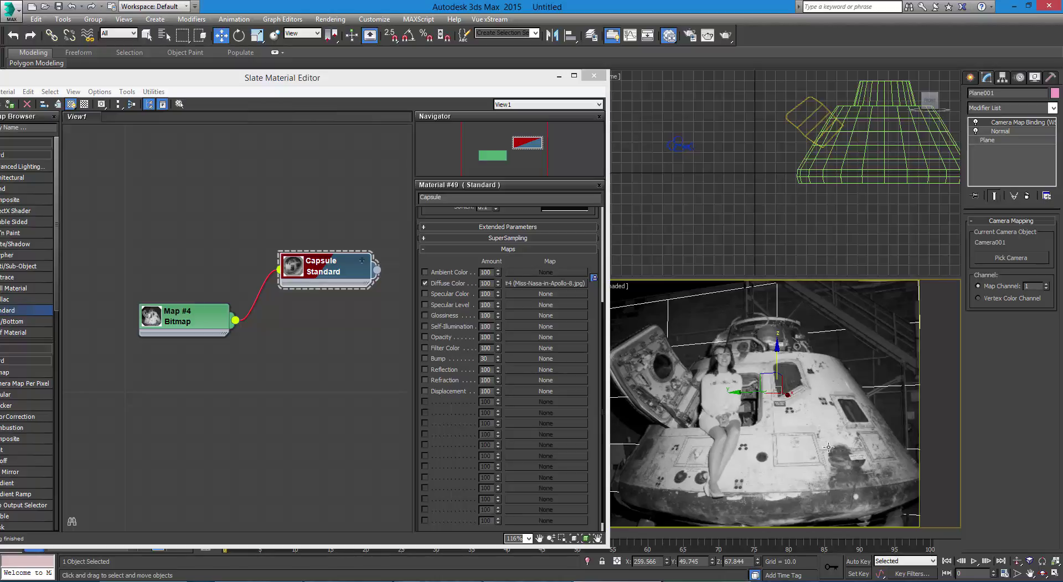
# Step: Switch the open hatch box to edge editing and close the Slate Material Editor
pyautogui.click(660, 373)
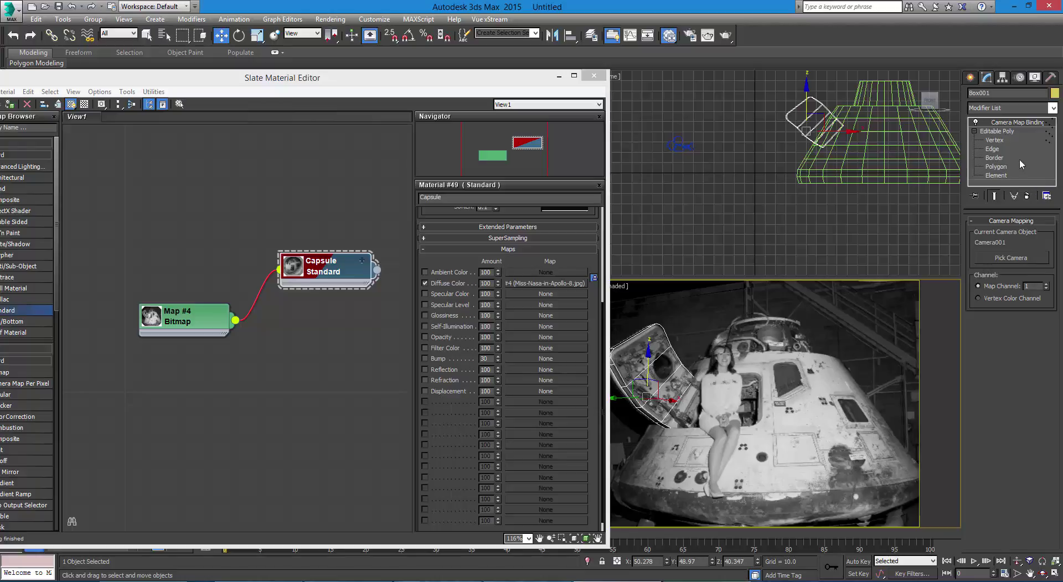
pyautogui.click(999, 150)
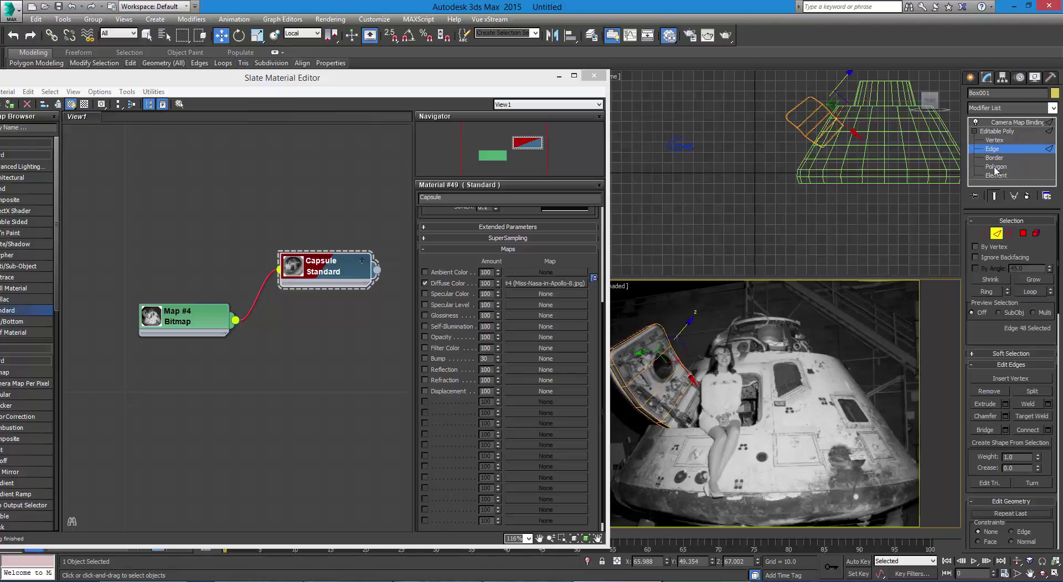
pyautogui.click(593, 76)
pyautogui.doubleClick(630, 341)
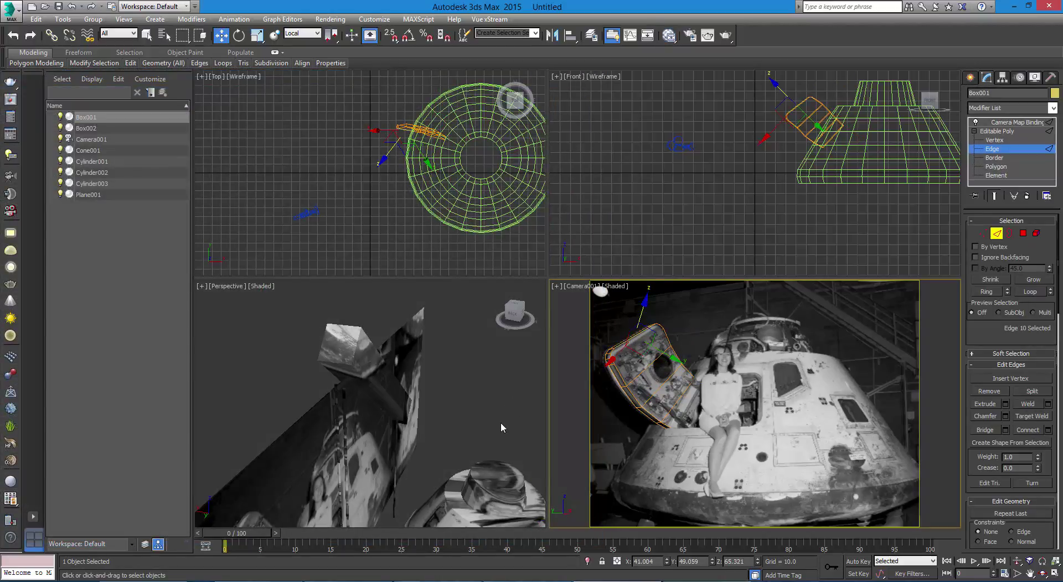
# Step: Connect the hatch box's ten parallel edges running along its side with 3 segments and a pinch of 30, and clear the edge selection
pyautogui.keyDown('alt'); pyautogui.moveTo(479, 461); pyautogui.dragTo(434, 464, button='middle'); pyautogui.keyUp('alt')
pyautogui.scroll(-4, 447, 458)
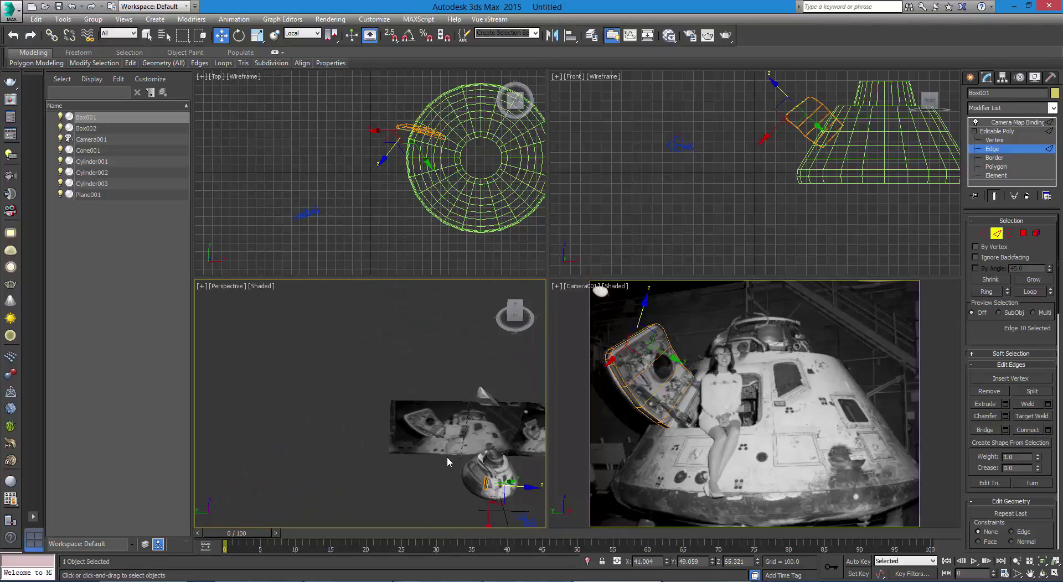
pyautogui.scroll(6, 447, 457)
pyautogui.moveTo(385, 395); pyautogui.dragTo(304, 349, button='middle')
pyautogui.keyDown('alt'); pyautogui.moveTo(344, 410); pyautogui.dragTo(357, 412, button='middle'); pyautogui.keyUp('alt')
pyautogui.moveTo(302, 347); pyautogui.dragTo(490, 379)
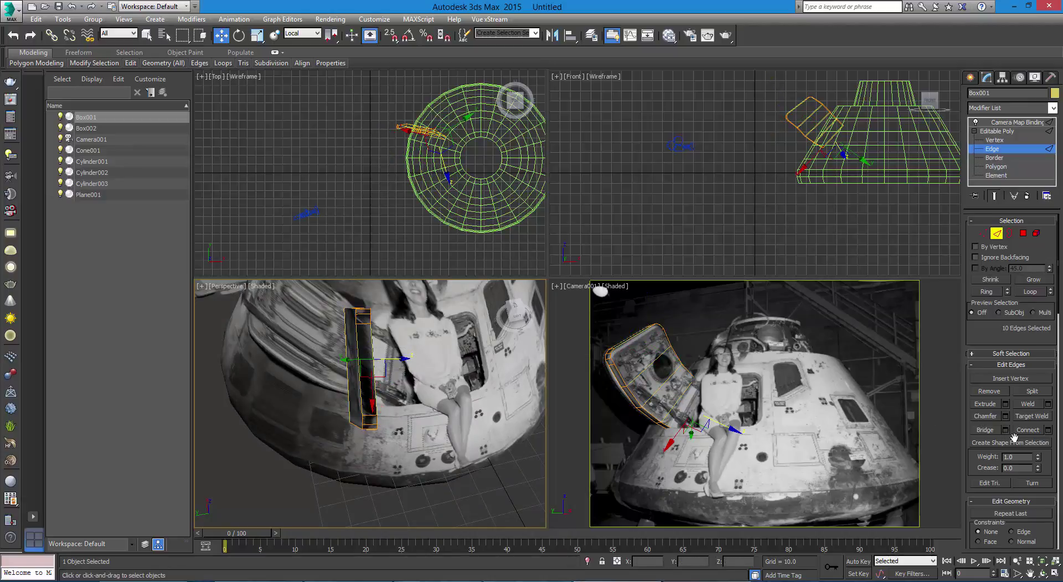
pyautogui.click(1047, 431)
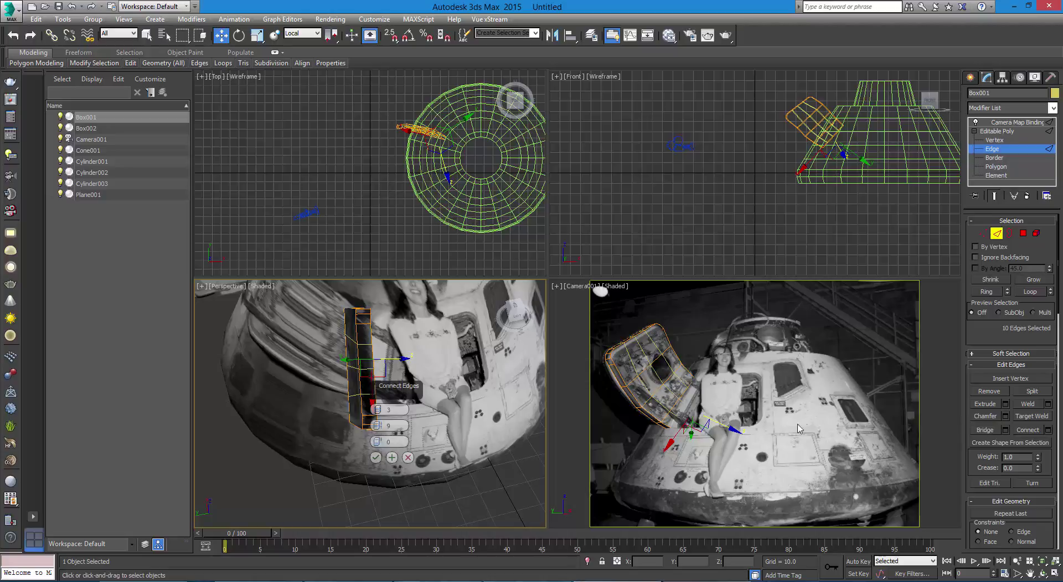
pyautogui.moveTo(377, 427)
pyautogui.mouseDown()
pyautogui.moveTo(382, 350)
pyautogui.moveTo(383, 375)
pyautogui.mouseUp()
pyautogui.moveTo(378, 411); pyautogui.dragTo(376, 409)
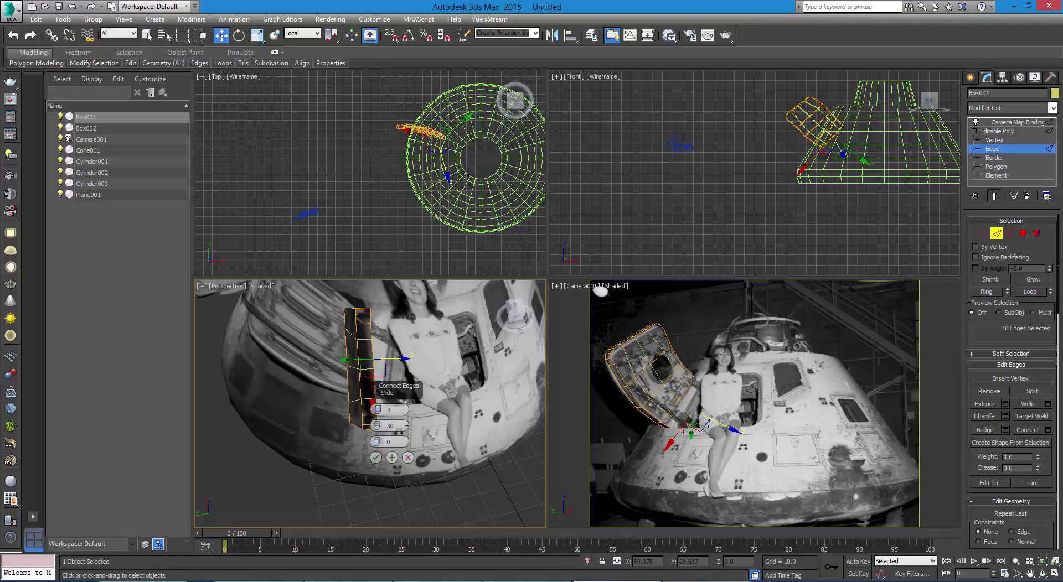
pyautogui.click(375, 458)
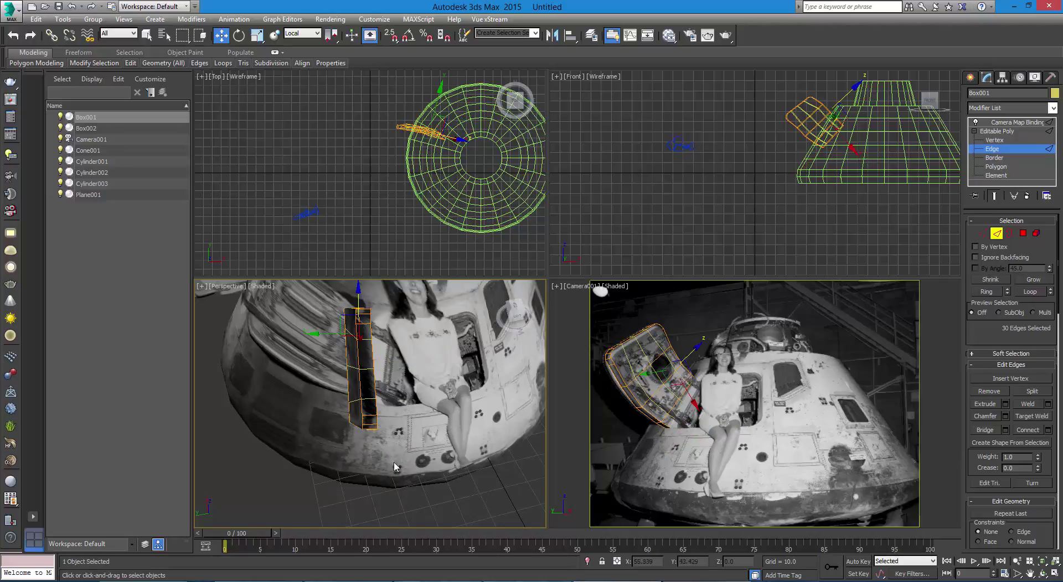
pyautogui.click(714, 436)
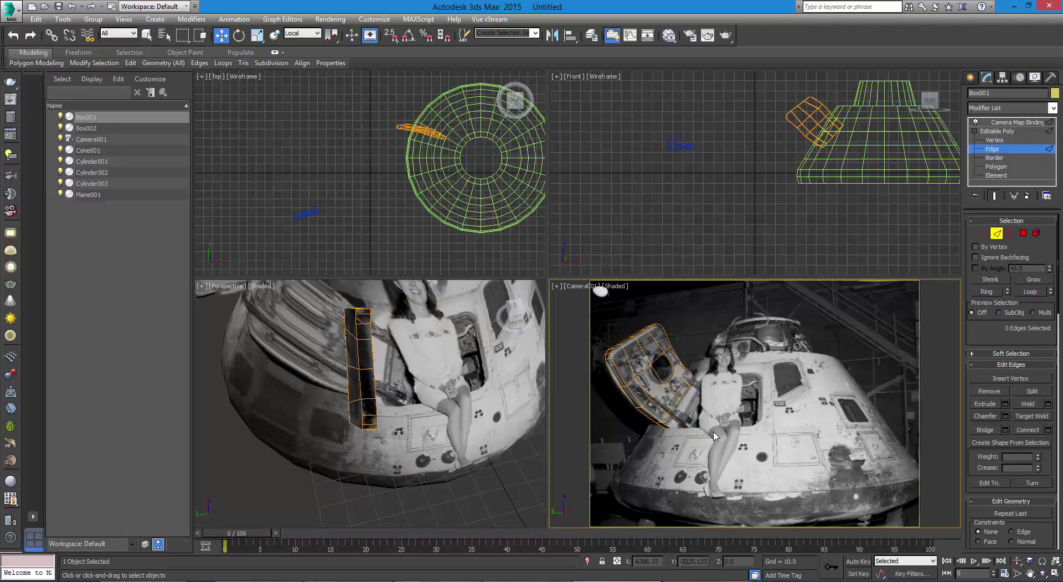